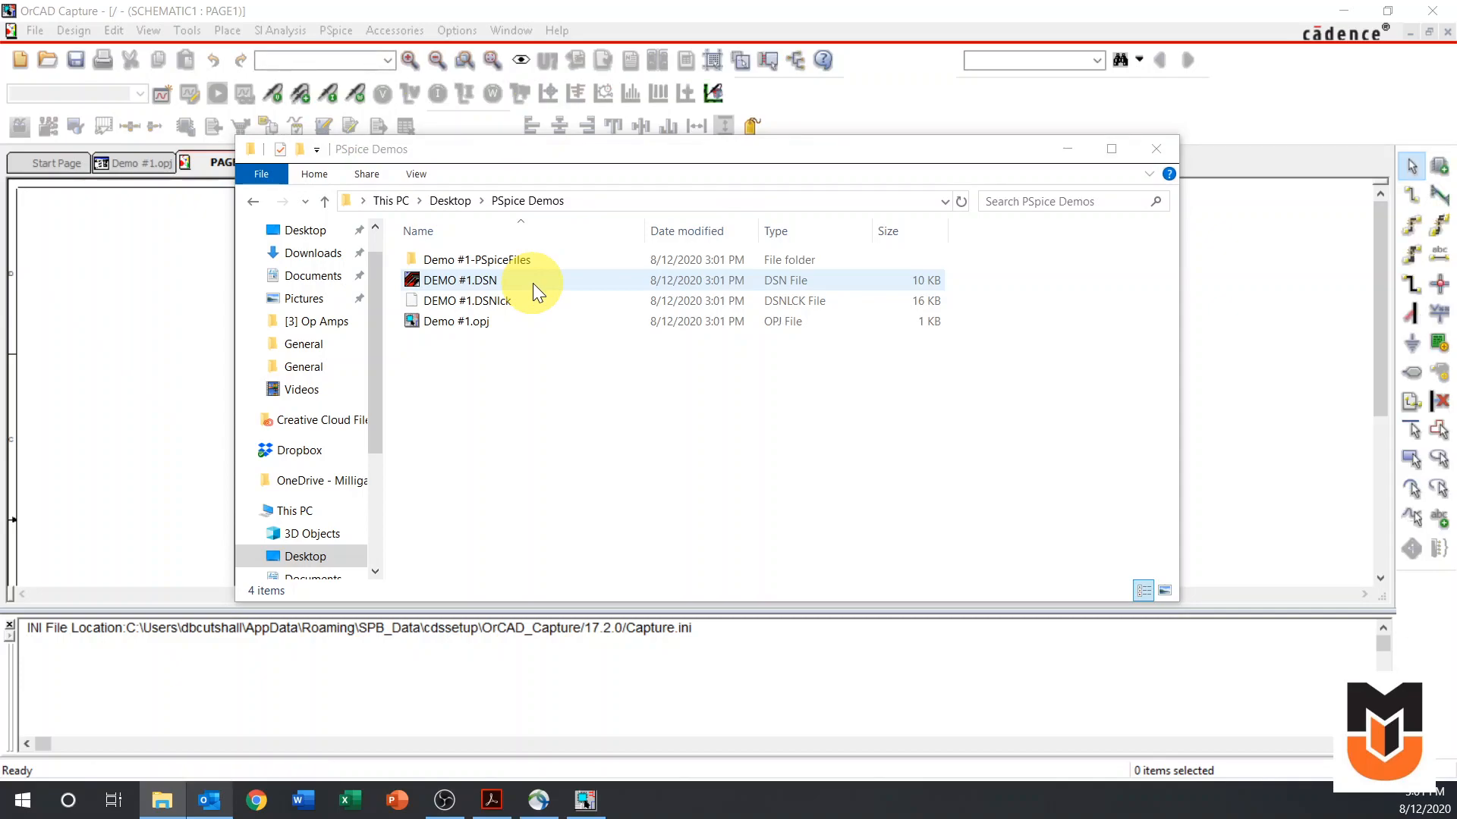
# Leave the PSpice Demos folder, return to the OrCAD Capture schematic page and start placing a part.
pyautogui.click(503, 326)
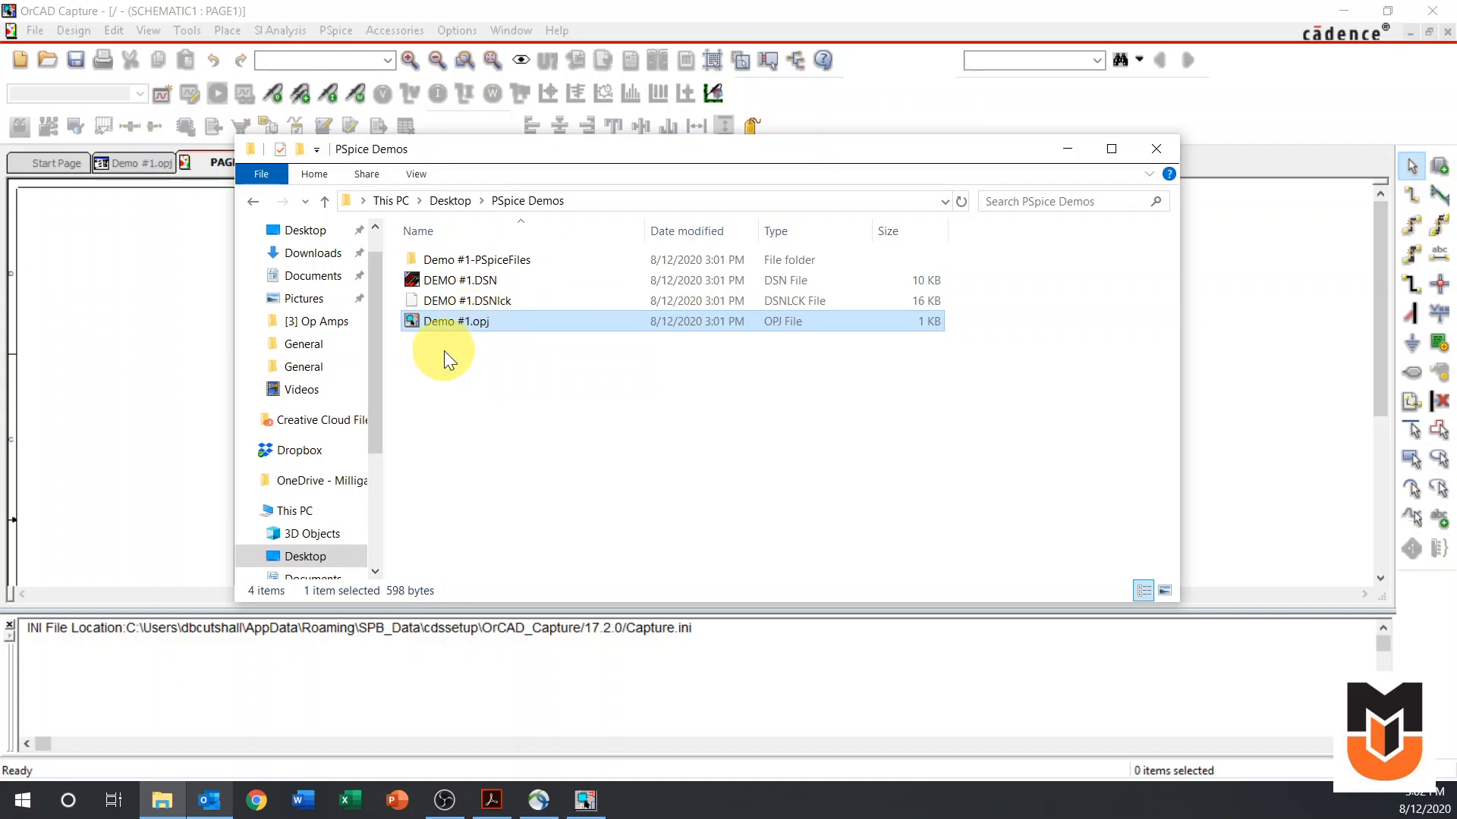
pyautogui.click(1068, 148)
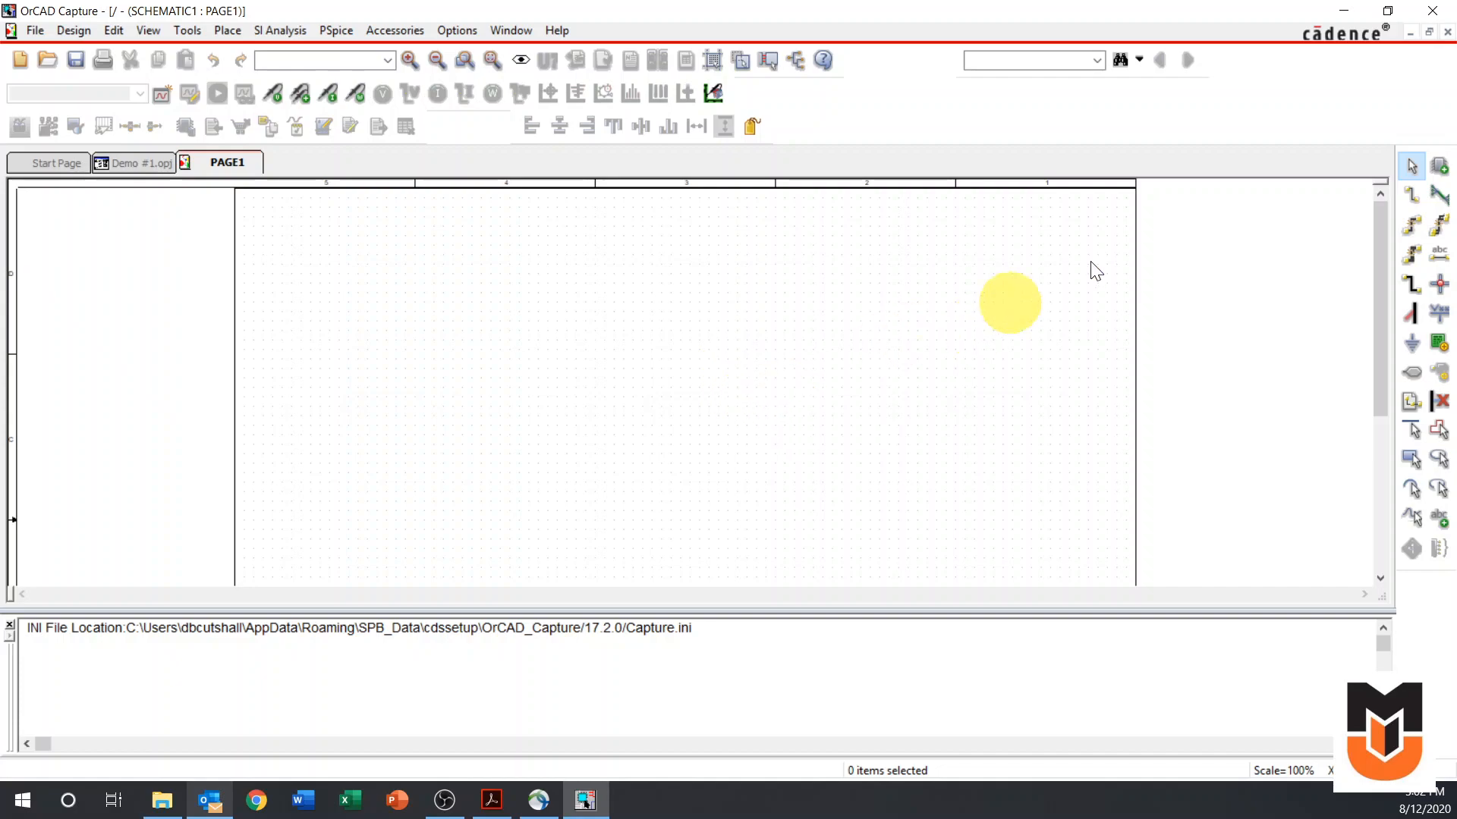
pyautogui.click(1440, 168)
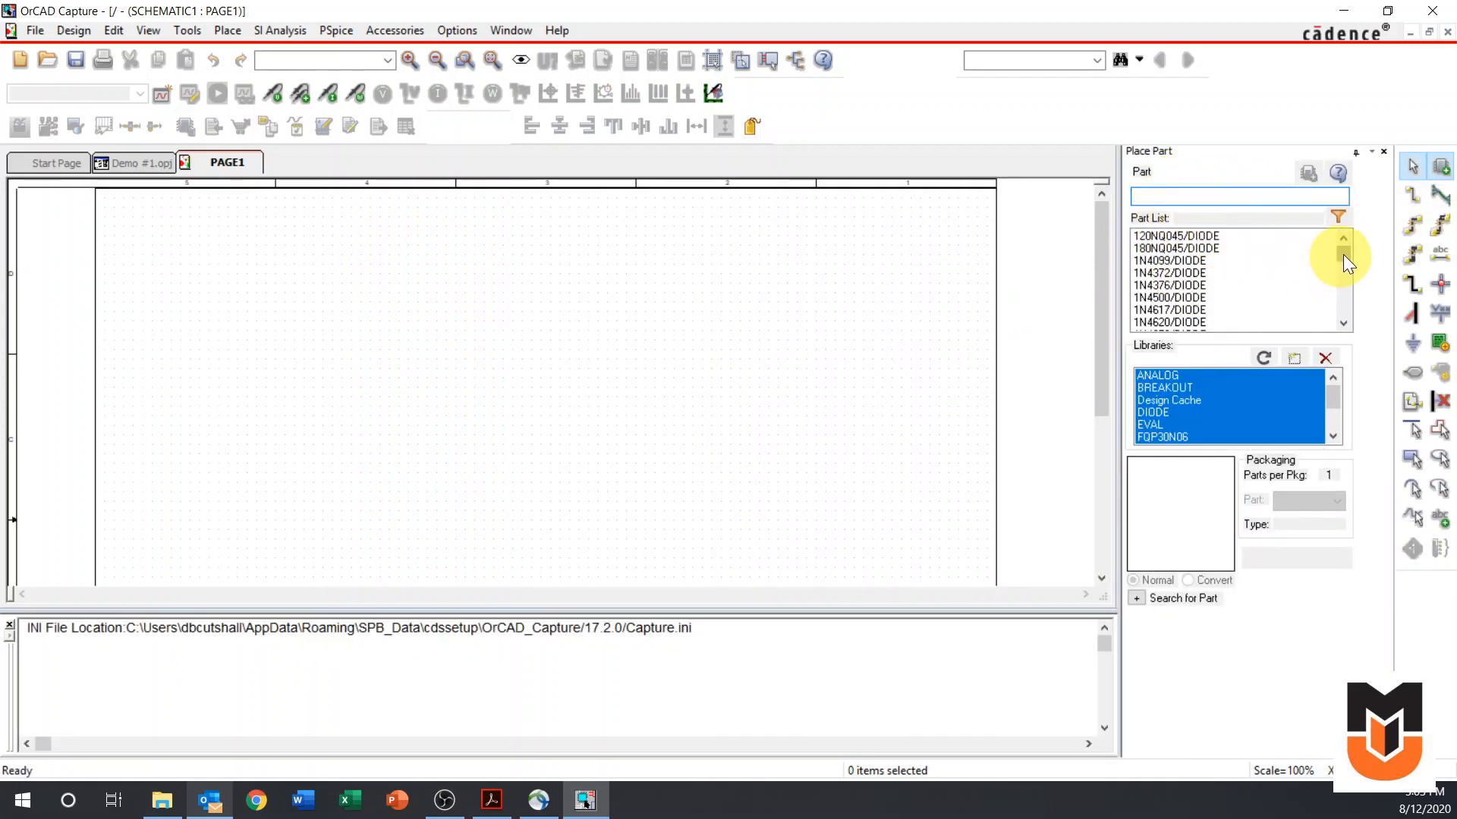
# Look through the full part list and the parts offered by the ANALOG, SOURCE and METER libraries.
pyautogui.moveTo(1344, 255); pyautogui.dragTo(1344, 311)
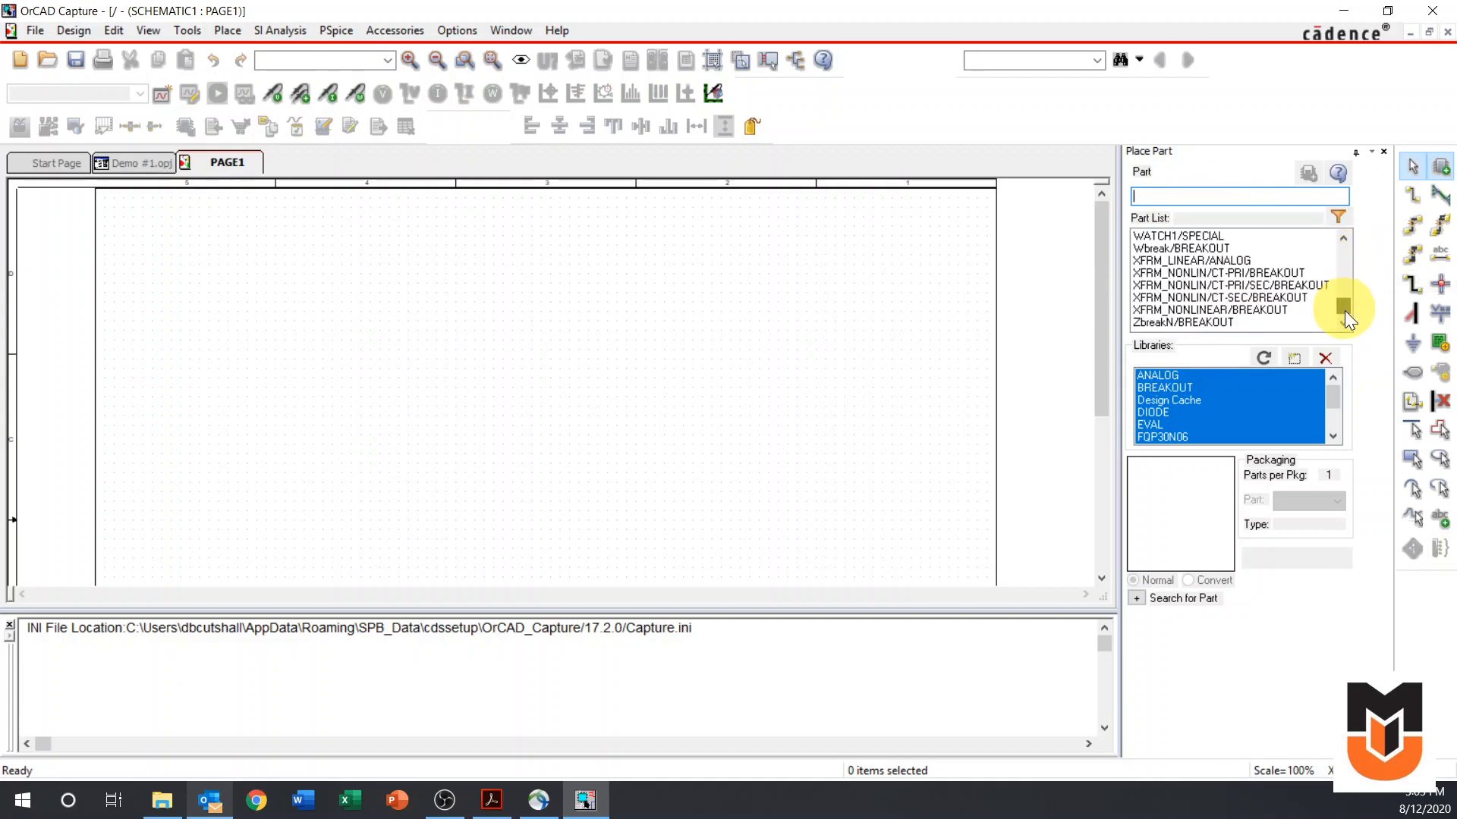
pyautogui.click(1249, 379)
pyautogui.scroll(-1, 1241, 385)
pyautogui.scroll(-1, 1241, 386)
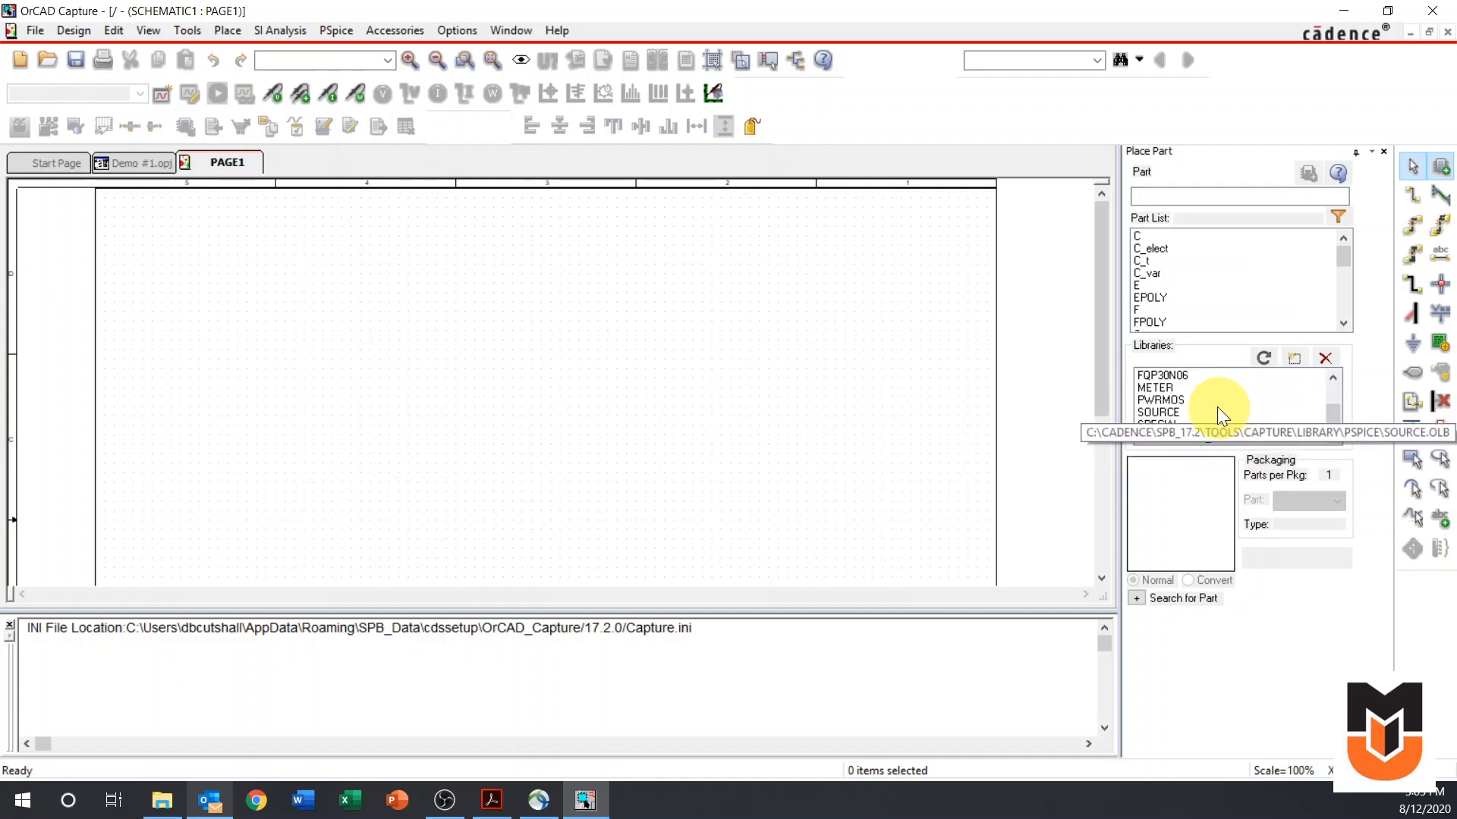
pyautogui.click(1217, 409)
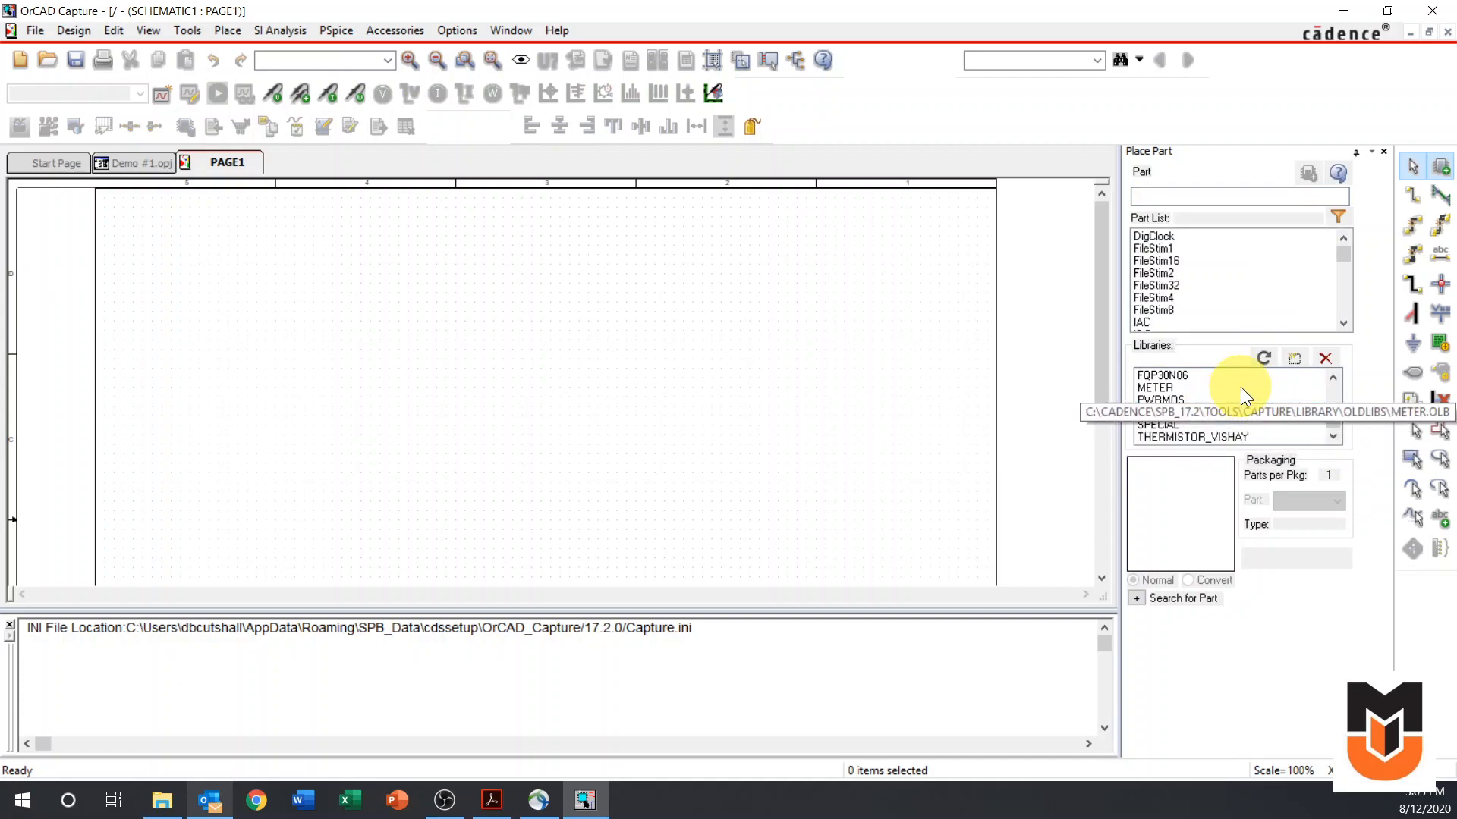
pyautogui.click(1197, 389)
pyautogui.scroll(-10, 1275, 282)
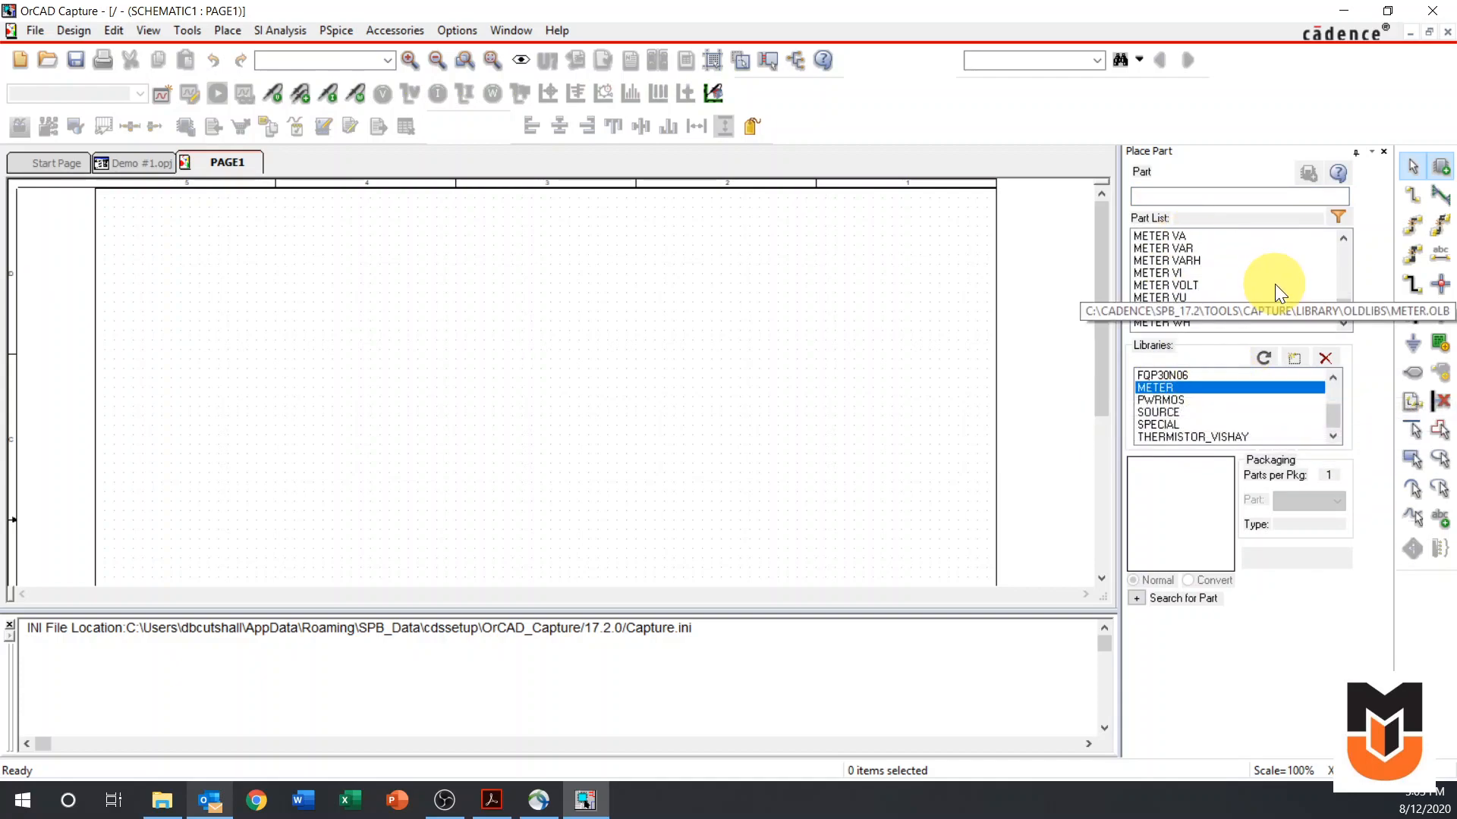
# Search for the part vdc across the libraries FQP30N06 through THERMISTOR_VISHAY and restrict the list to the SOURCE library.
pyautogui.click(1173, 375)
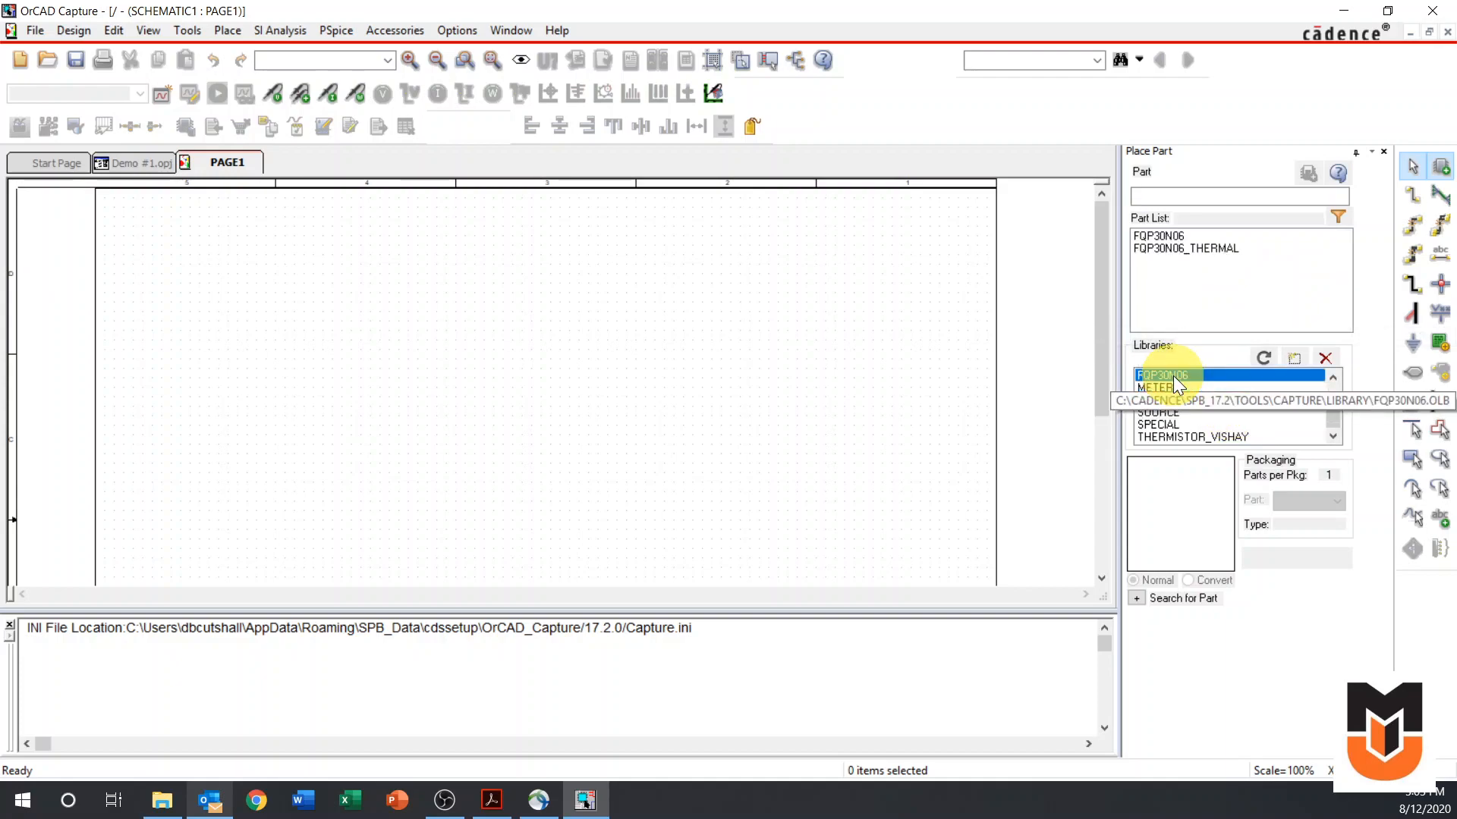
pyautogui.keyDown('shift'); pyautogui.click(1175, 430); pyautogui.keyUp('shift')
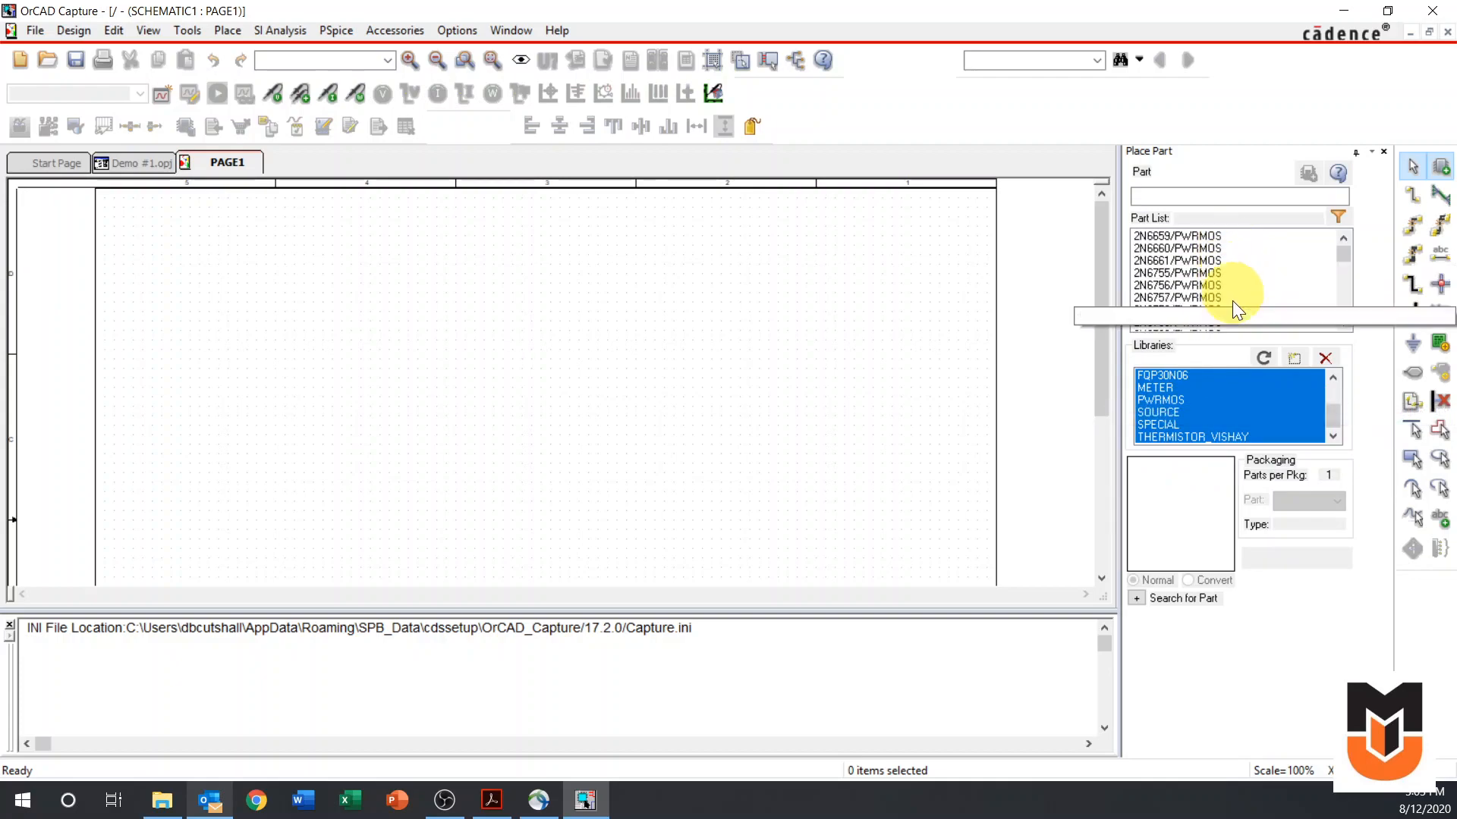
pyautogui.click(1190, 195)
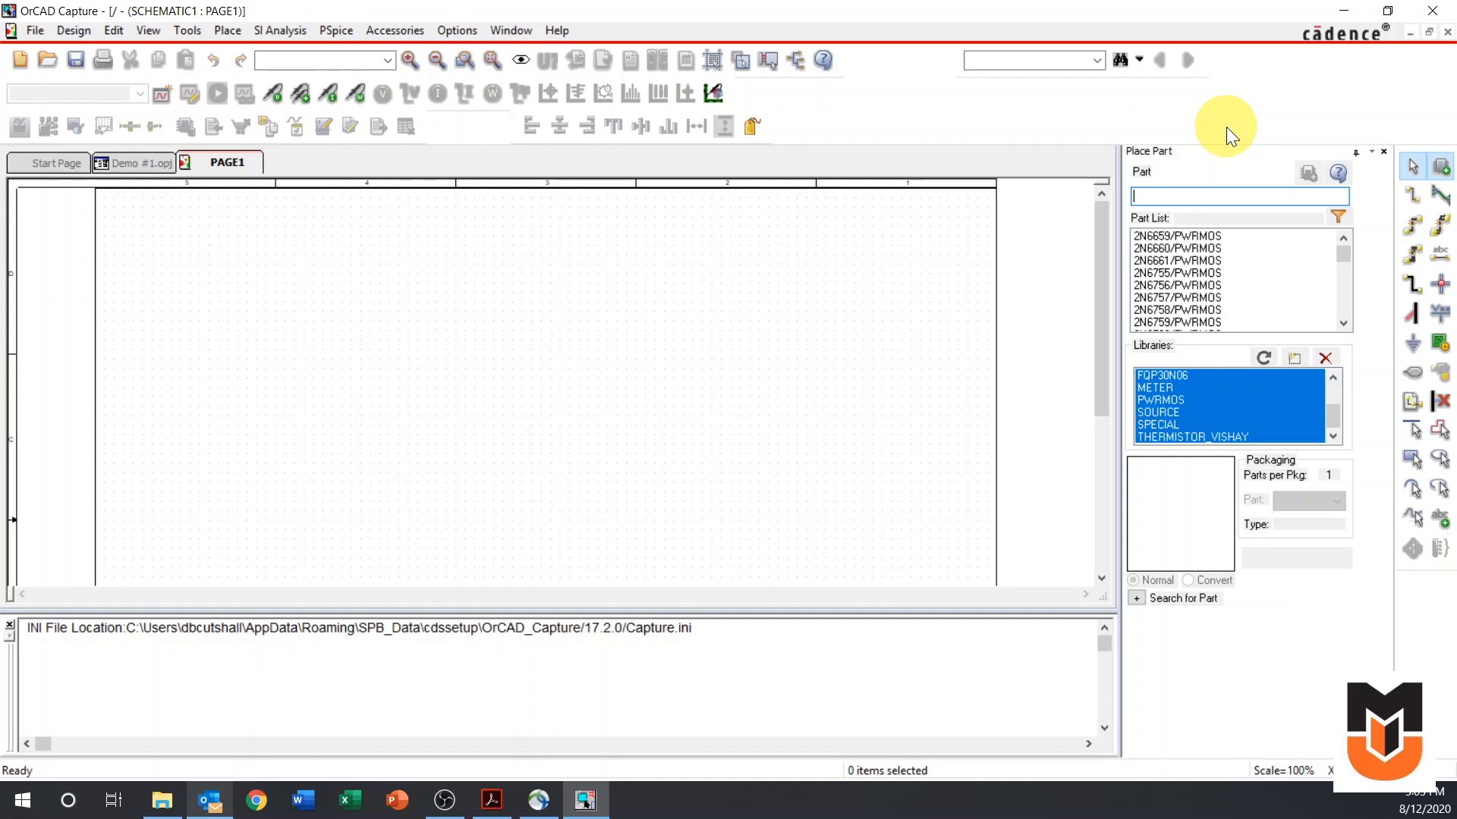
pyautogui.write('vdc')
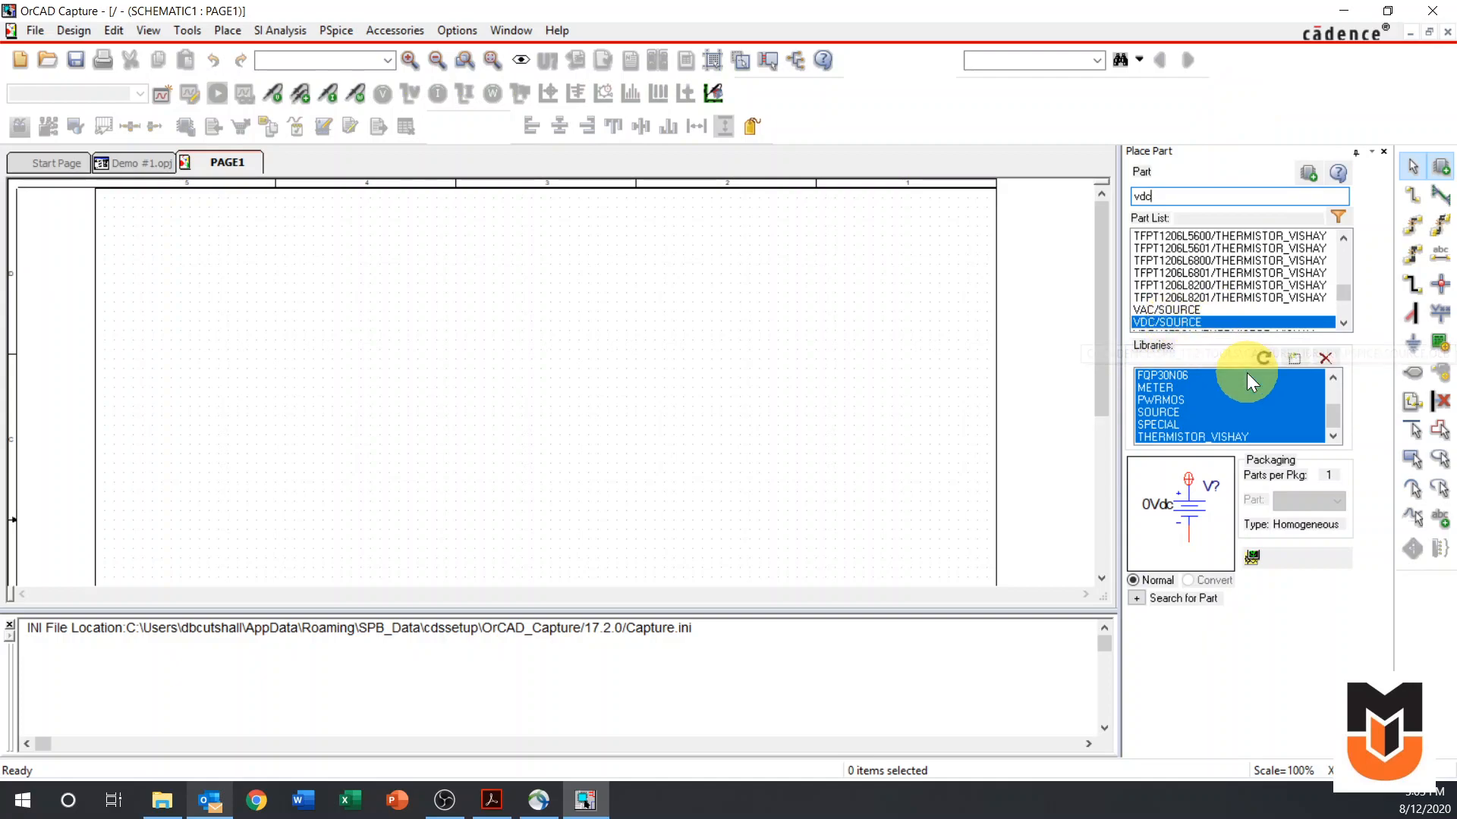
pyautogui.click(1195, 411)
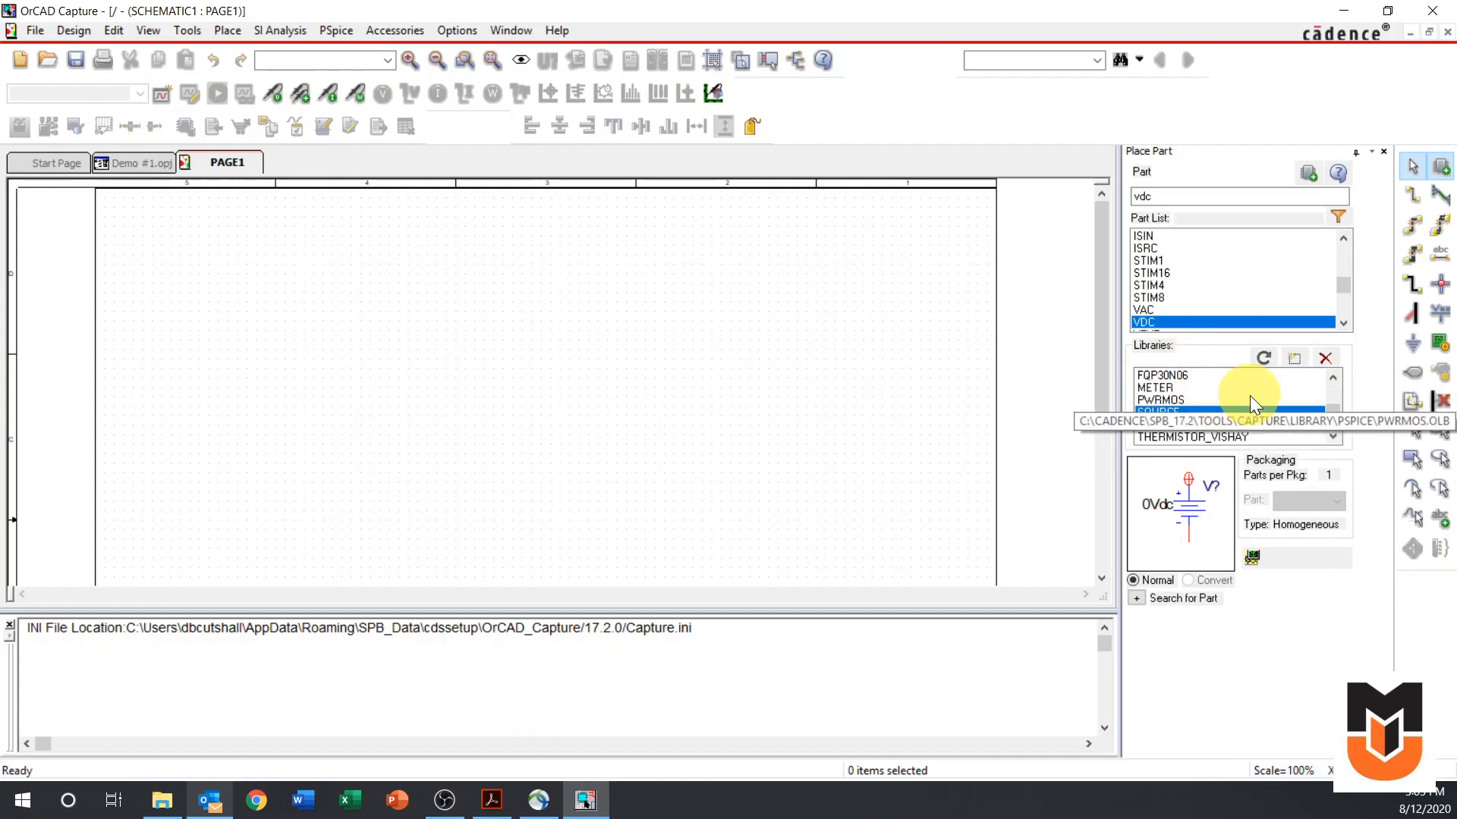
# Examine the folder path of the pspice library in the add-library file browser and close it without adding anything.
pyautogui.click(1294, 358)
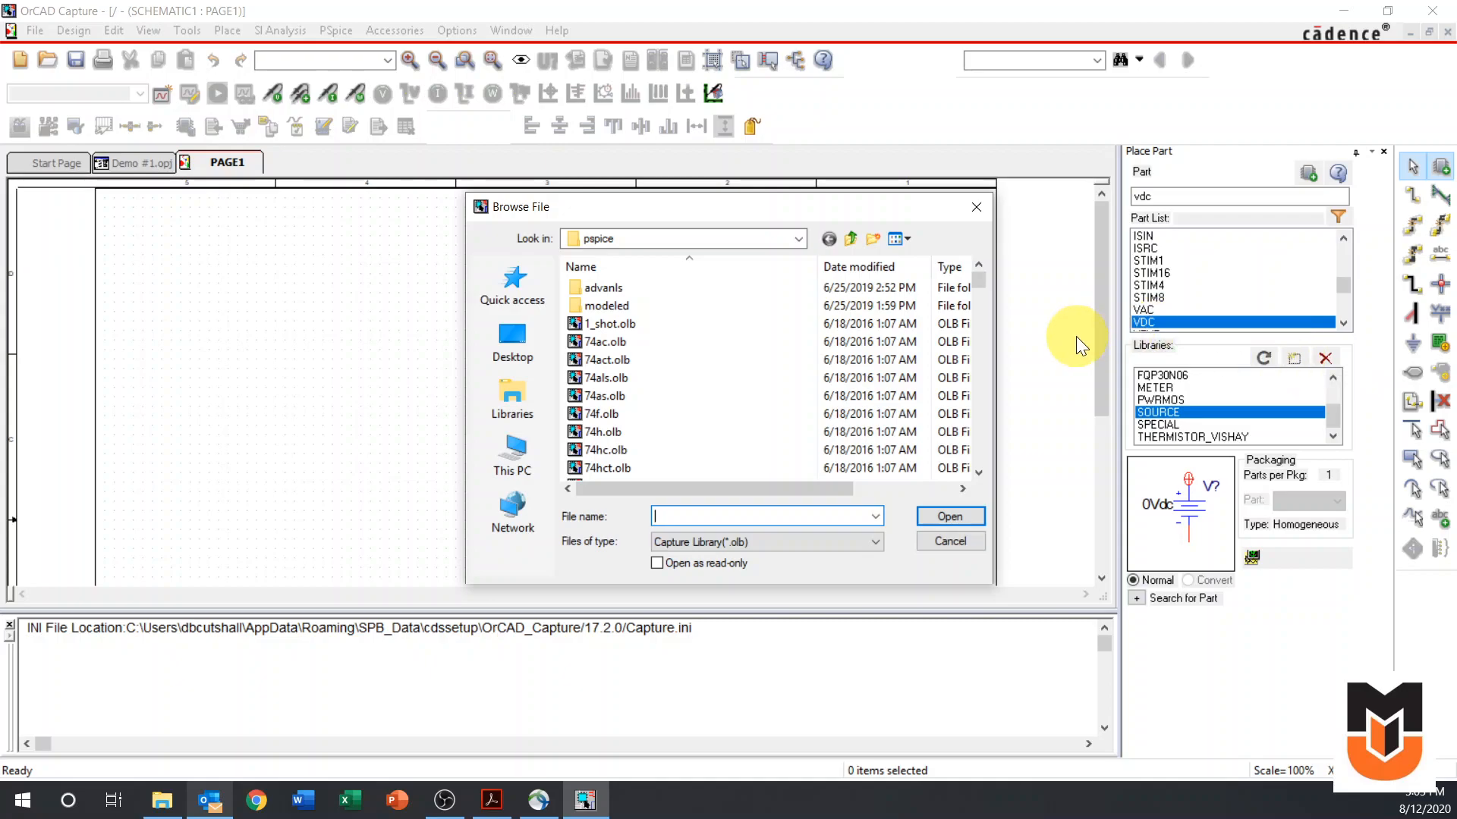
pyautogui.click(799, 243)
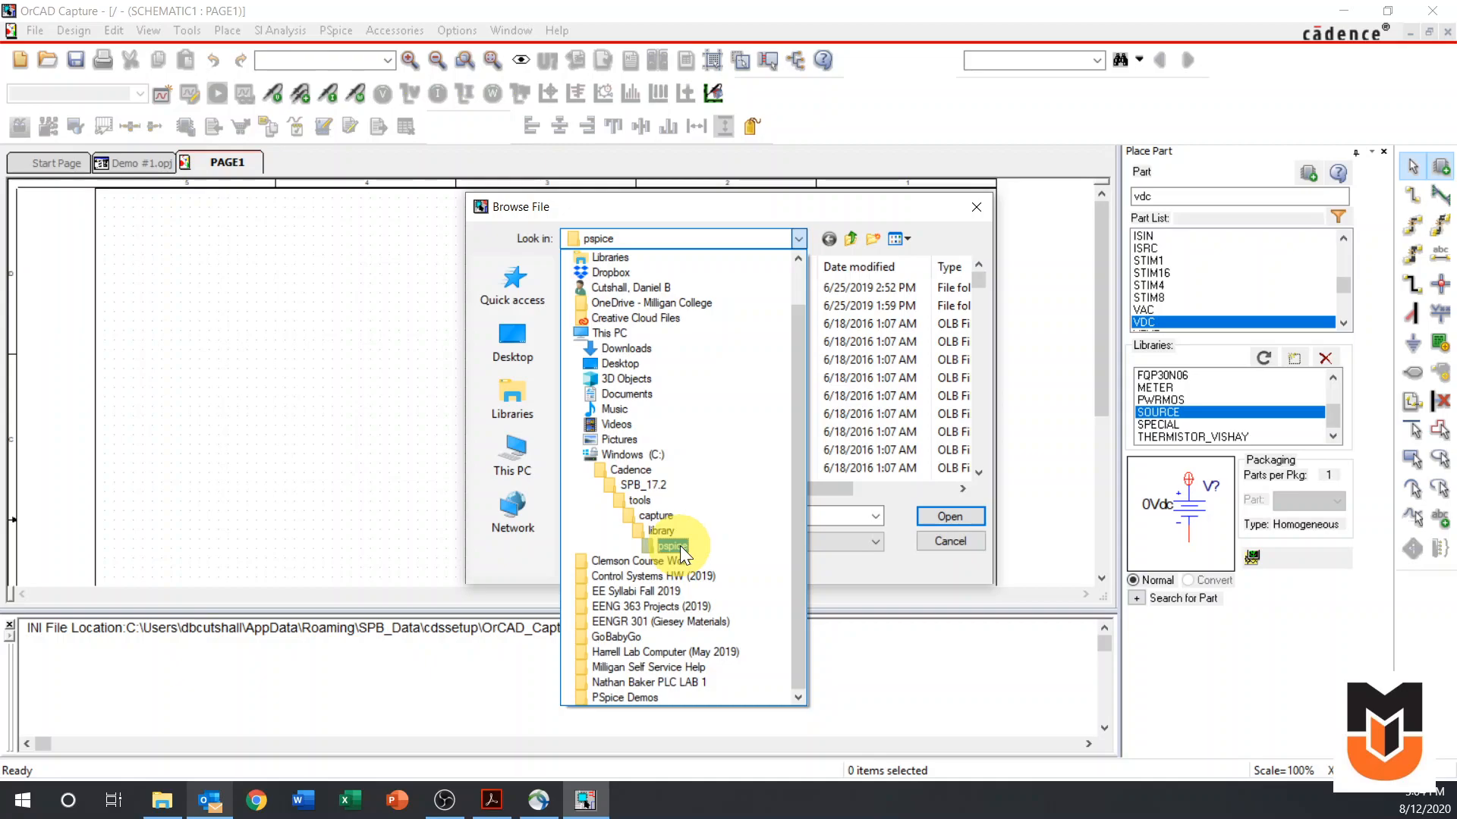
pyautogui.click(904, 530)
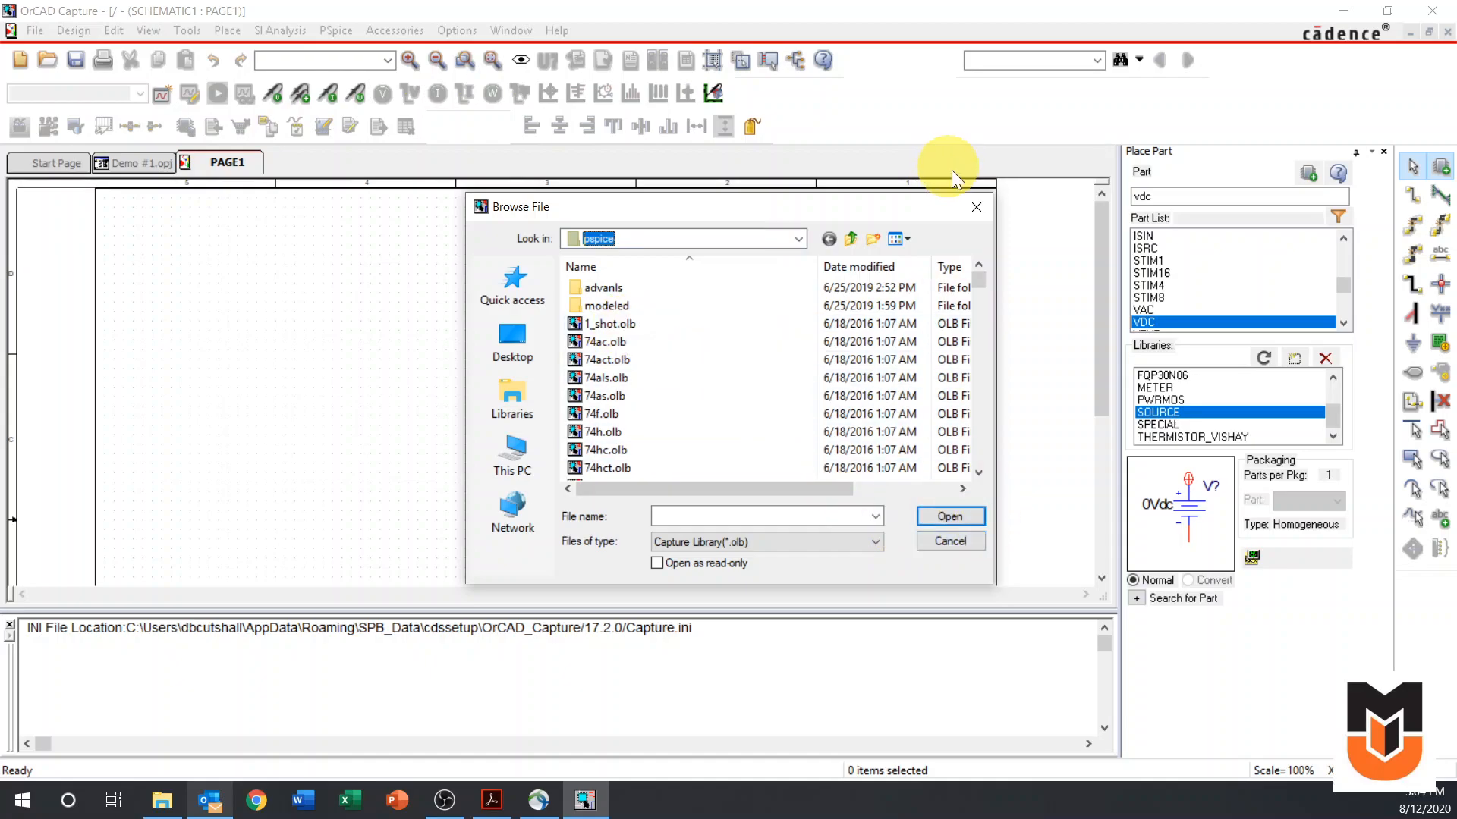
pyautogui.click(969, 205)
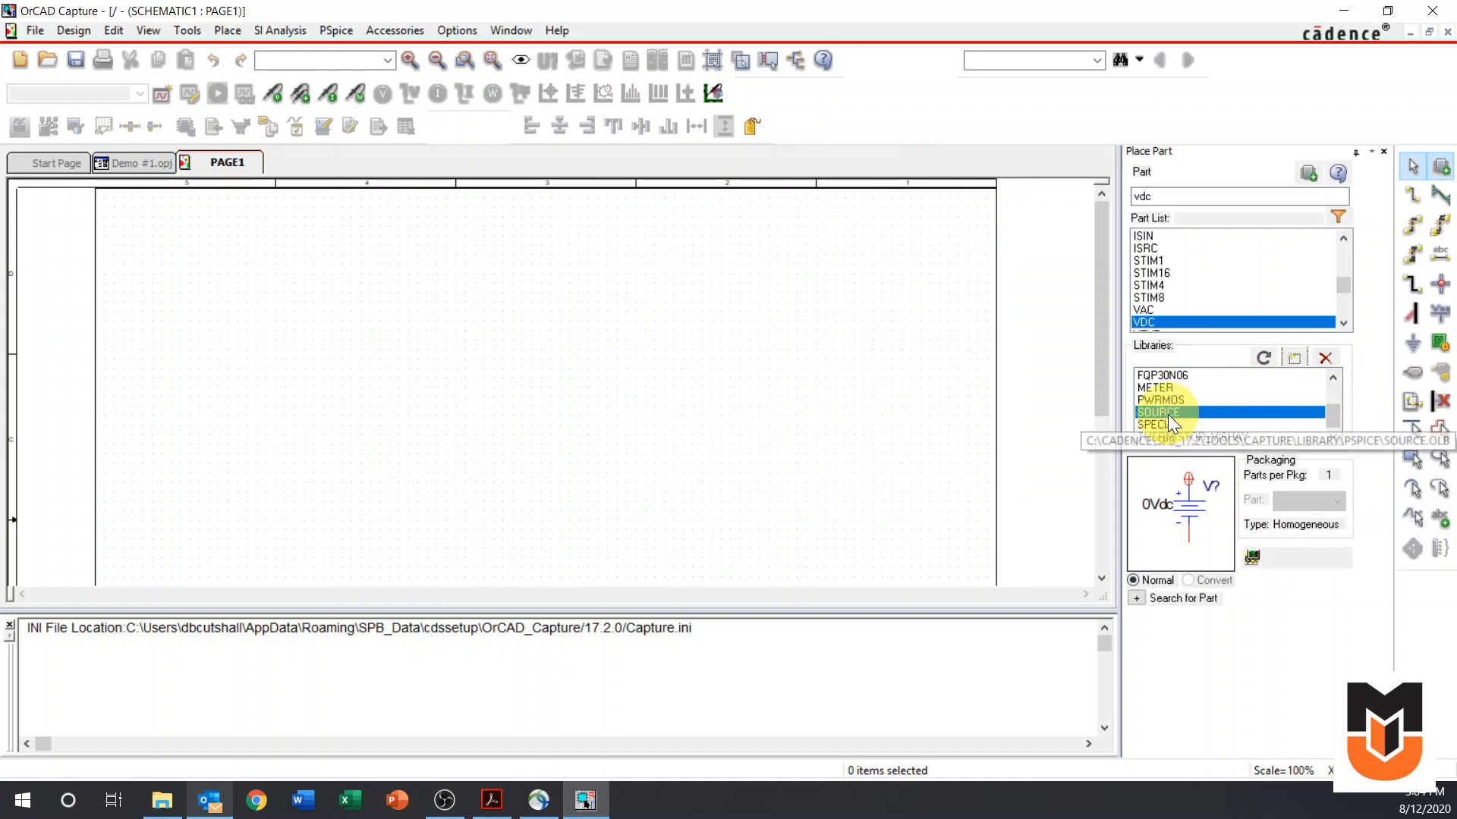
# Clear the part search with the SOURCE library selected and preview its DigClock part.
pyautogui.click(1168, 421)
pyautogui.click(1161, 412)
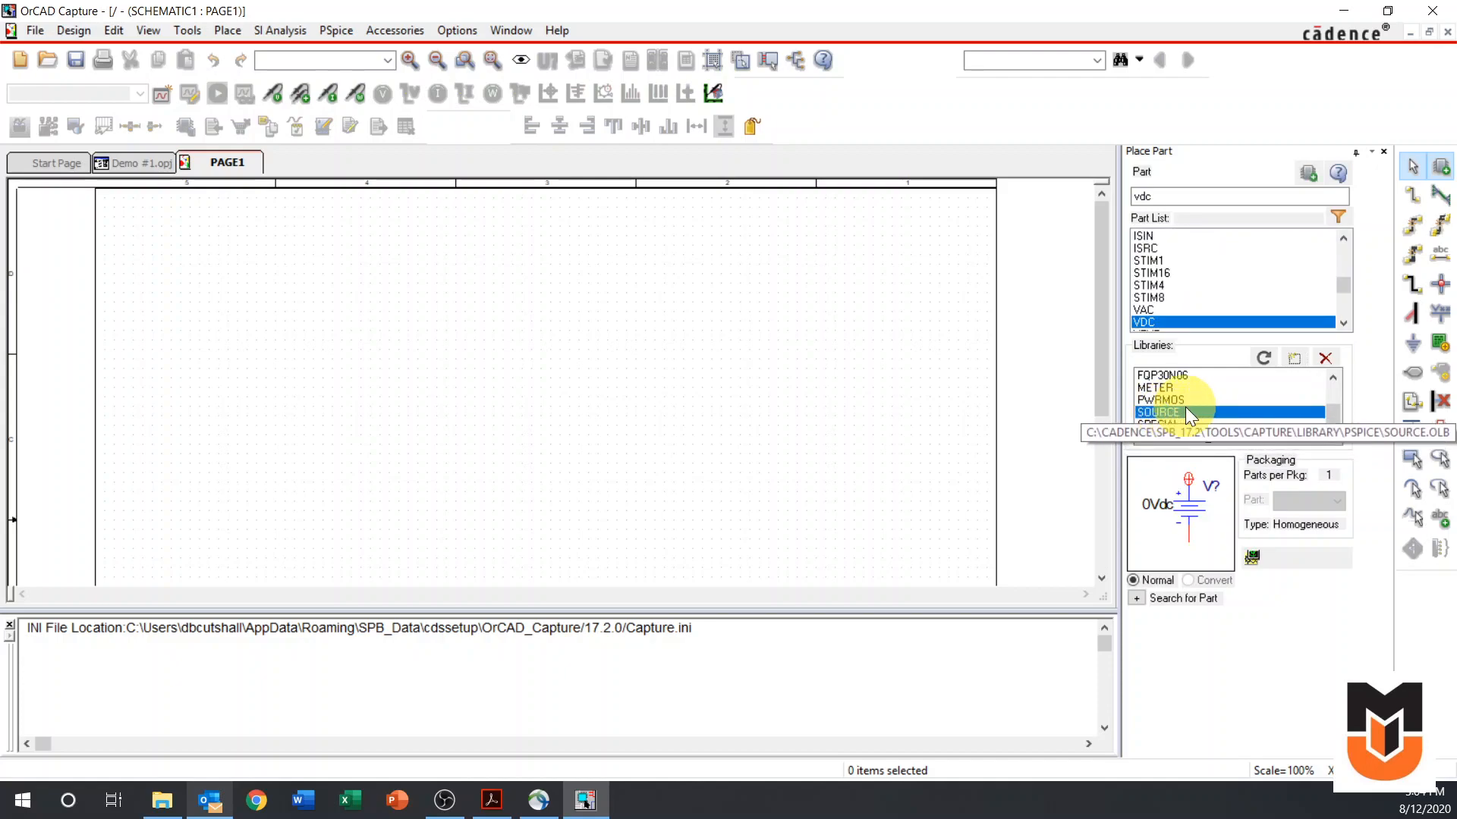
pyautogui.doubleClick(1187, 196)
pyautogui.press('BackSpace')
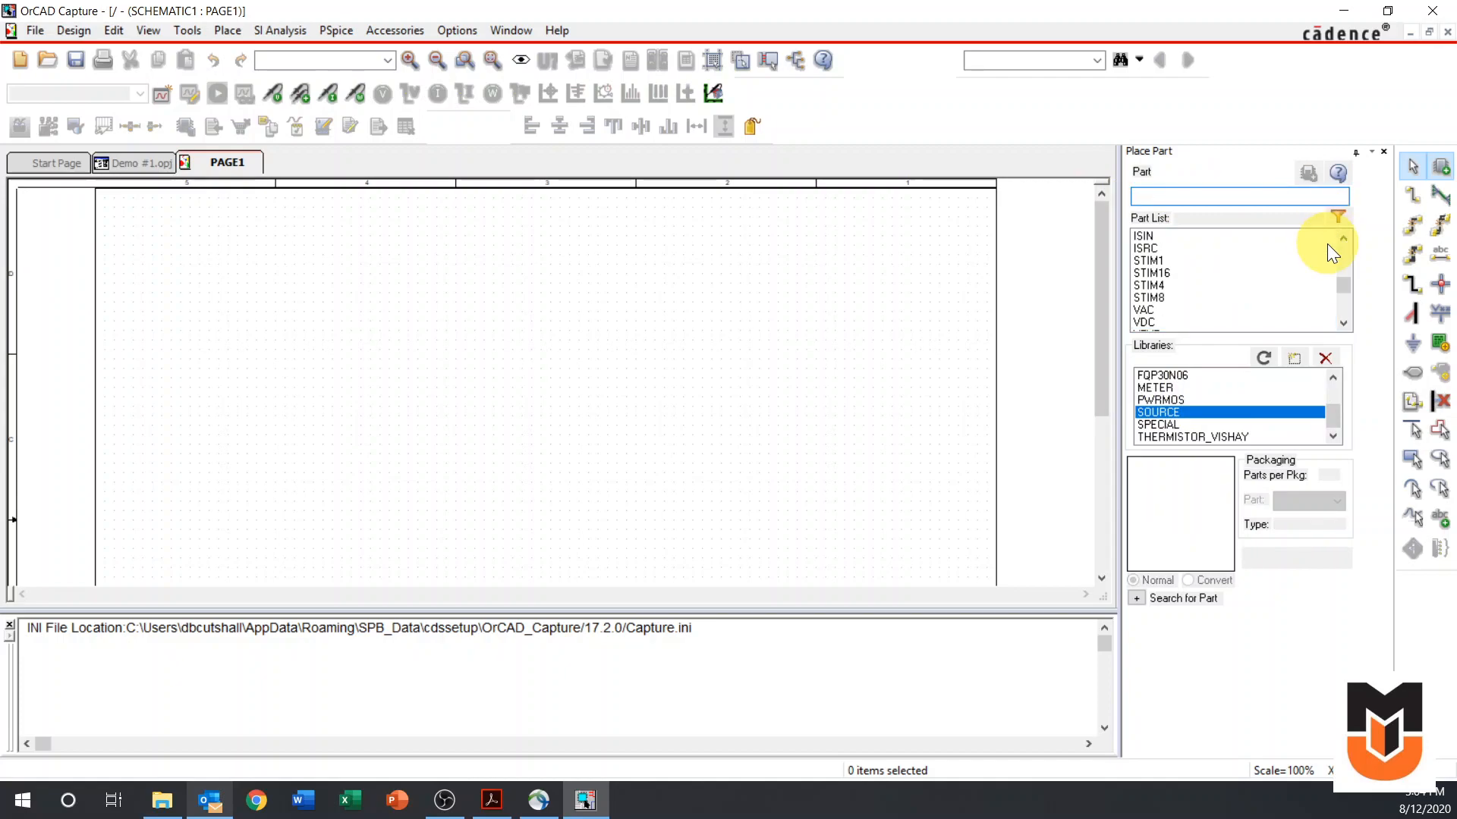
pyautogui.click(1343, 240)
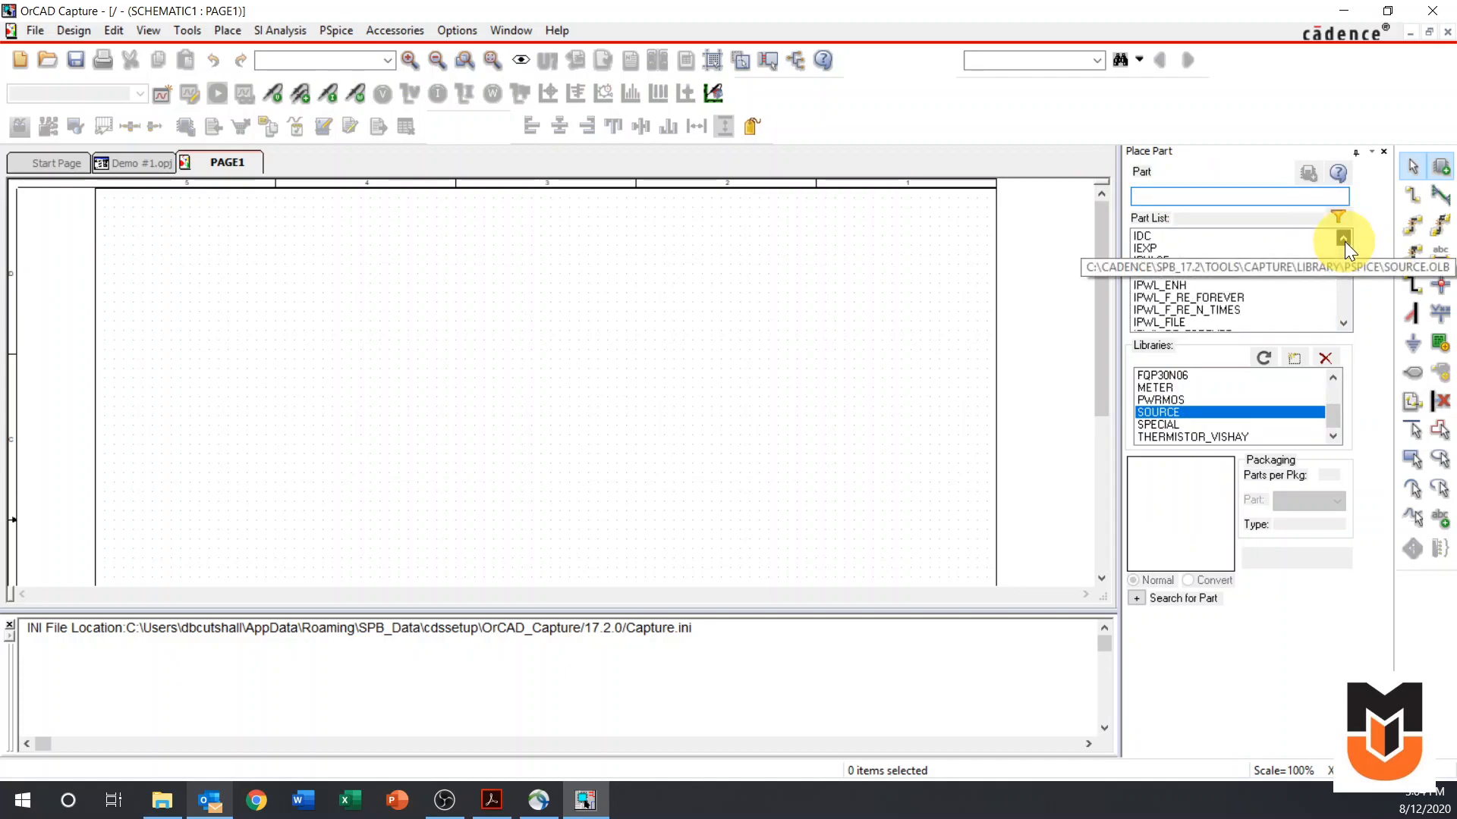
pyautogui.click(1344, 239)
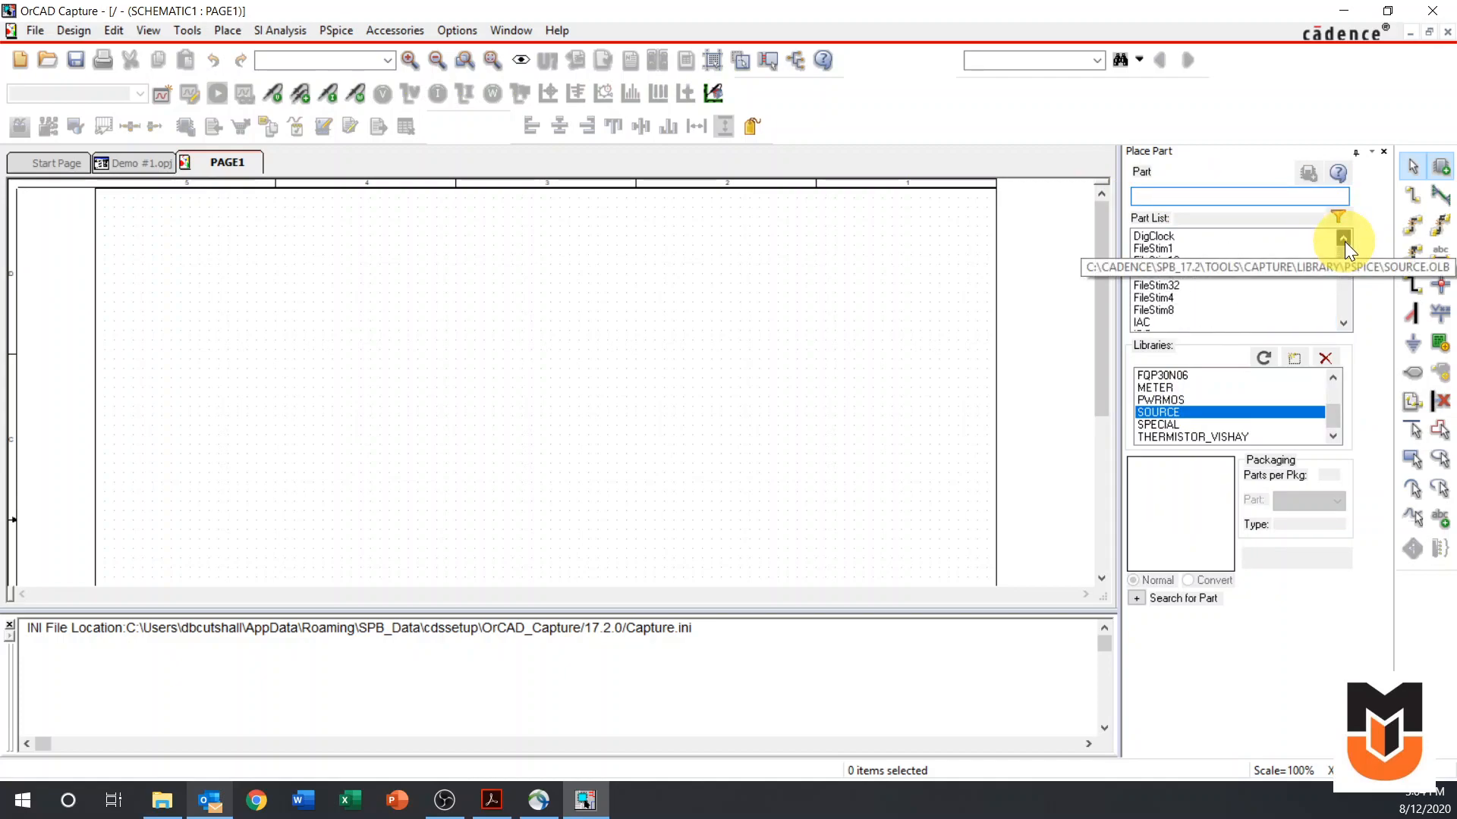
pyautogui.click(1154, 236)
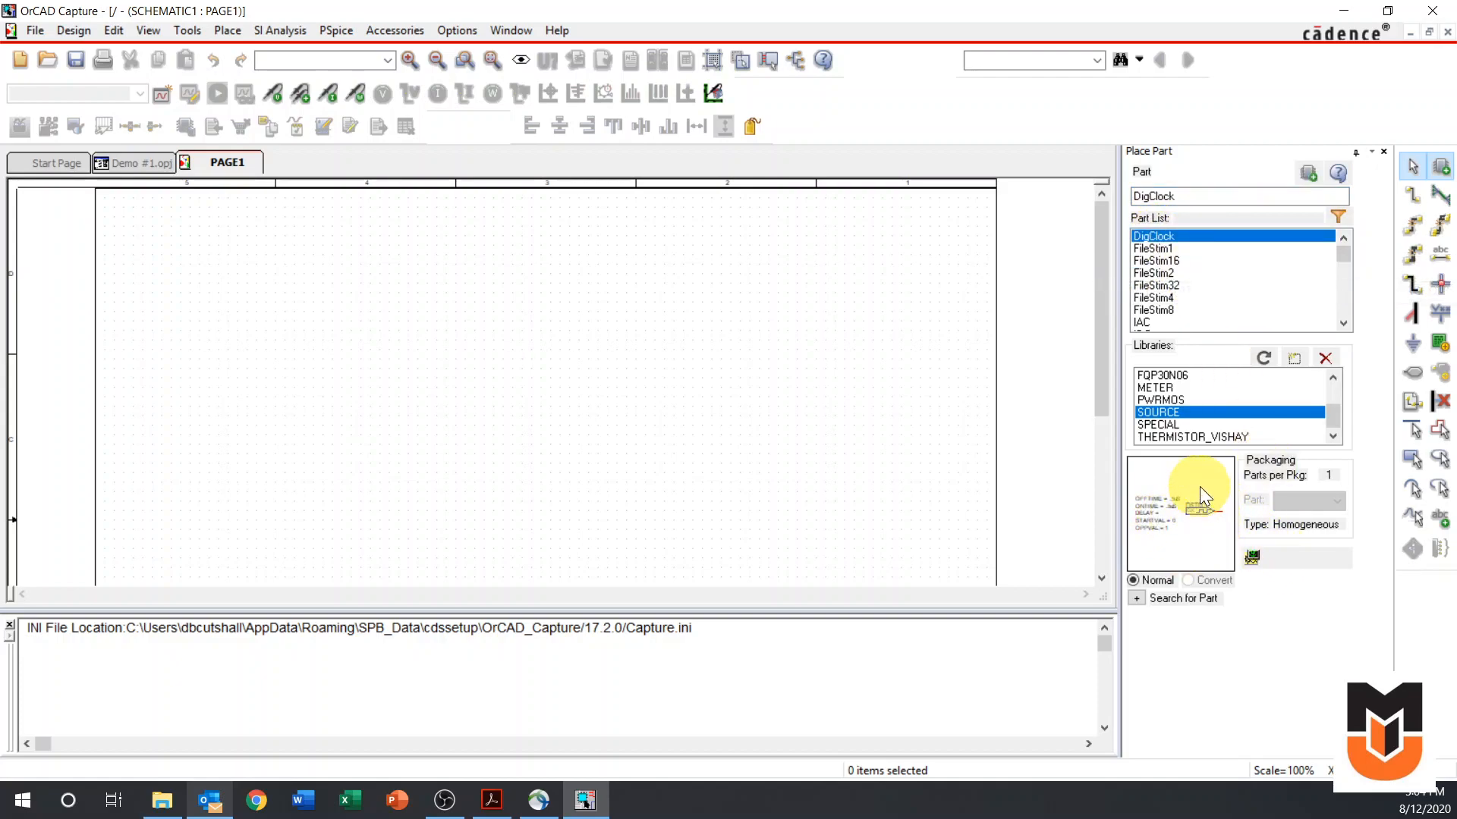
# Place three VDC sources from the SOURCE library on the schematic, one left of centre and two near the page's right side.
pyautogui.click(1344, 325)
pyautogui.click(1344, 326)
pyautogui.click(1344, 325)
pyautogui.click(1345, 326)
pyautogui.click(1344, 325)
pyautogui.click(1344, 325)
pyautogui.click(1345, 325)
pyautogui.click(1344, 325)
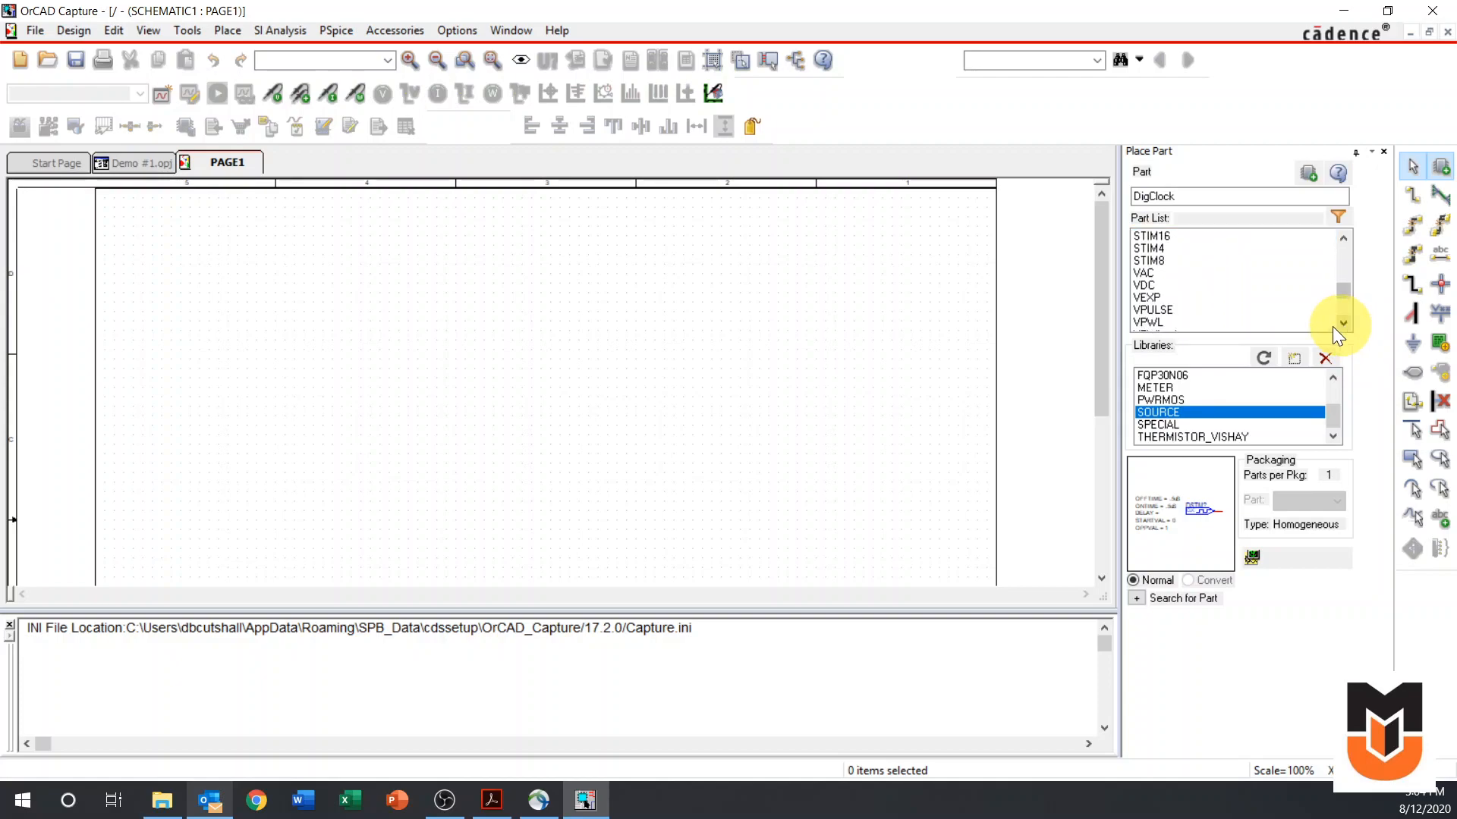
pyautogui.click(1144, 285)
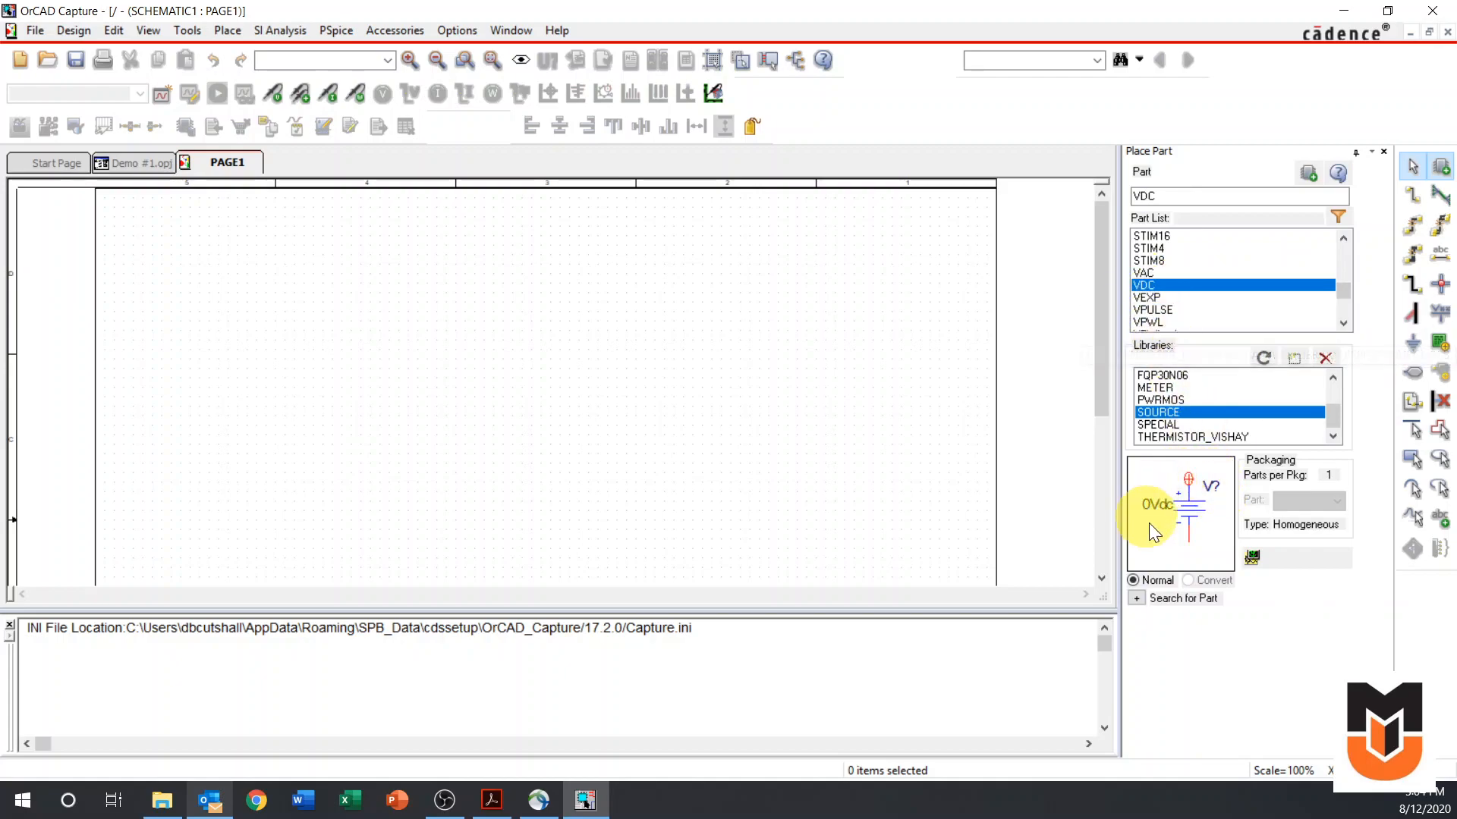
pyautogui.doubleClick(1144, 285)
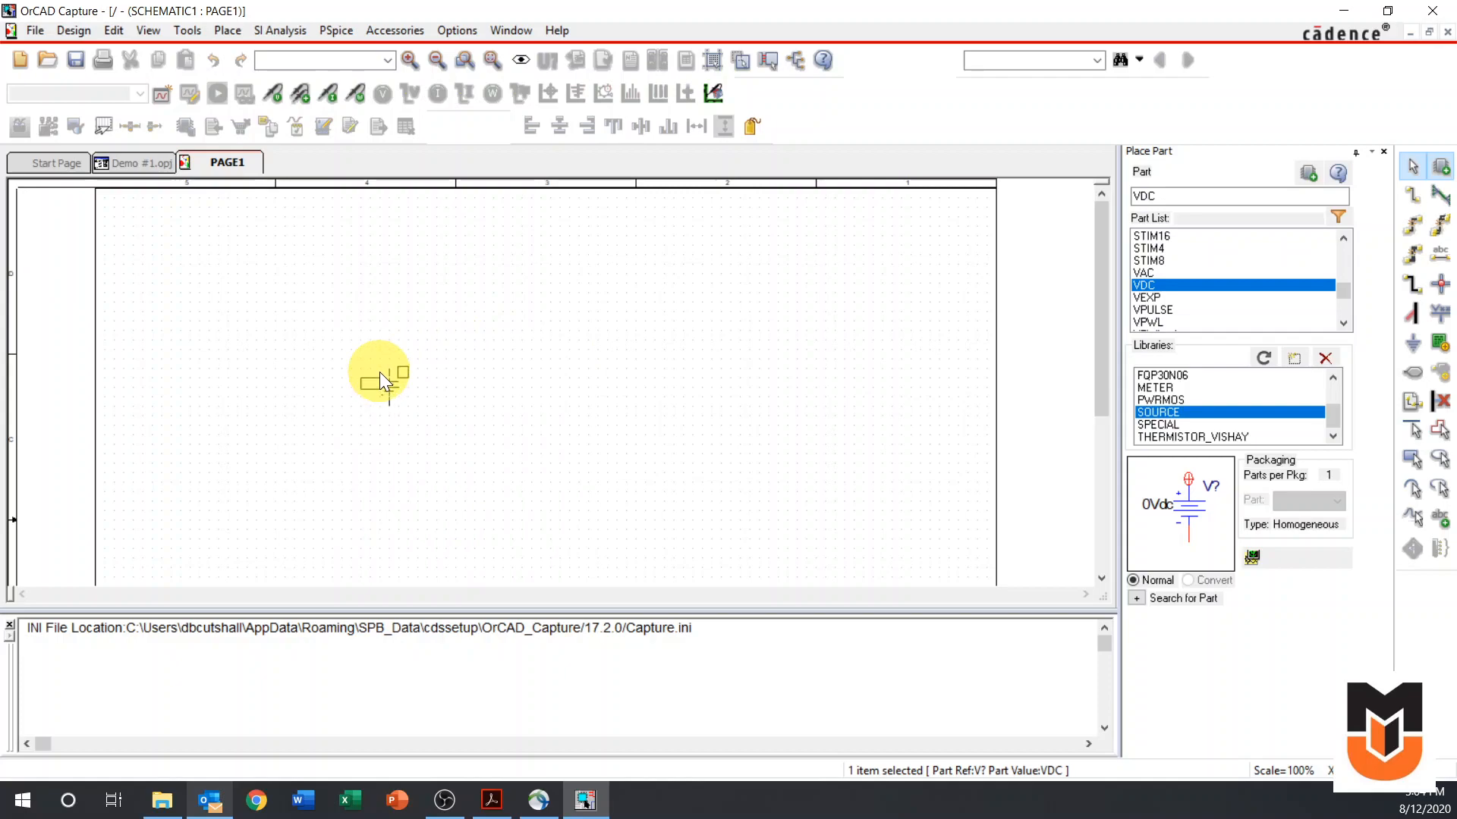
pyautogui.click(380, 372)
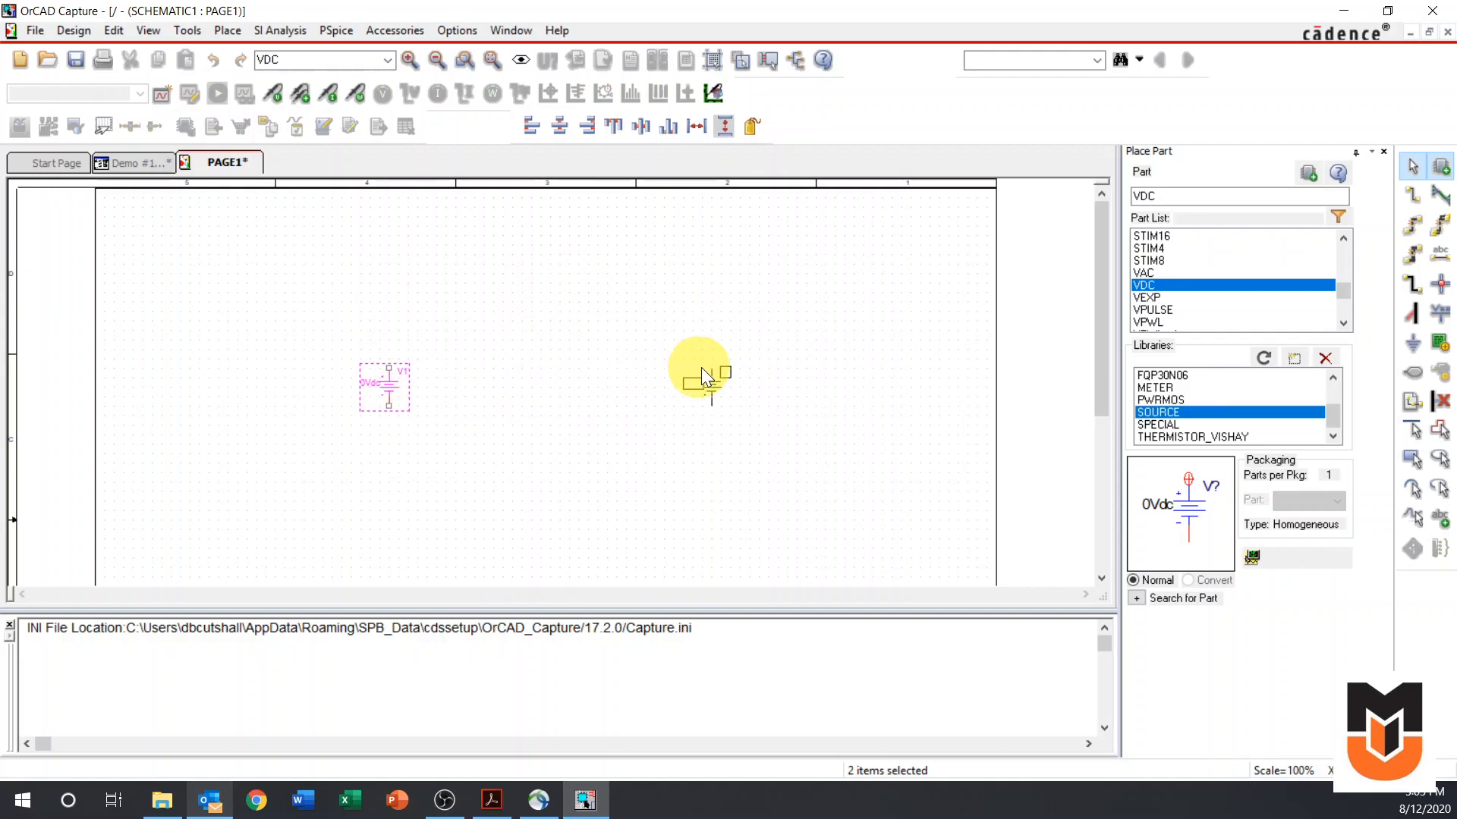
pyautogui.click(849, 289)
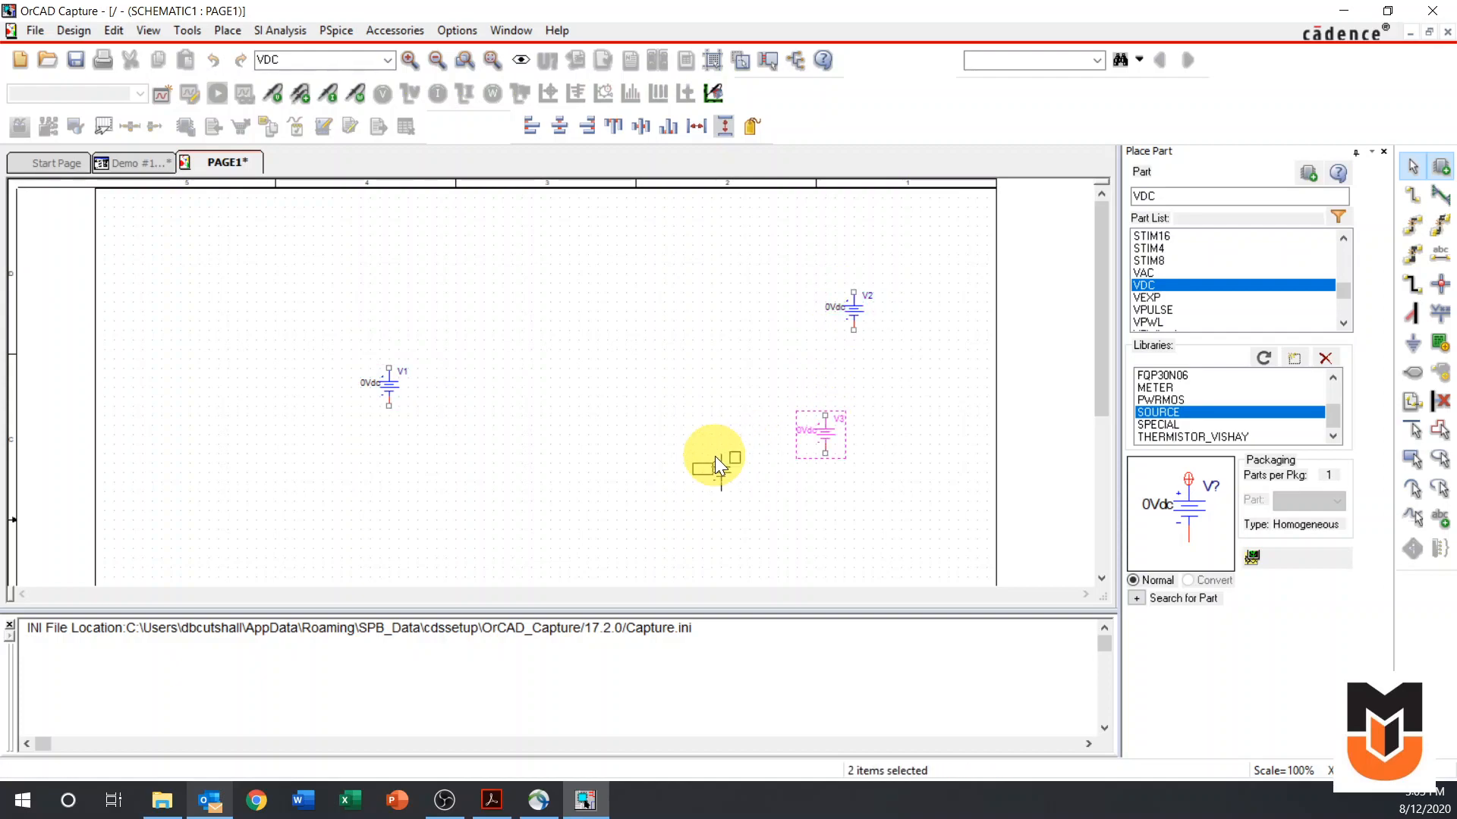
pyautogui.rightClick(714, 456)
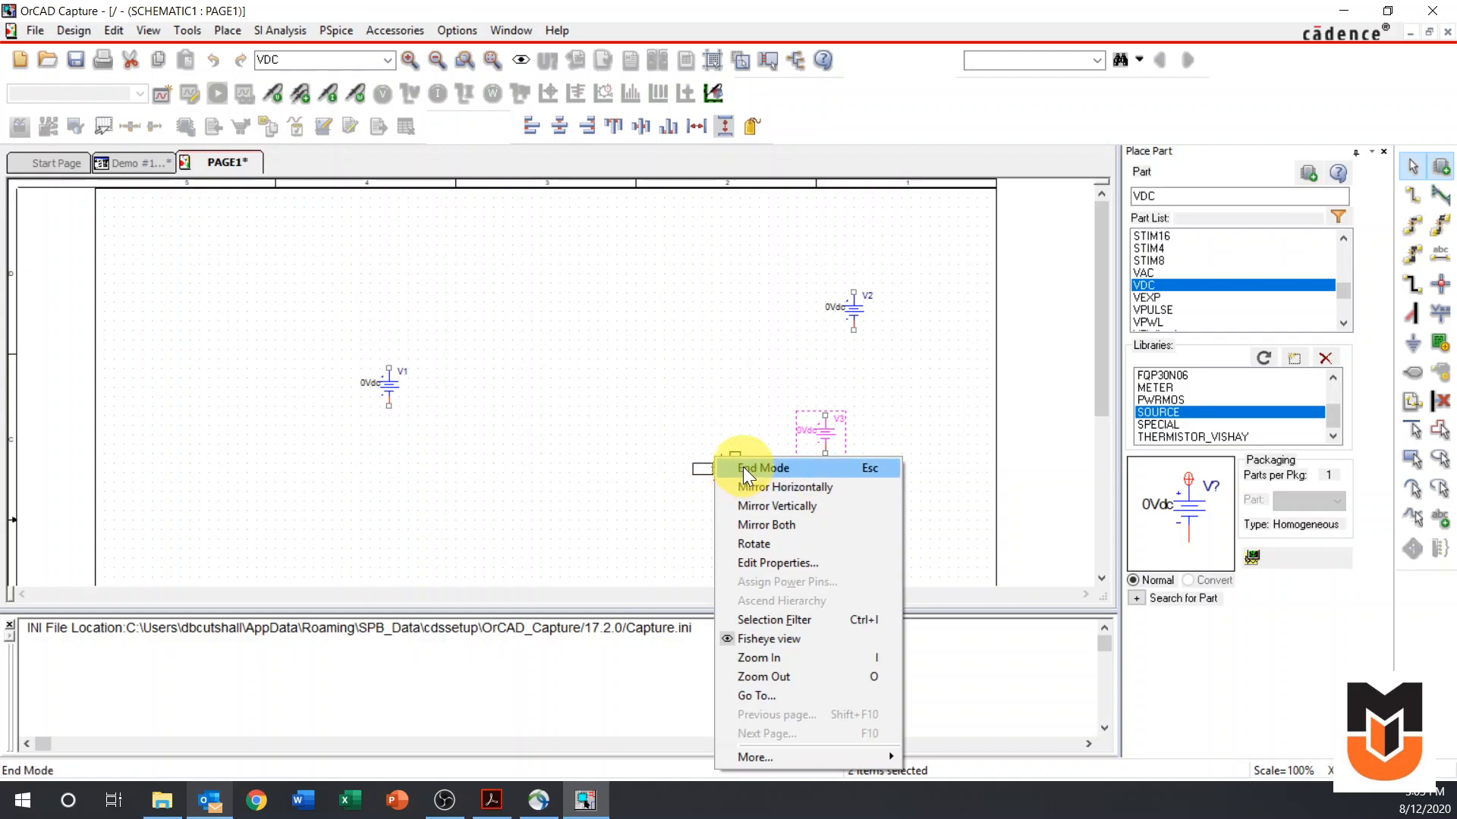
pyautogui.click(817, 465)
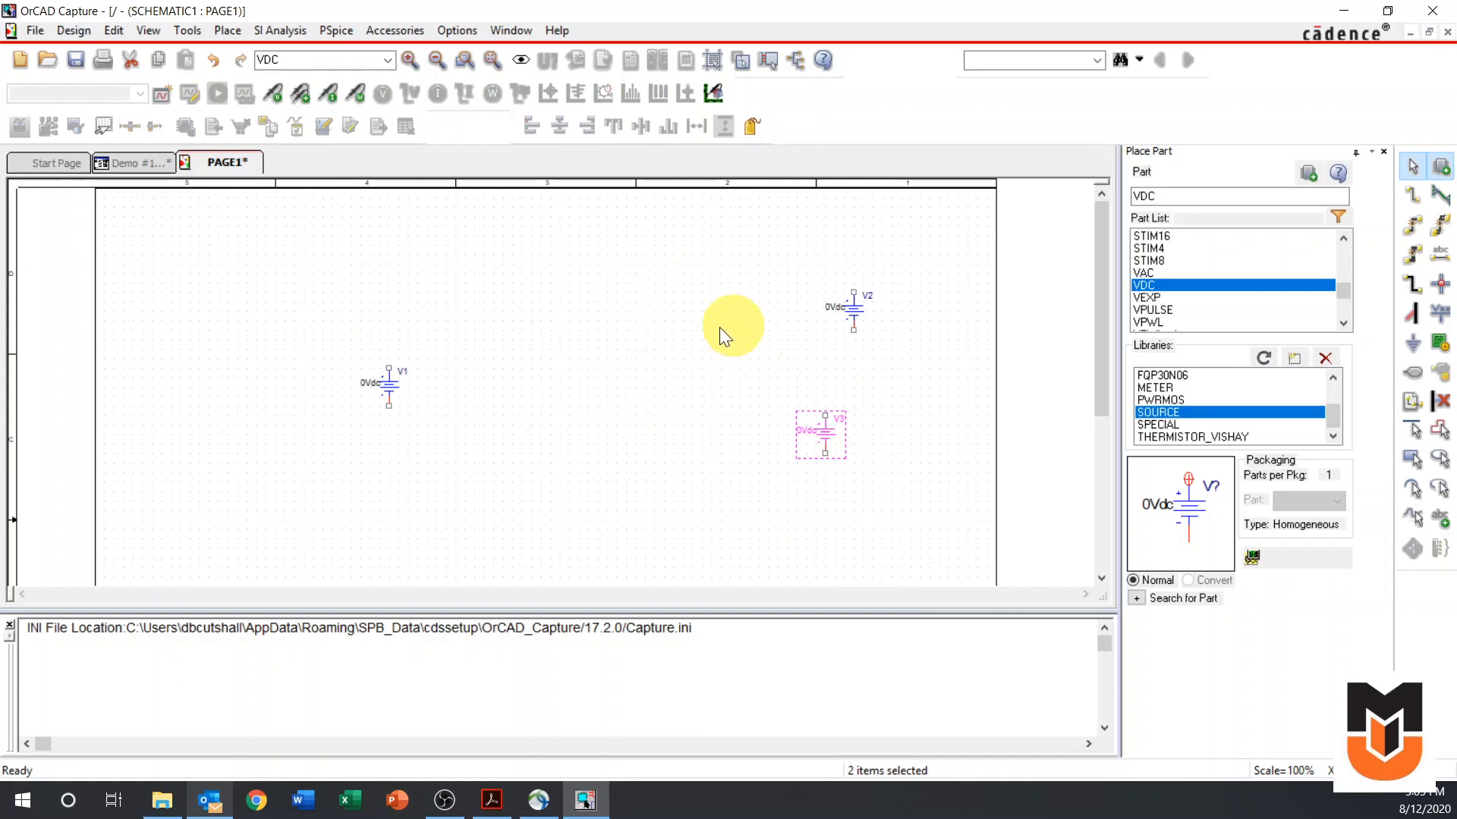
# Delete the two extra DC voltage sources, V2 and V3, from the right side of the schematic.
pyautogui.click(813, 500)
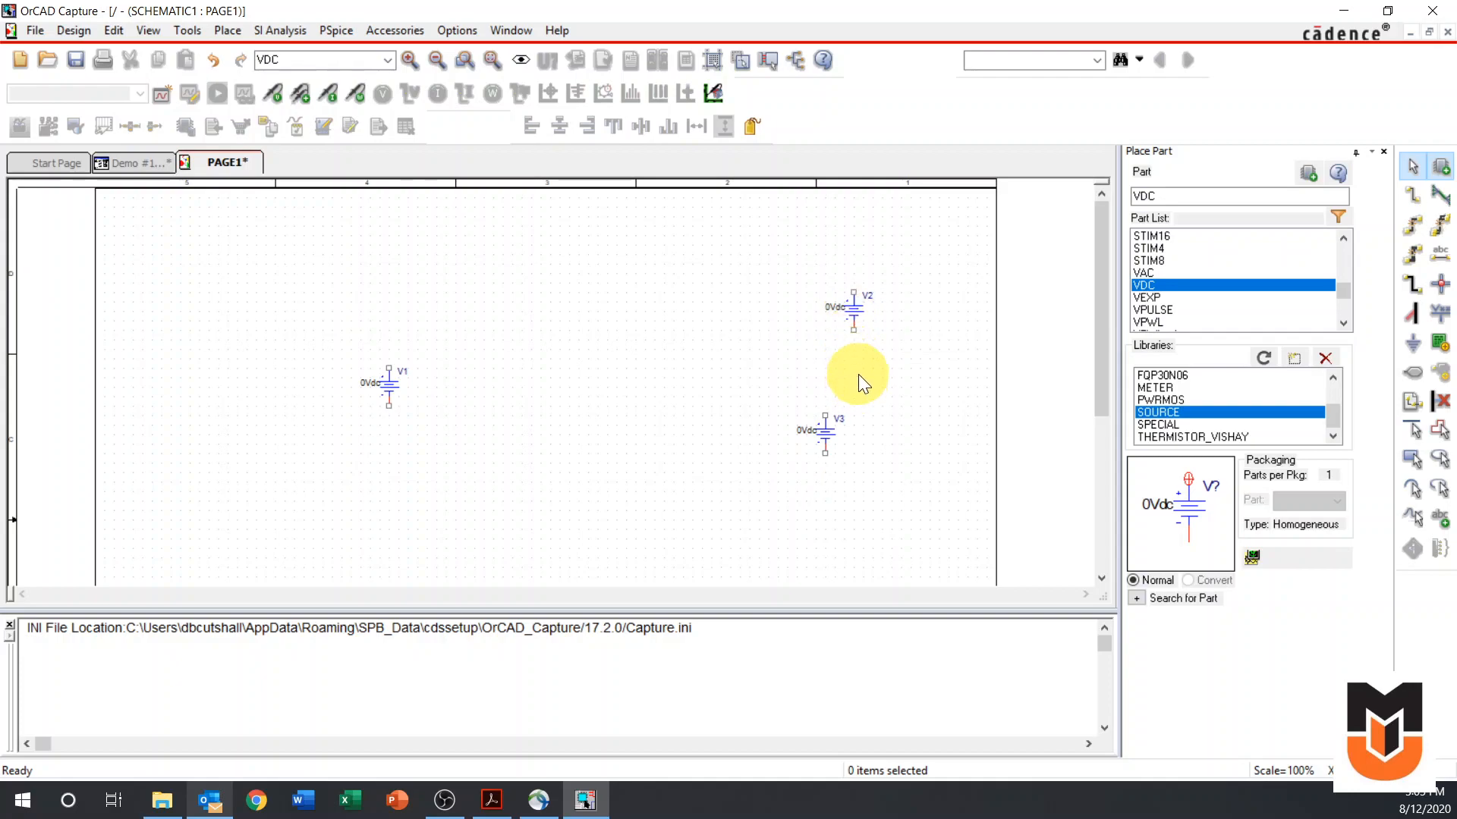
pyautogui.click(852, 317)
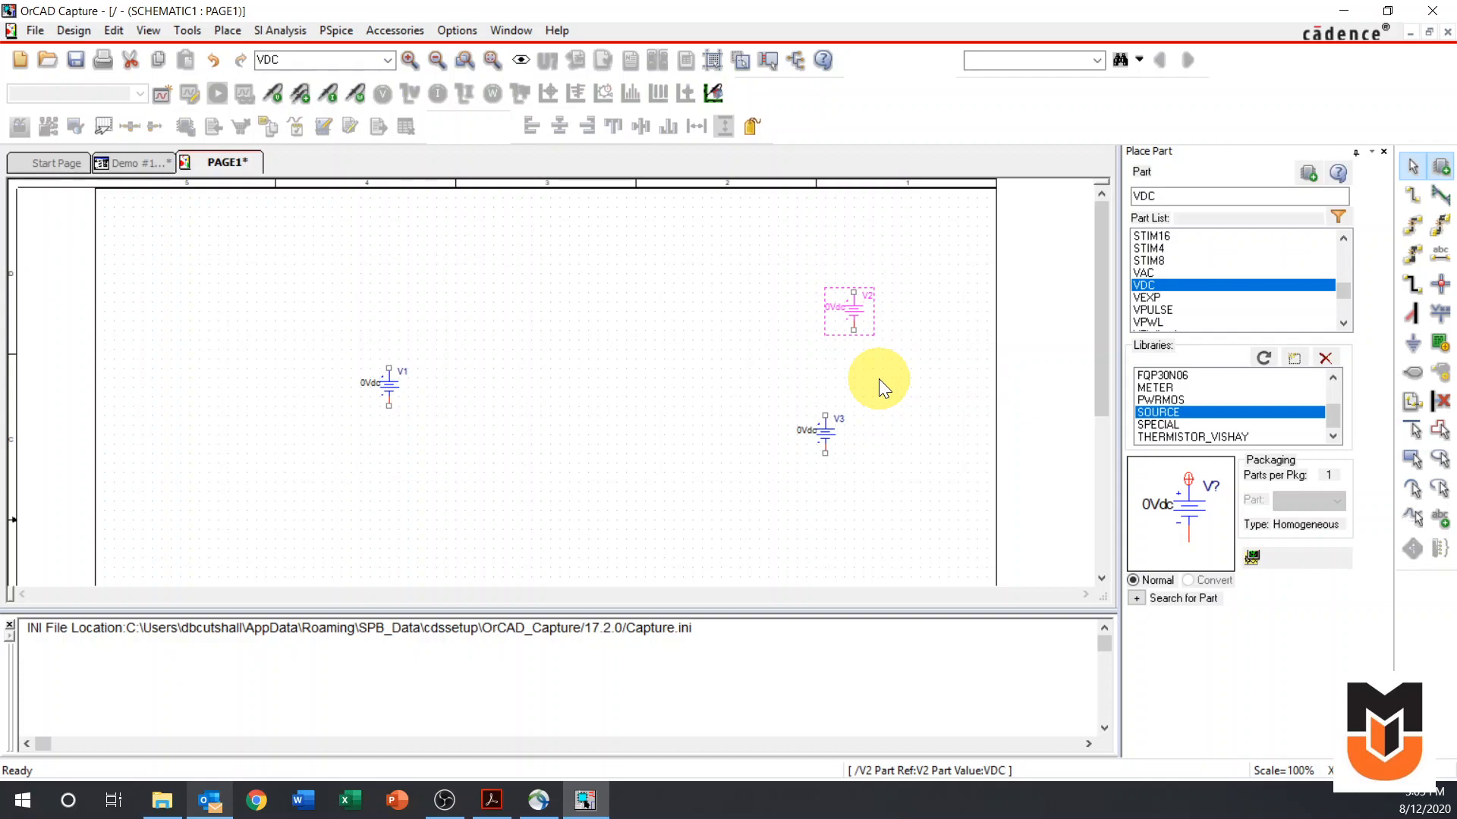
pyautogui.rightClick(854, 308)
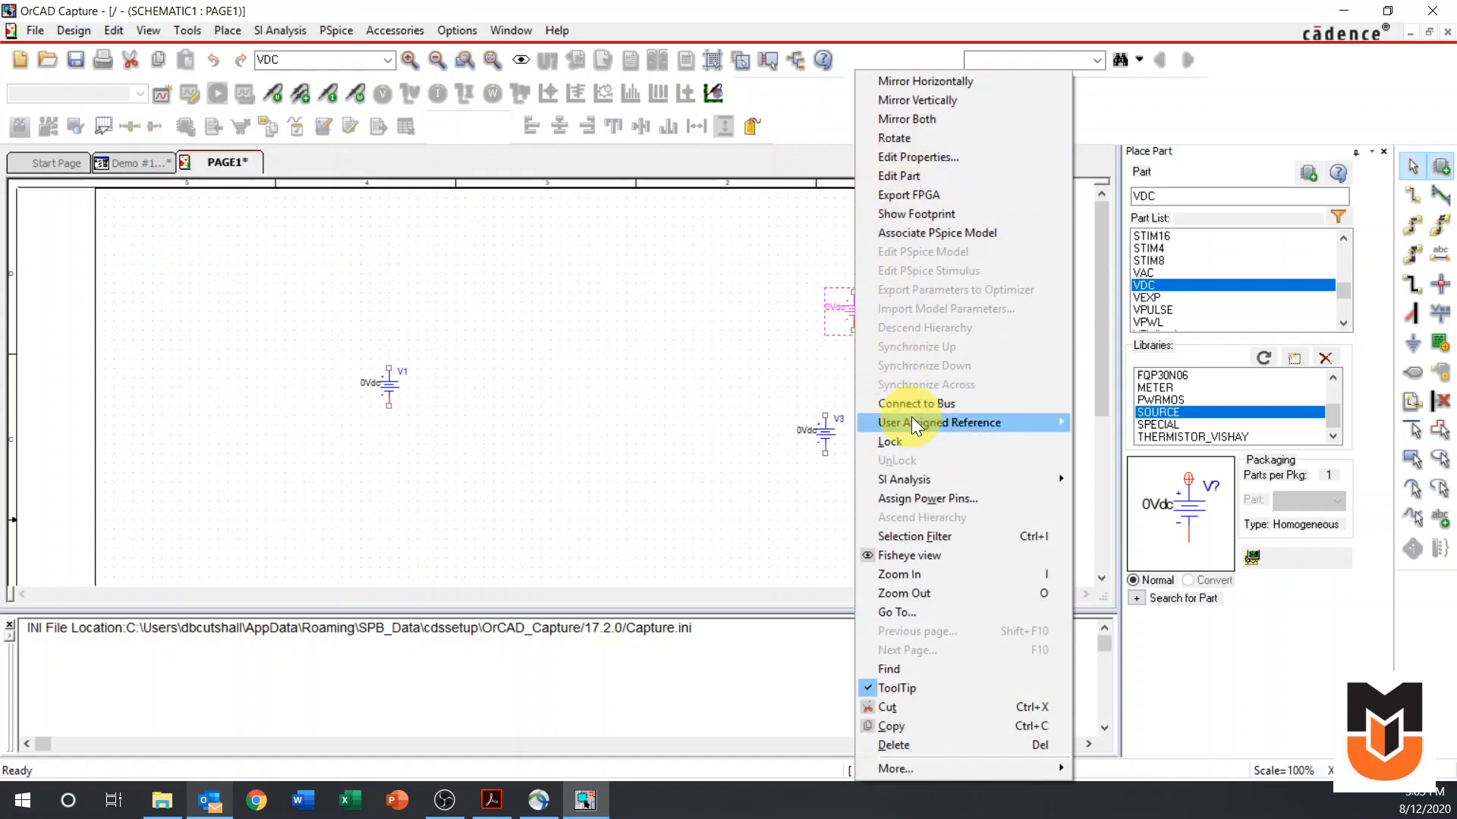
pyautogui.click(1038, 745)
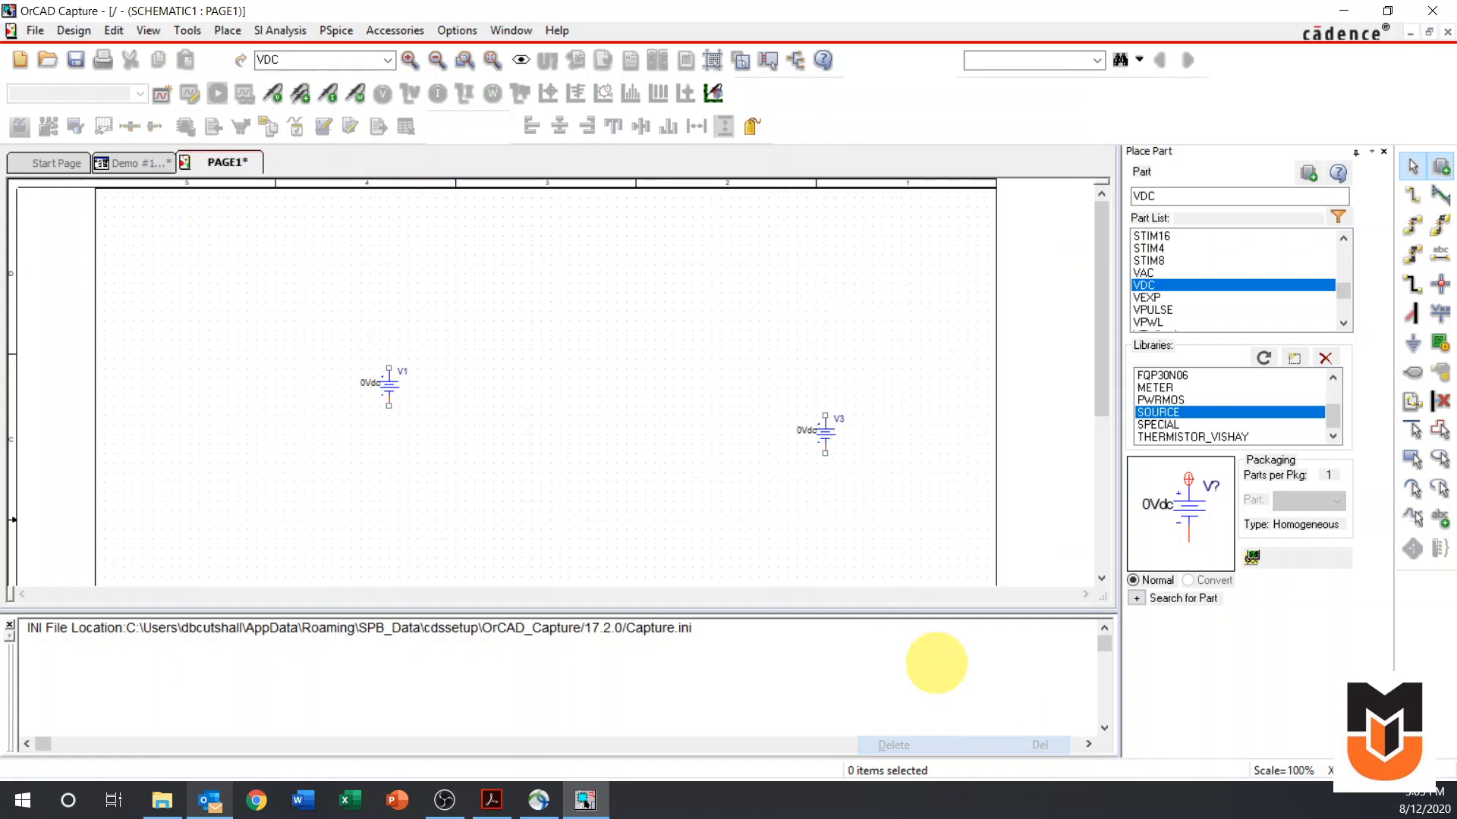
pyautogui.click(822, 431)
pyautogui.press('Delete')
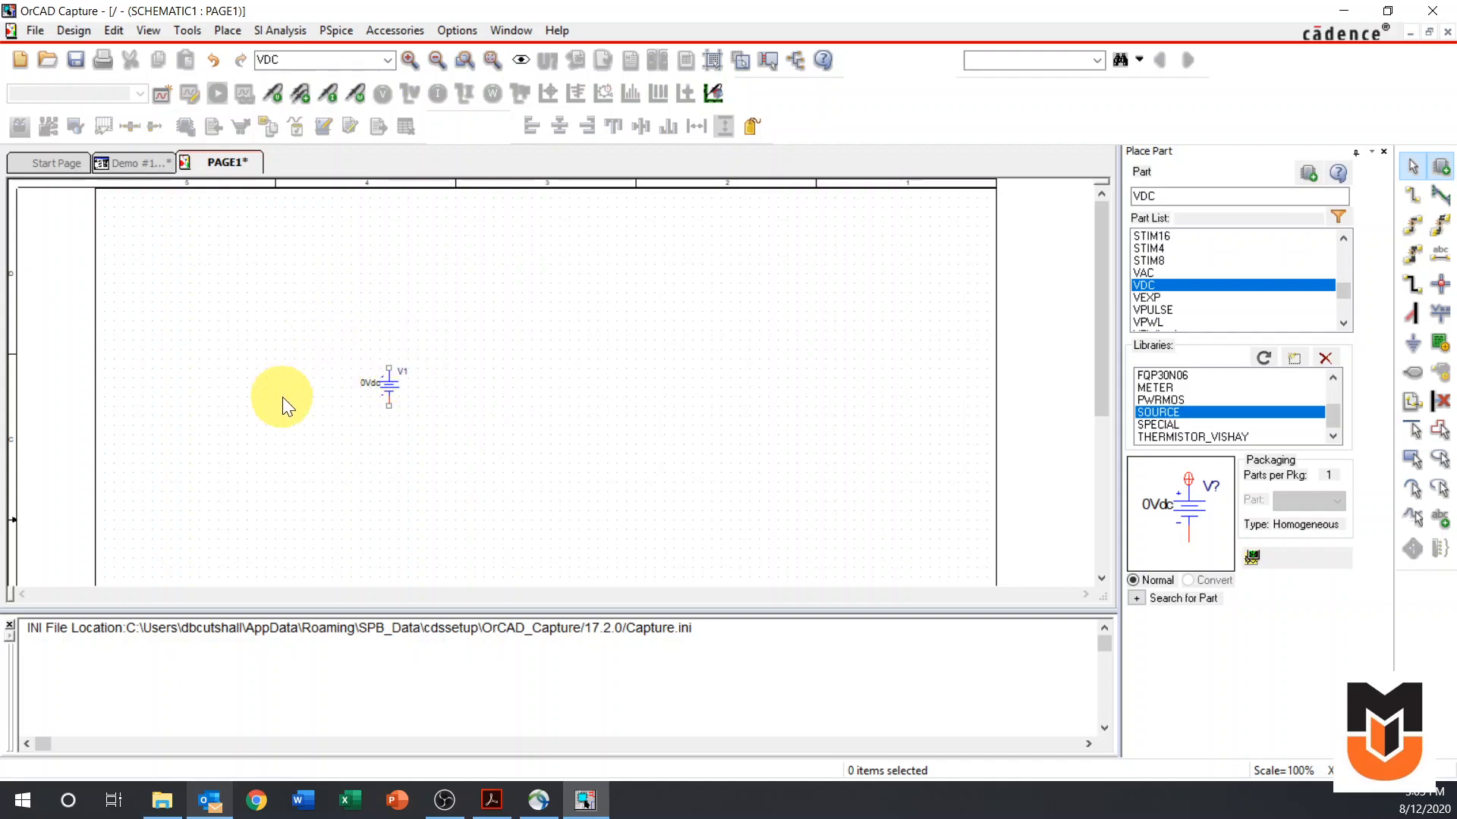
# Find the R resistor part in the ANALOG library and select it for placement.
pyautogui.click(390, 385)
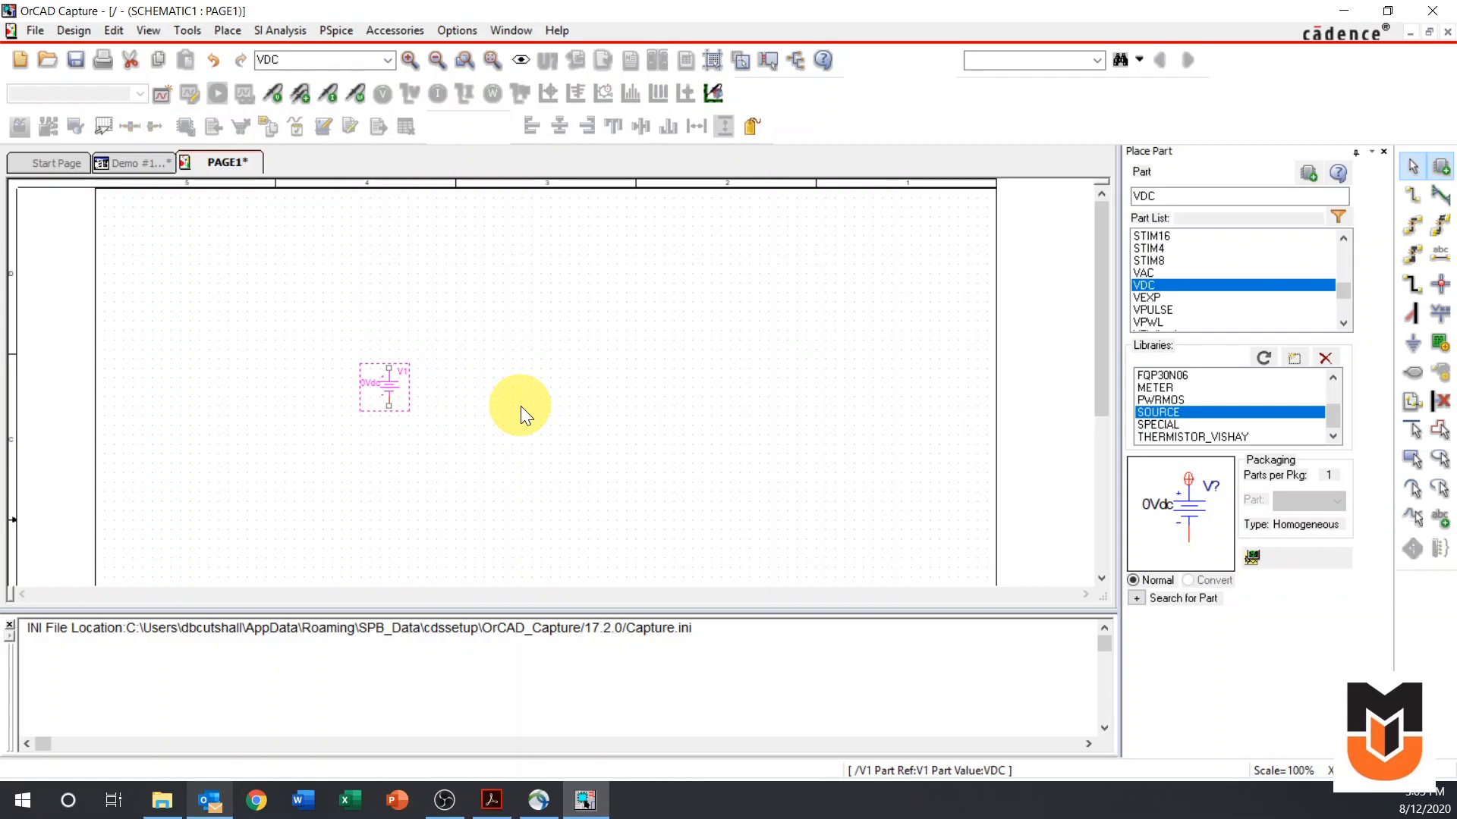
pyautogui.keyDown('ctrl'); pyautogui.scroll(1, 520, 407); pyautogui.keyUp('ctrl')
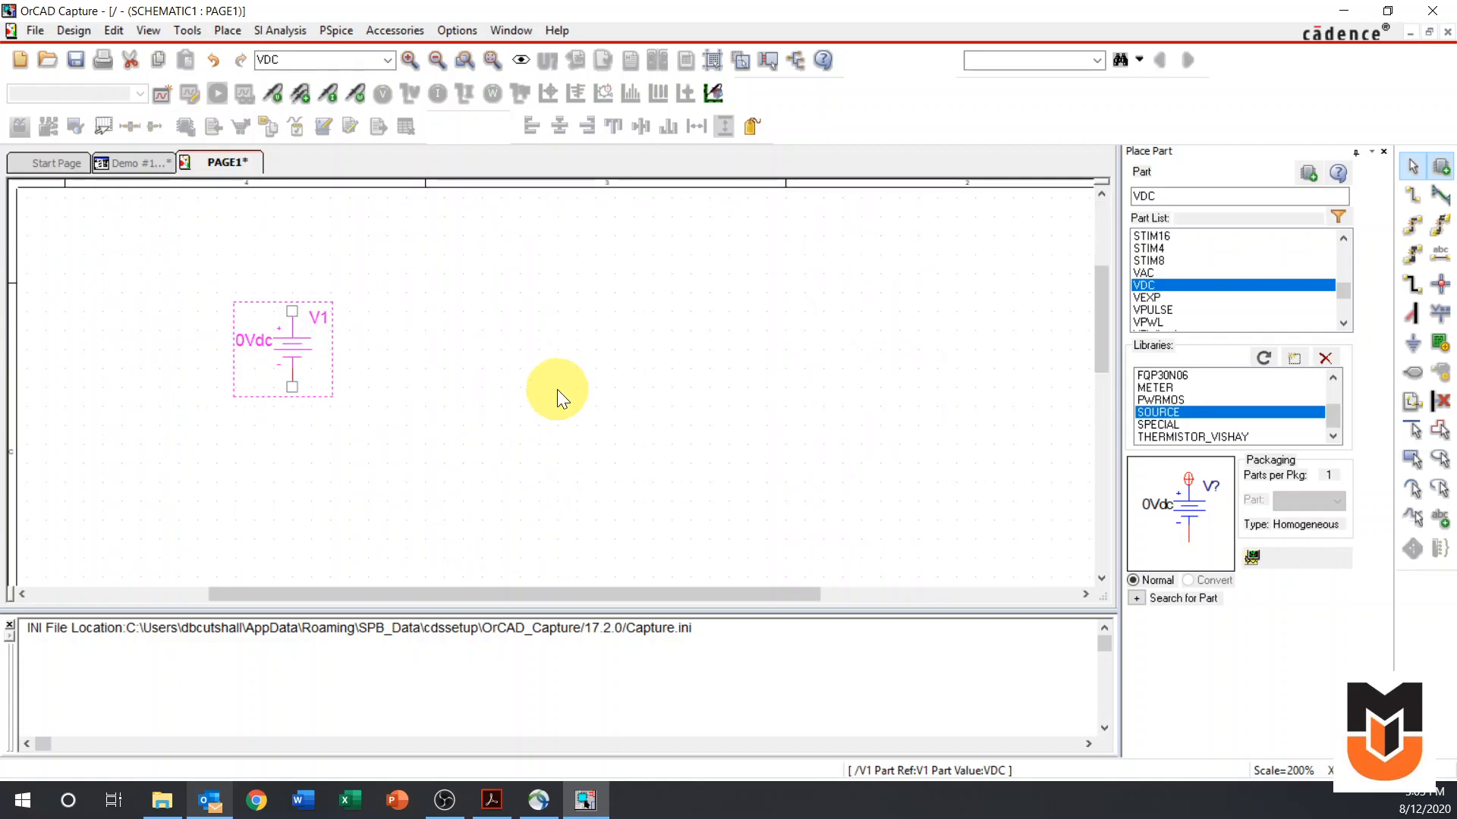
pyautogui.keyDown('ctrl'); pyautogui.scroll(-1, 557, 389); pyautogui.keyUp('ctrl')
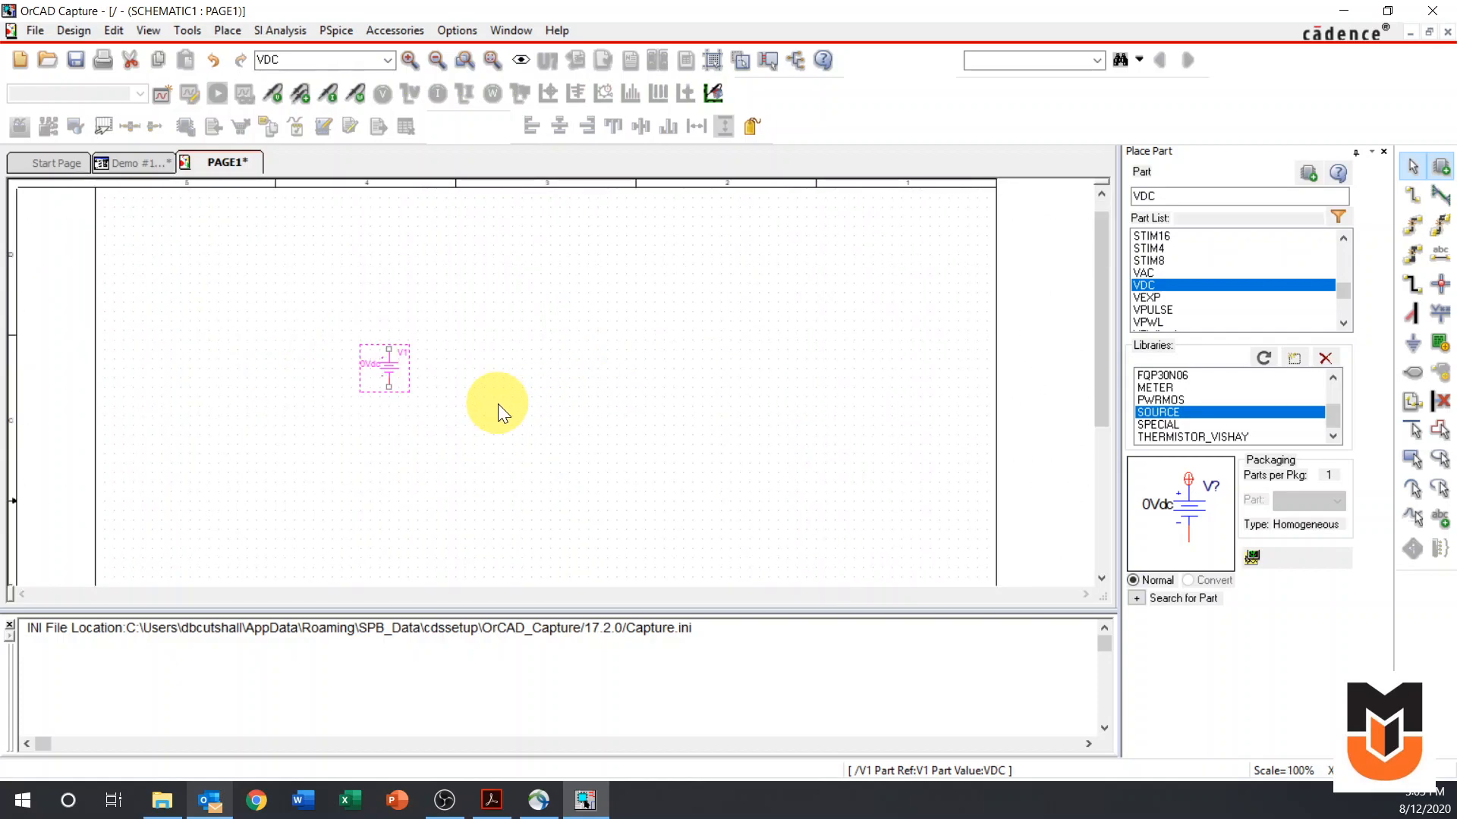
pyautogui.keyDown('ctrl'); pyautogui.scroll(1, 444, 435); pyautogui.keyUp('ctrl')
pyautogui.click(444, 433)
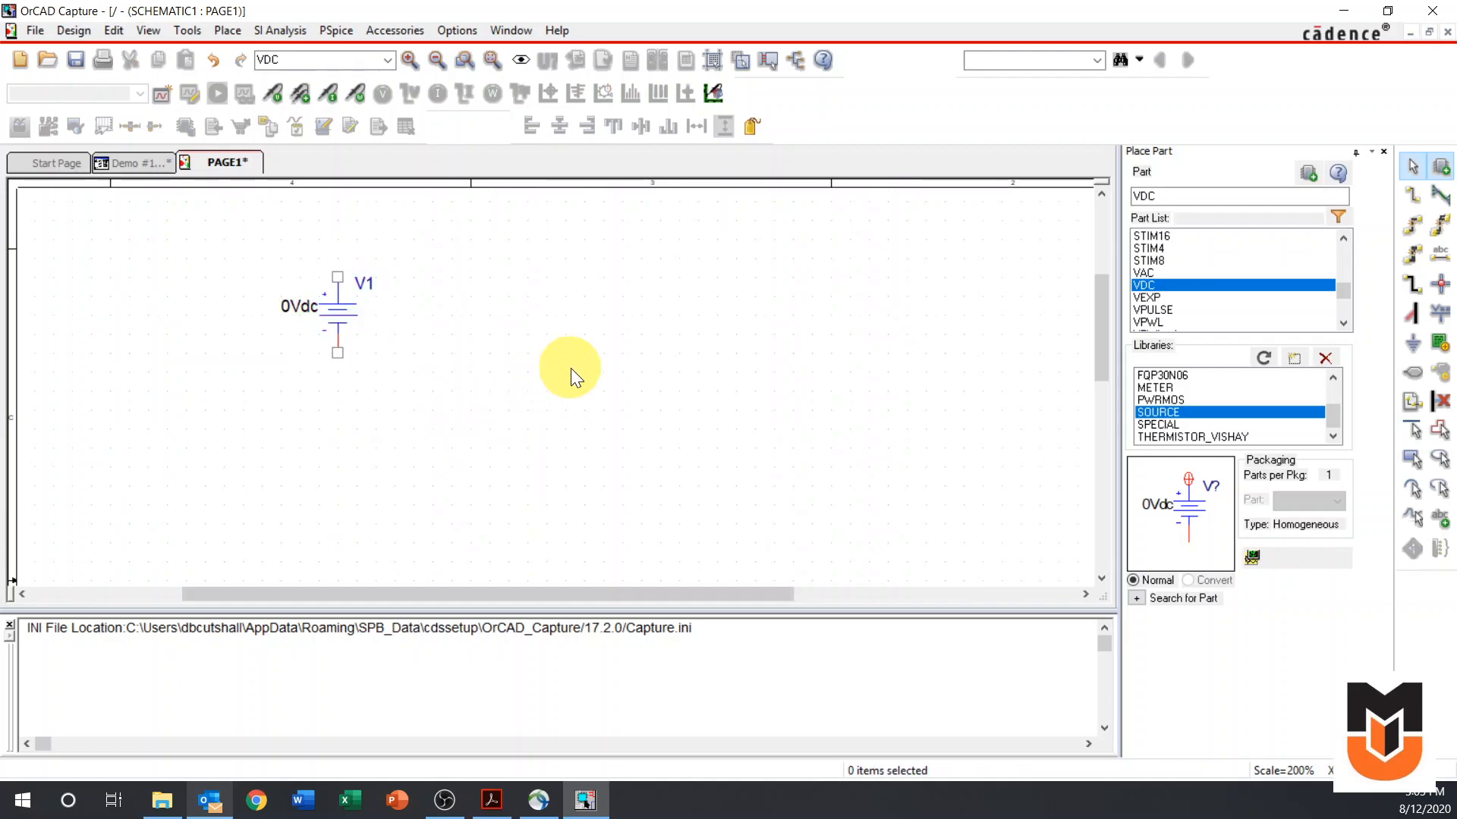
pyautogui.click(1103, 191)
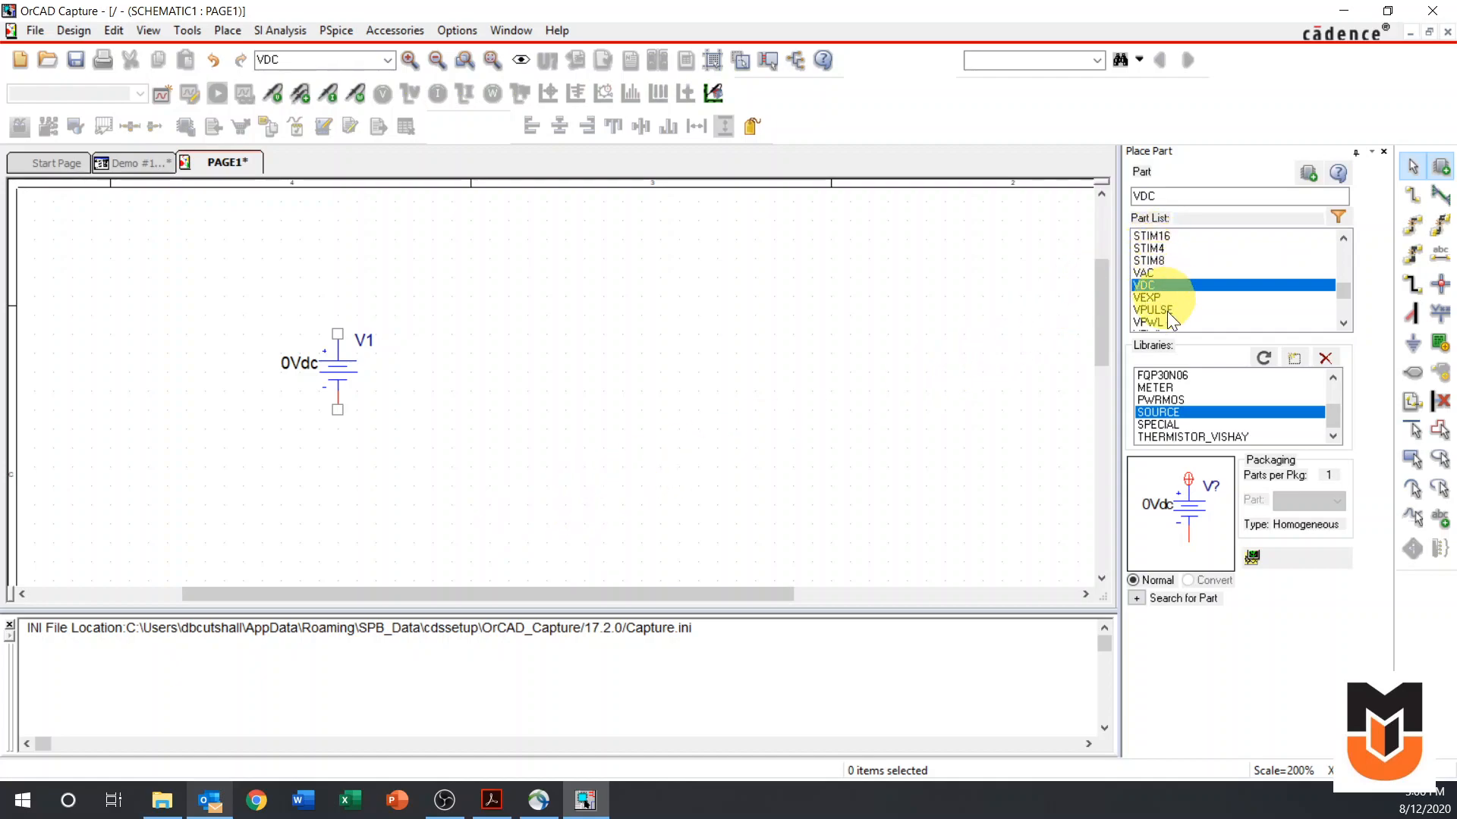
pyautogui.click(1334, 378)
pyautogui.click(1334, 378)
pyautogui.click(1169, 375)
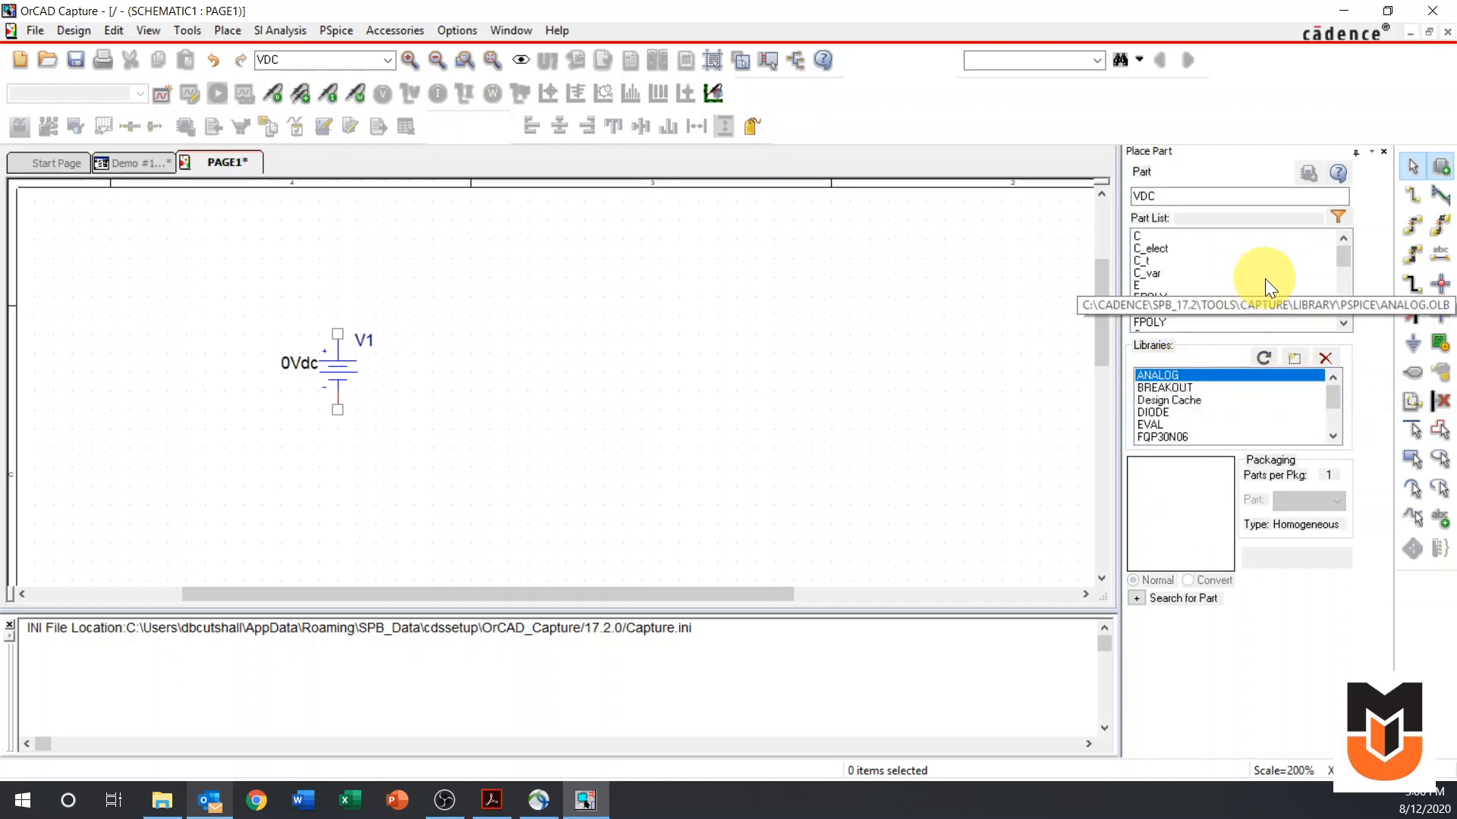
pyautogui.click(1345, 323)
pyautogui.click(1345, 323)
pyautogui.click(1348, 323)
pyautogui.click(1348, 323)
pyautogui.click(1348, 324)
pyautogui.click(1348, 323)
pyautogui.click(1348, 323)
pyautogui.click(1348, 324)
pyautogui.click(1348, 323)
pyautogui.click(1348, 323)
pyautogui.click(1140, 310)
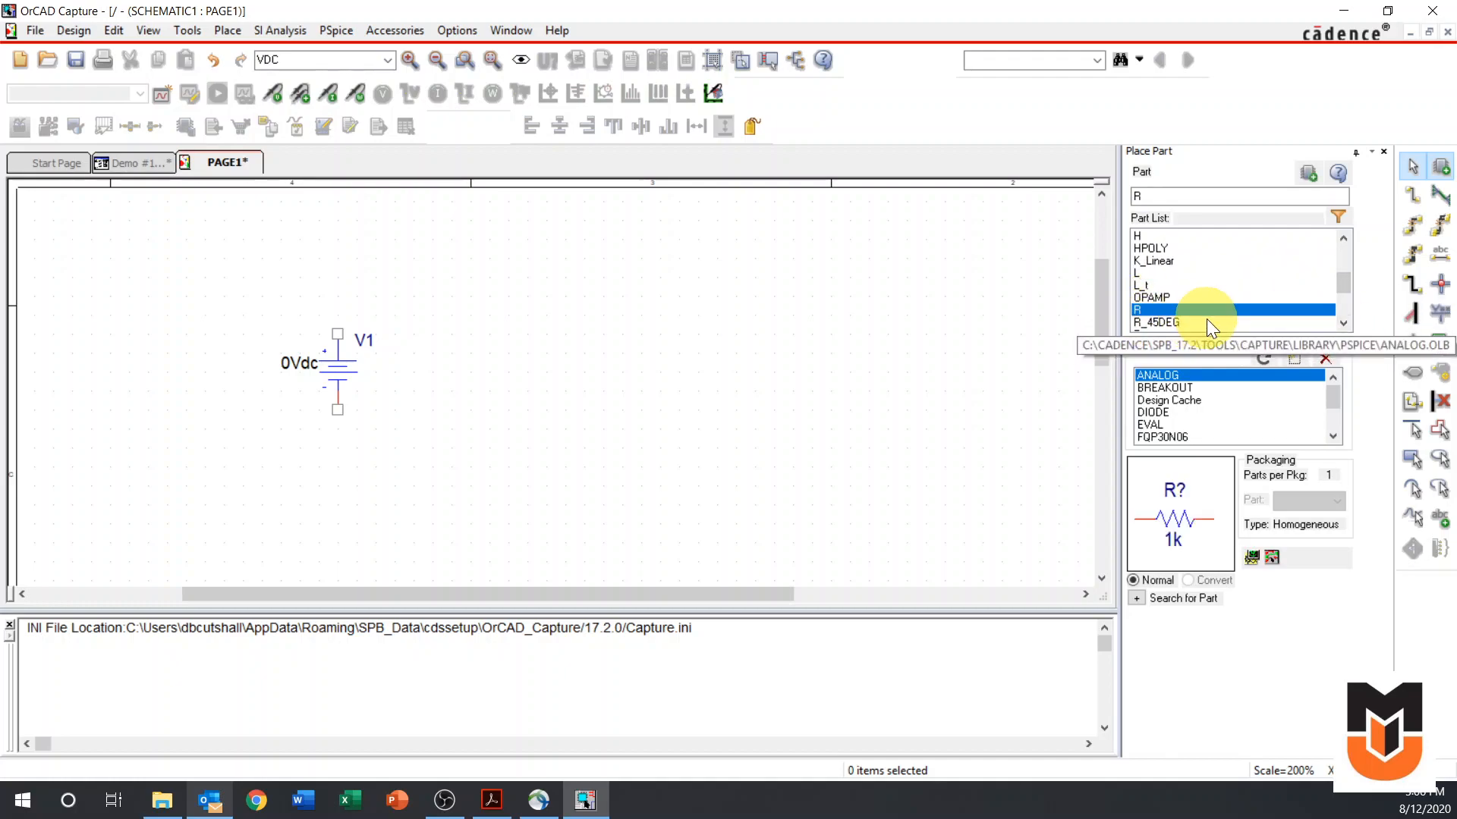
# Place four vertical resistors to the right of the DC source, R1 and R2 in an upper row, R3 and R4 below.
pyautogui.doubleClick(1158, 310)
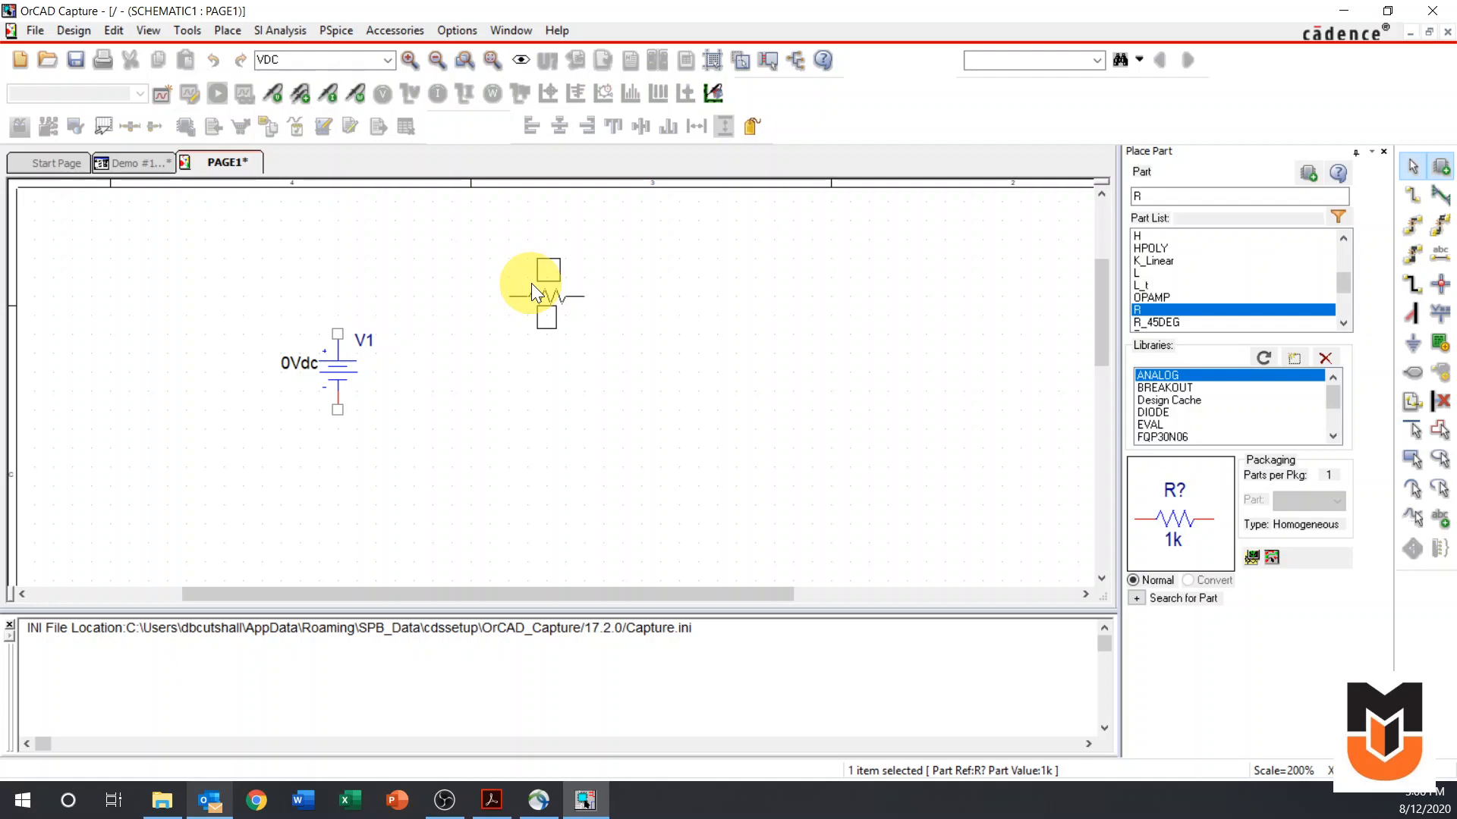
pyautogui.press('r')
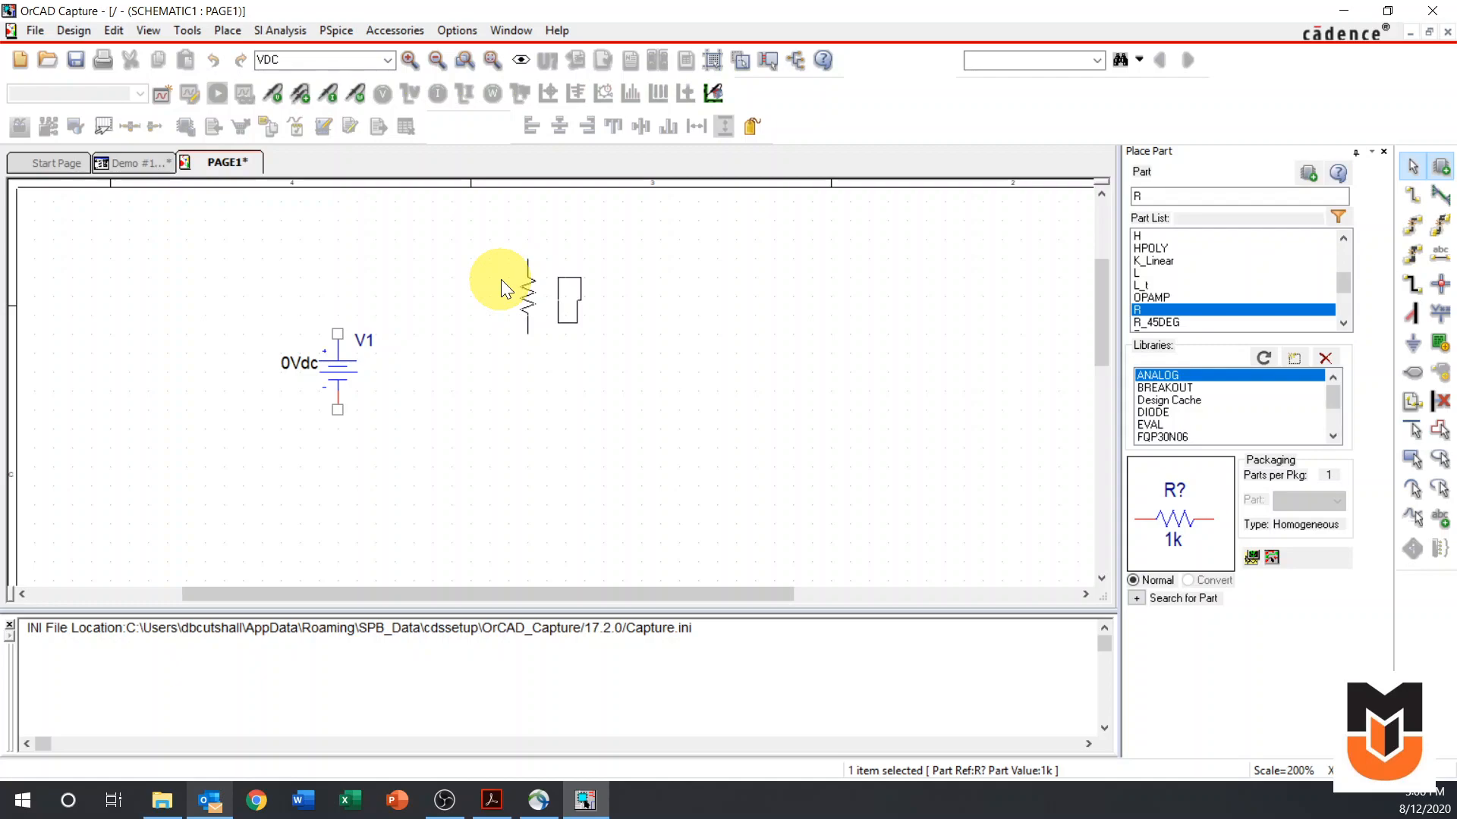
pyautogui.click(501, 279)
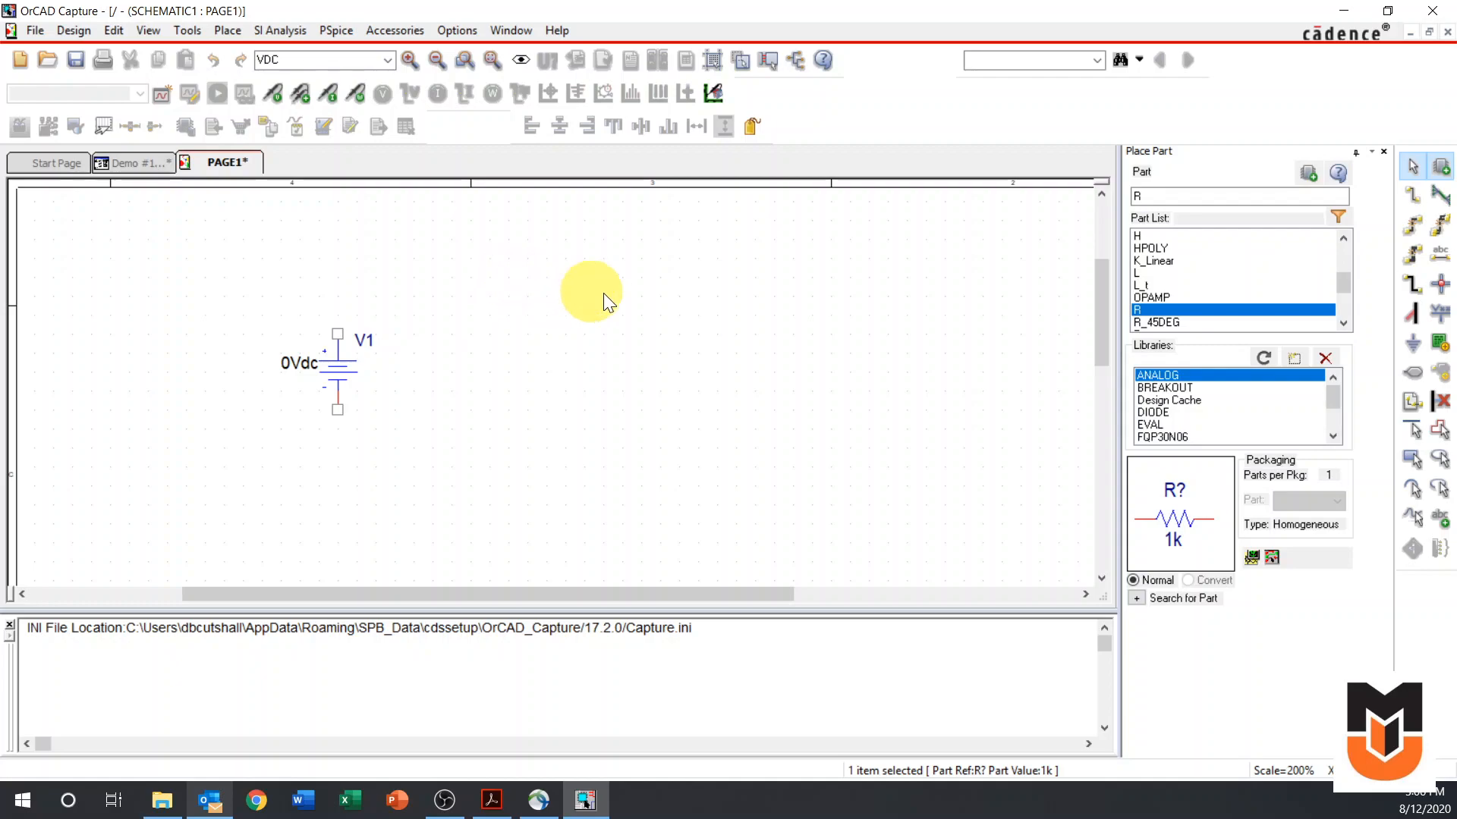
pyautogui.rightClick(663, 289)
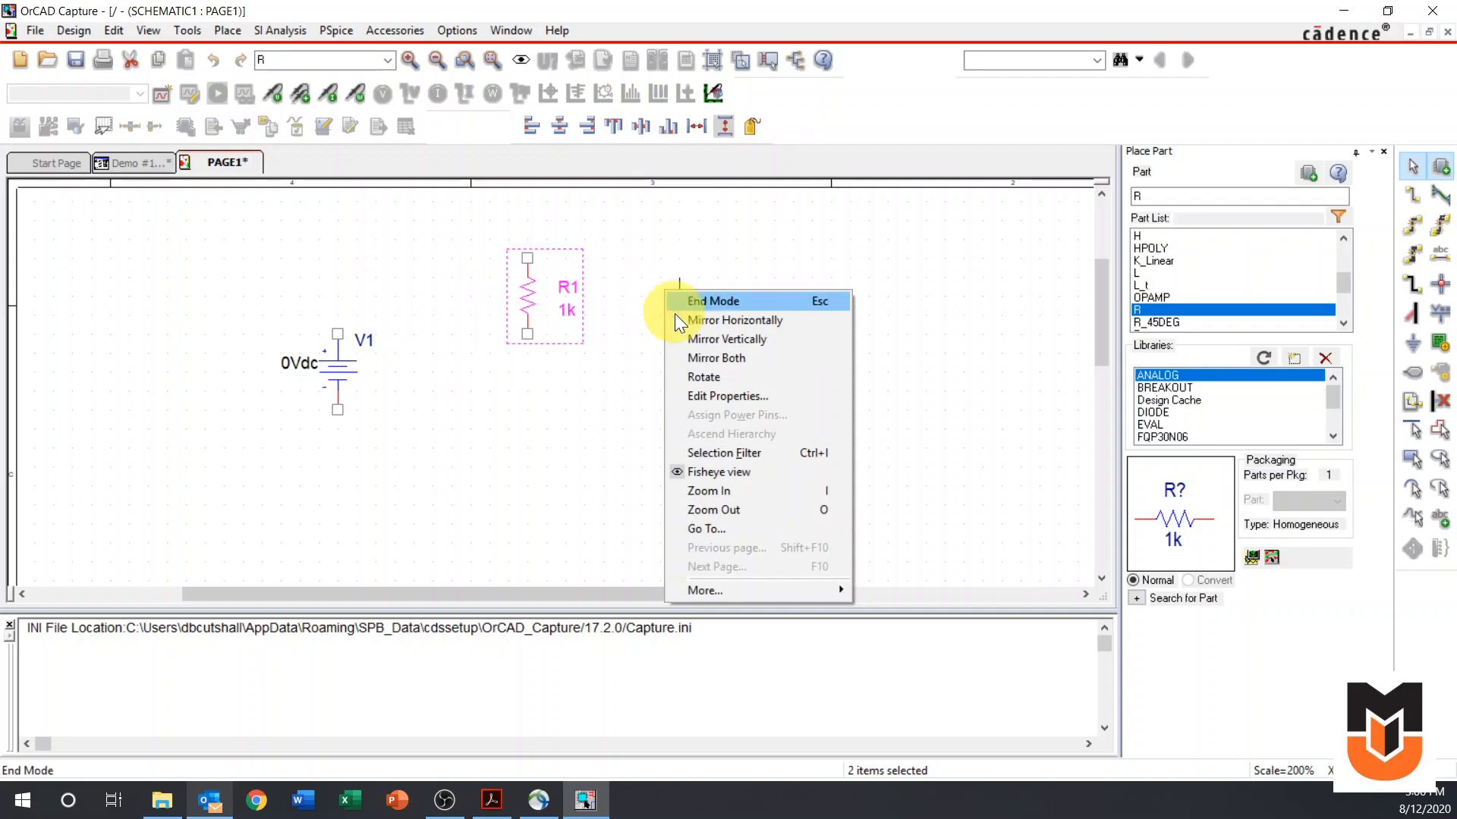
pyautogui.rightClick(650, 266)
pyautogui.click(671, 258)
pyautogui.click(721, 279)
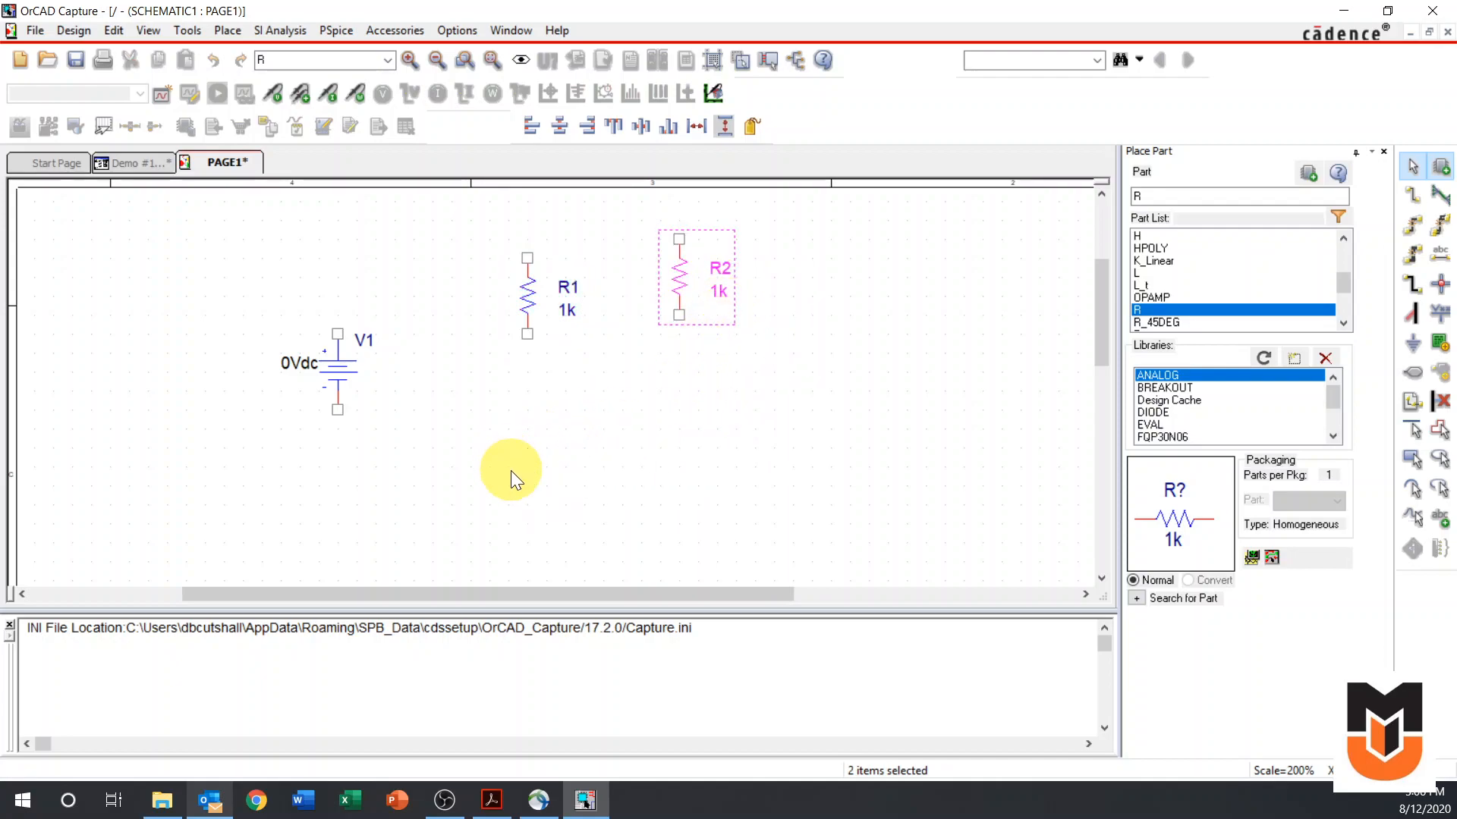
pyautogui.press('Escape')
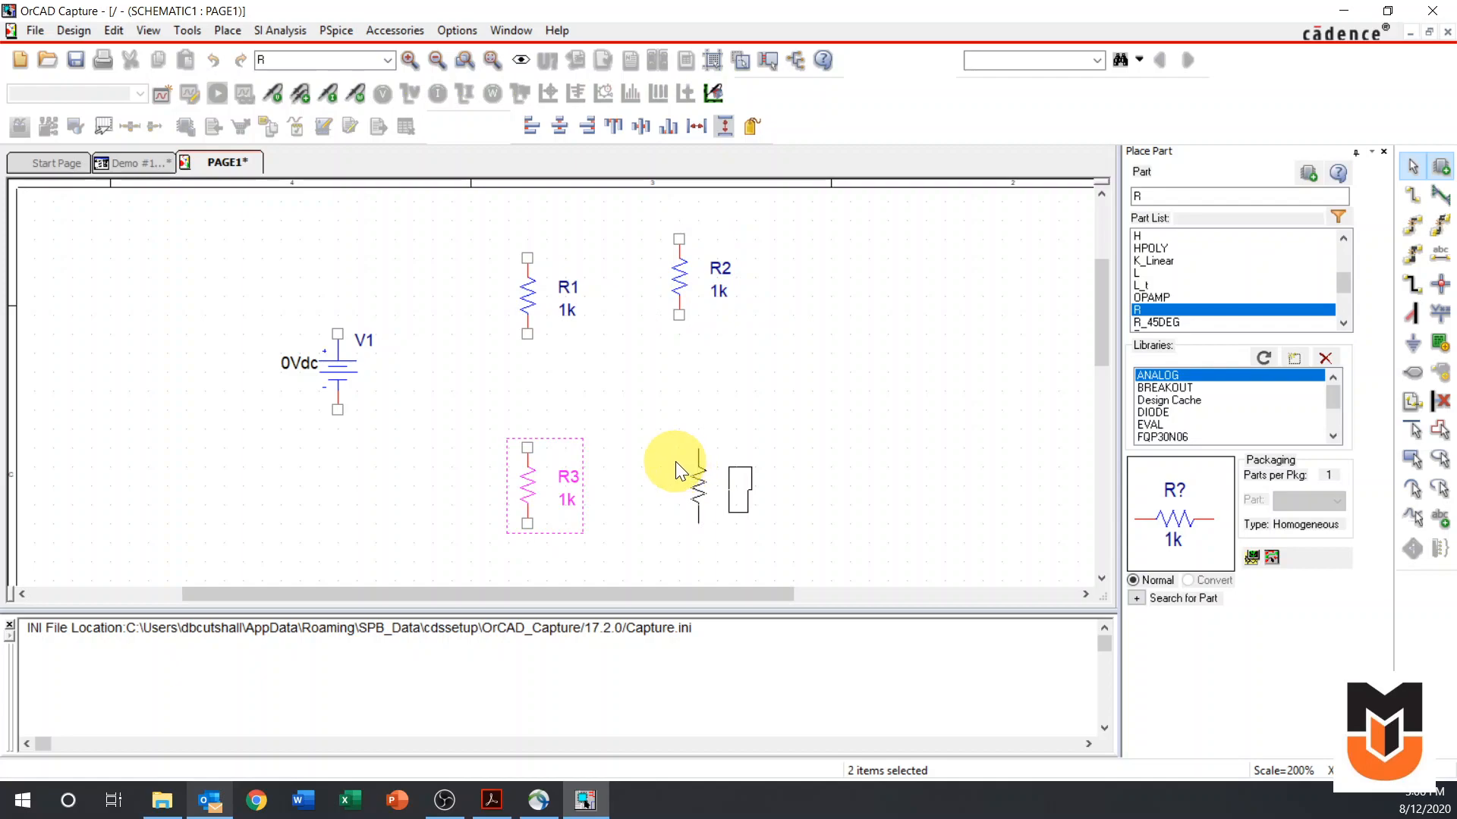
pyautogui.click(667, 459)
pyautogui.click(727, 461)
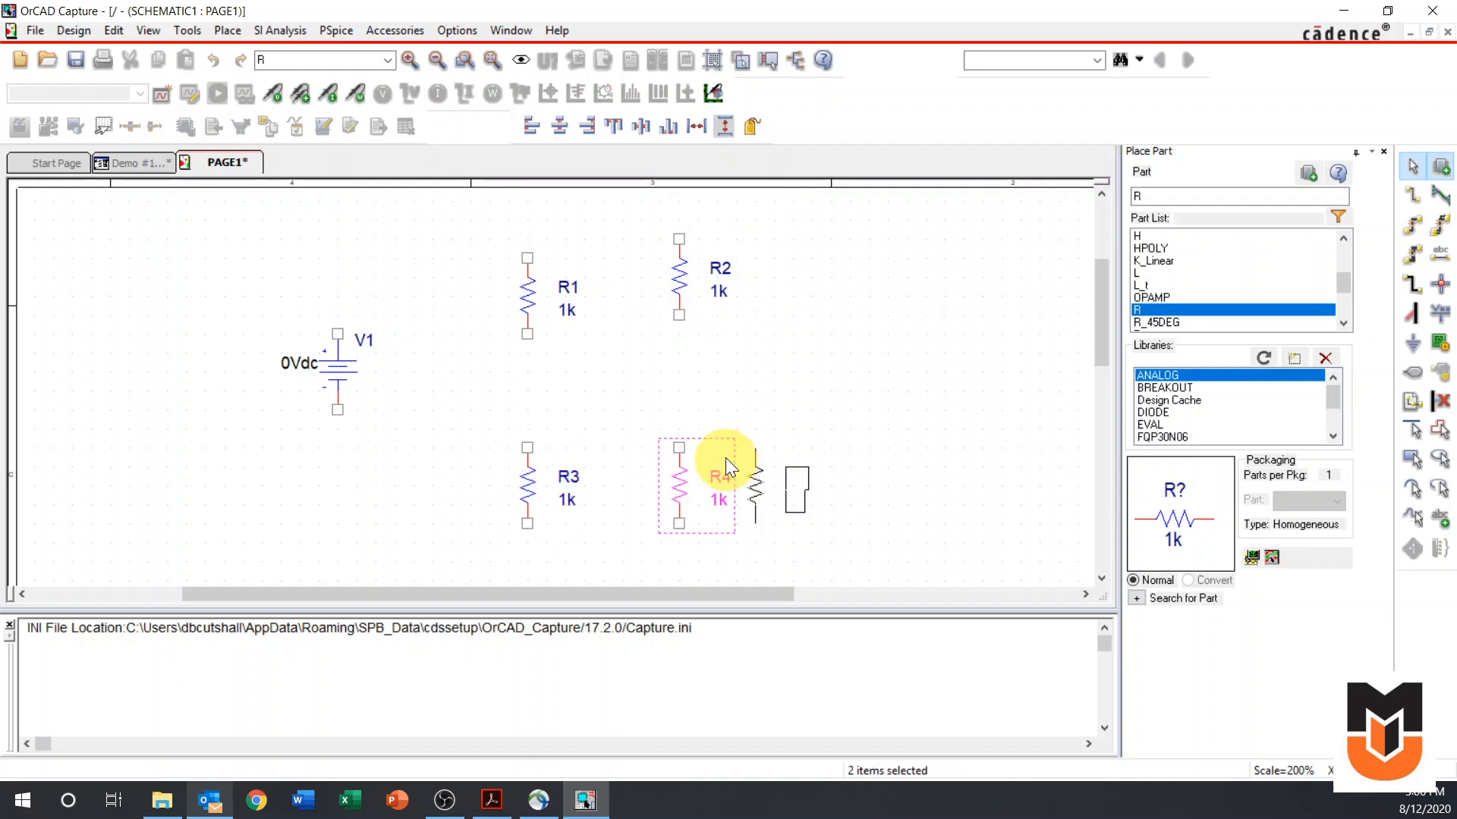
# Place one horizontal resistor in the gap between the four vertical ones and end part placement.
pyautogui.press('r')
pyautogui.click(584, 374)
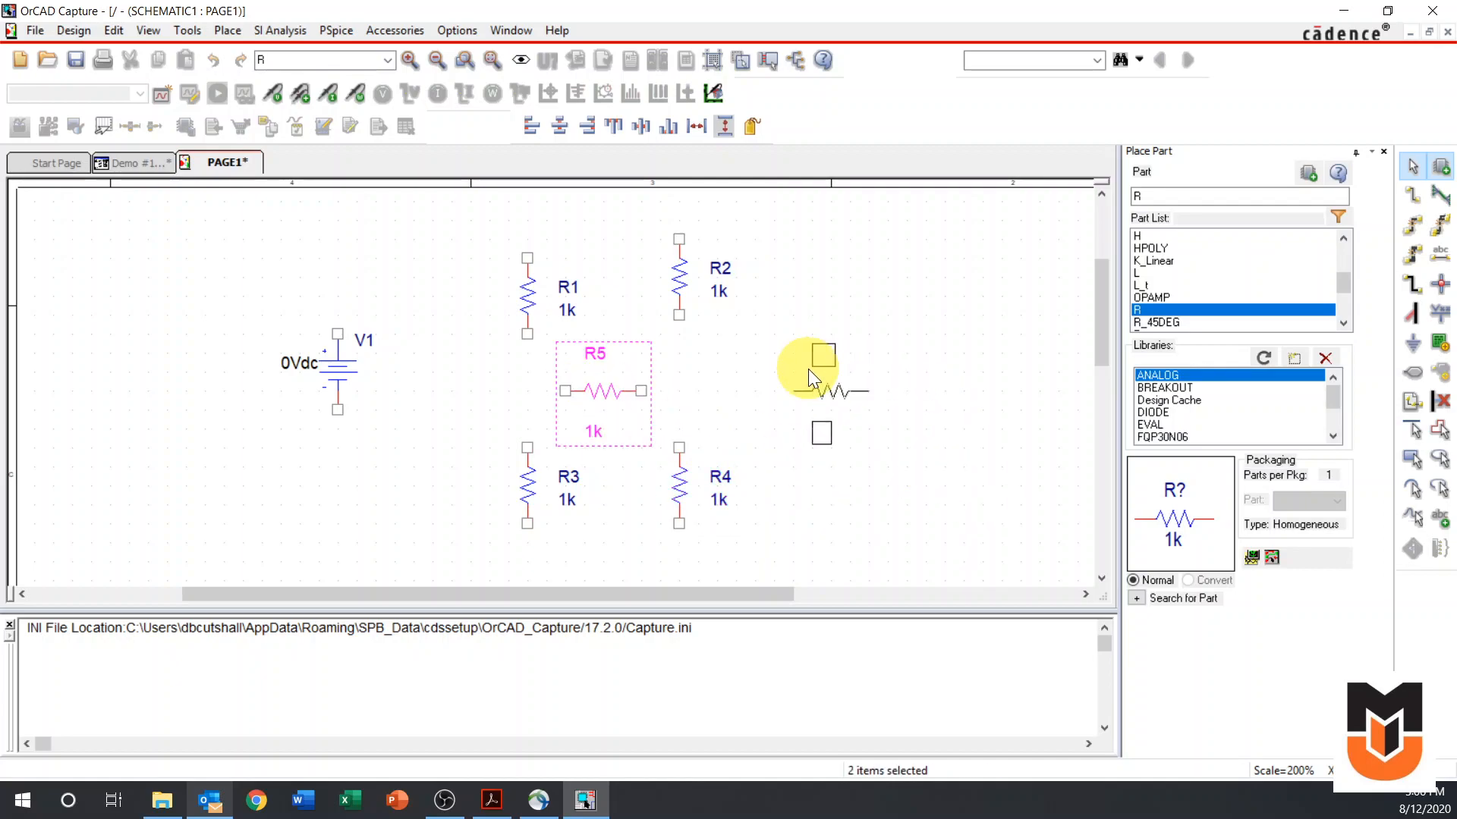
pyautogui.press('Escape')
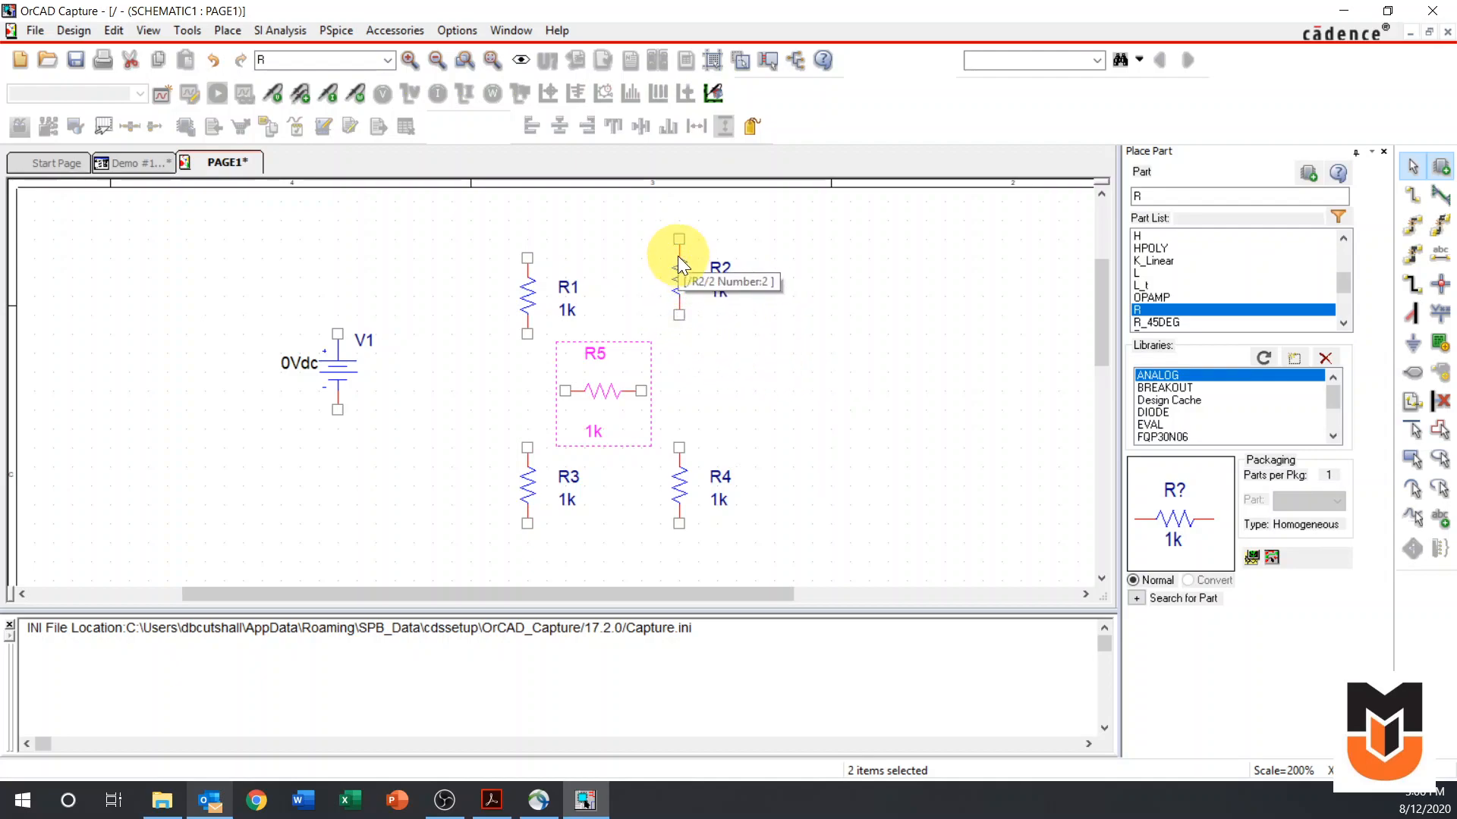
# Move R2 down level with R1, and reposition R5's reference and value labels side by side above its symbol.
pyautogui.click(680, 280)
pyautogui.moveTo(680, 280); pyautogui.dragTo(684, 308)
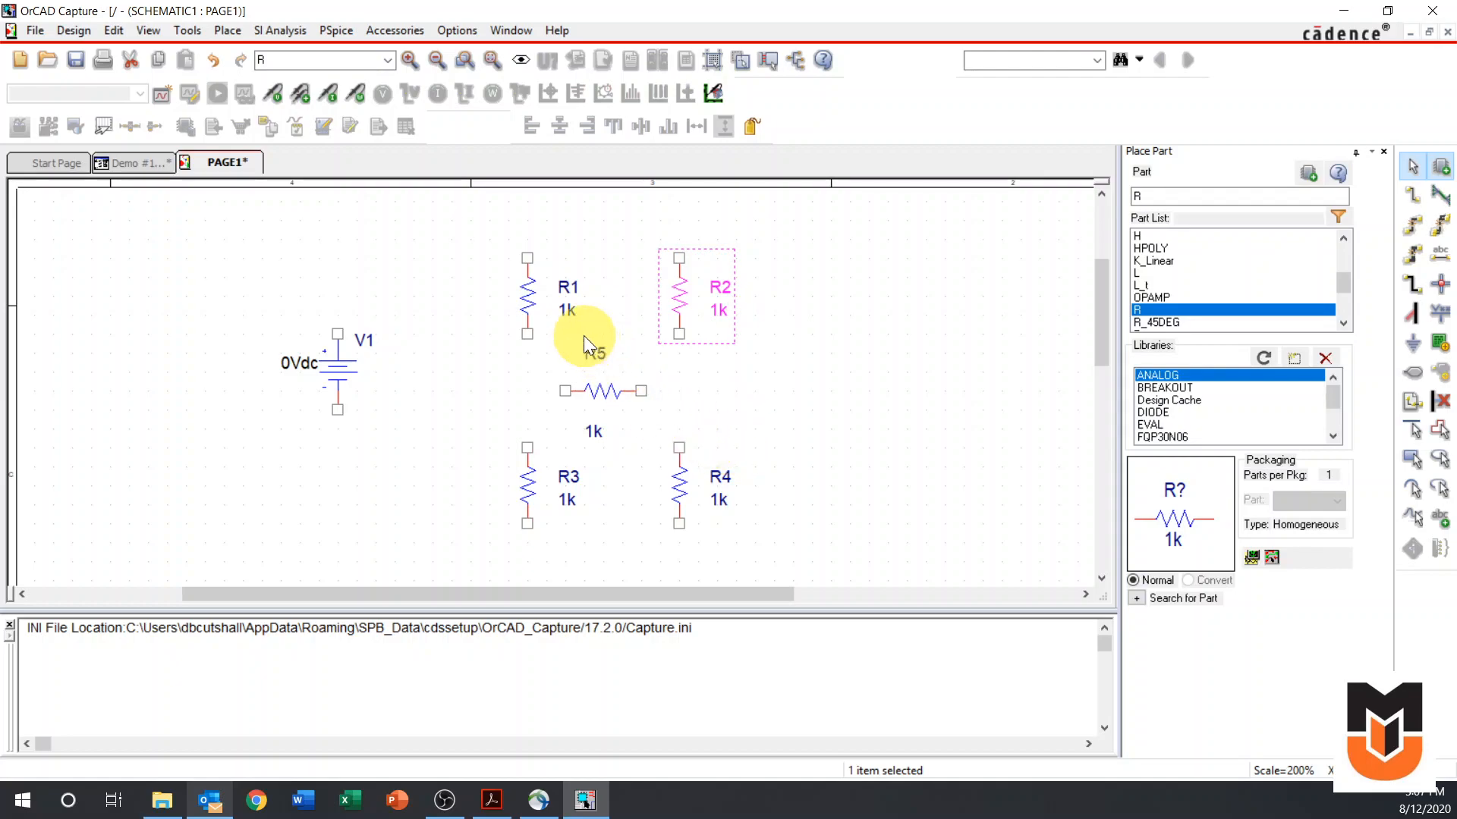
pyautogui.click(597, 353)
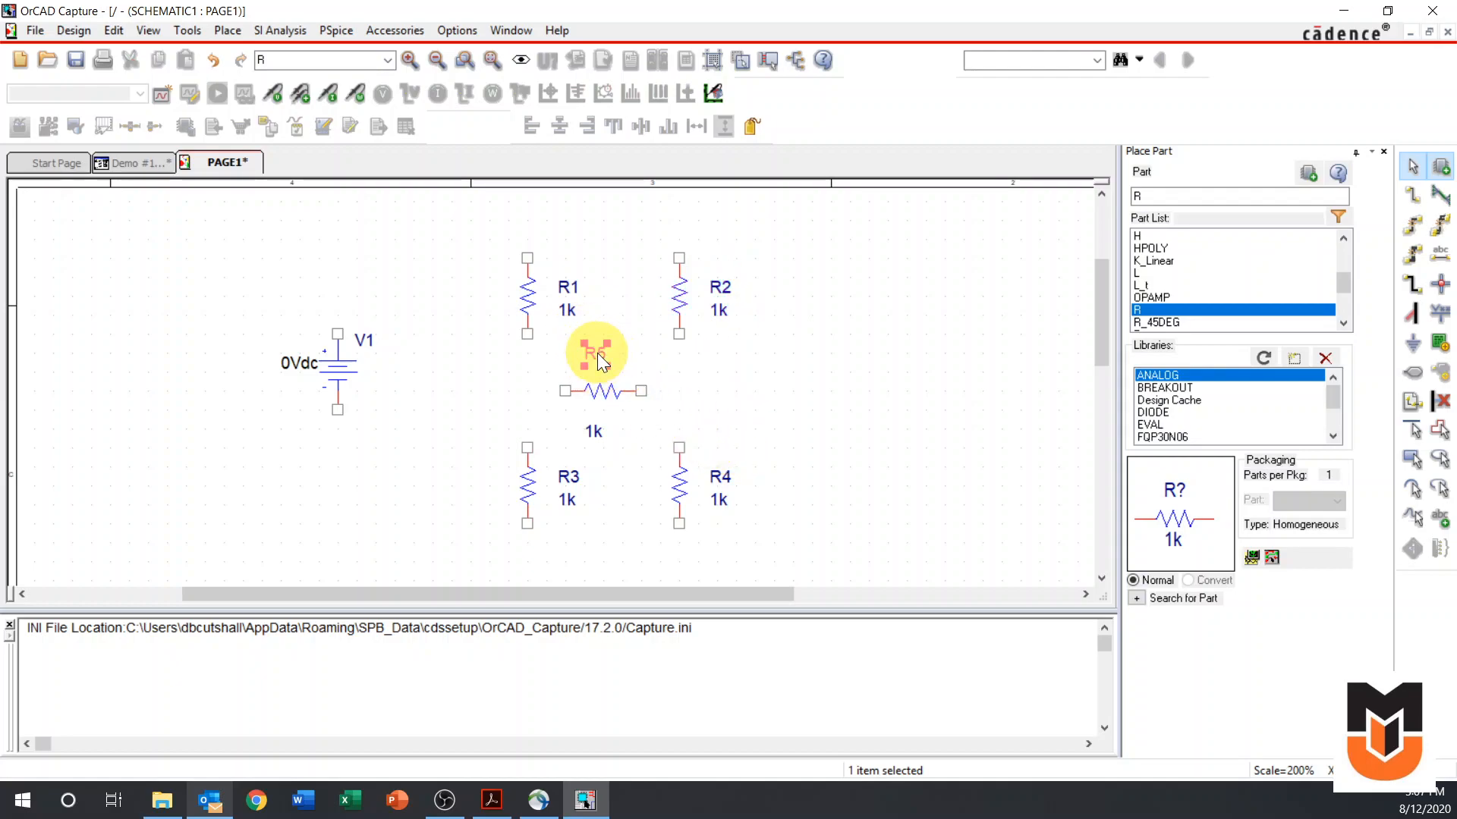
pyautogui.moveTo(587, 367); pyautogui.dragTo(590, 352)
pyautogui.click(595, 435)
pyautogui.moveTo(593, 434); pyautogui.dragTo(613, 366)
pyautogui.click(754, 389)
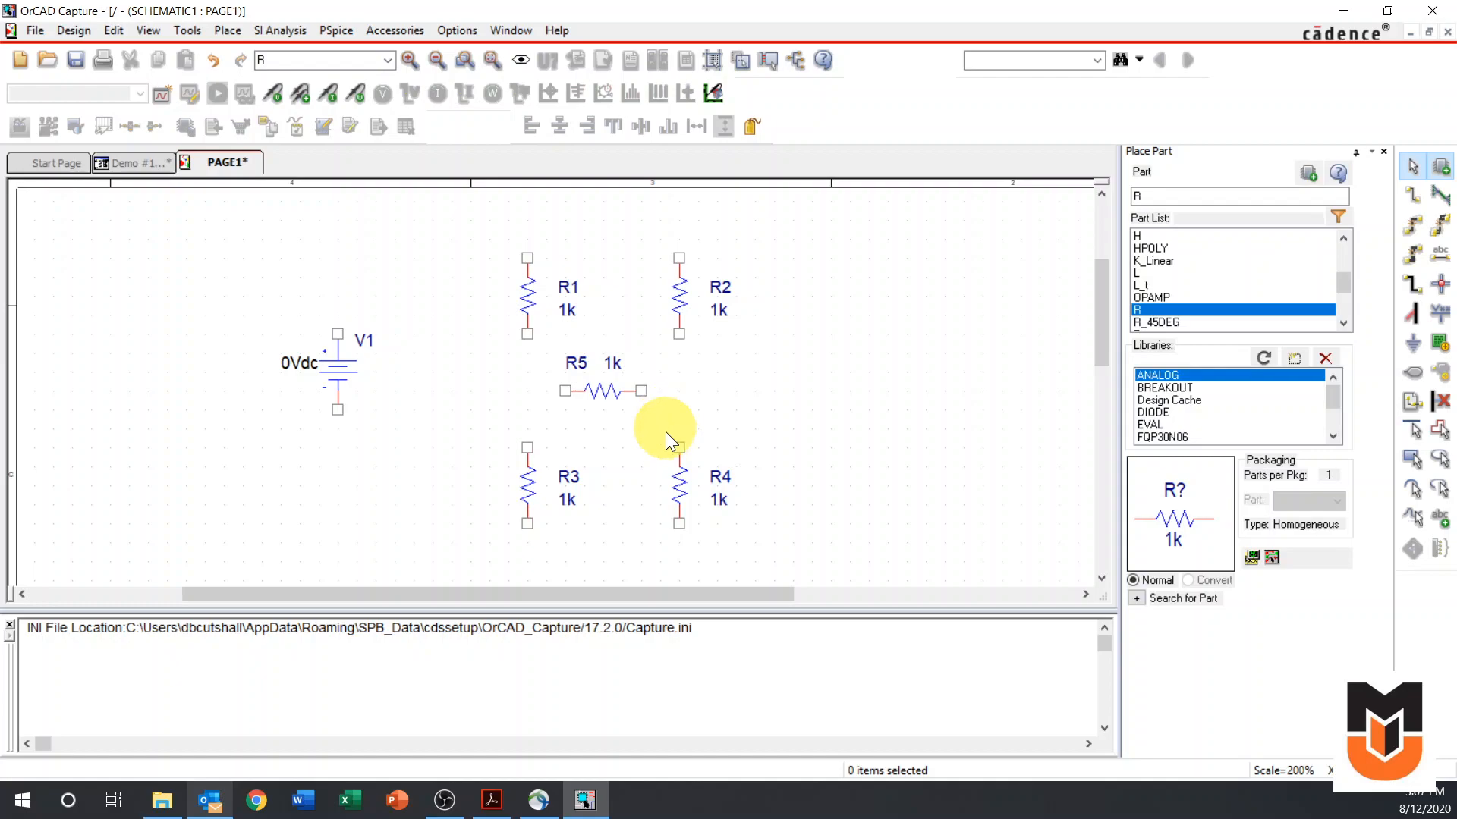
# Set the DC value of voltage source V1 to 50.
pyautogui.doubleClick(297, 365)
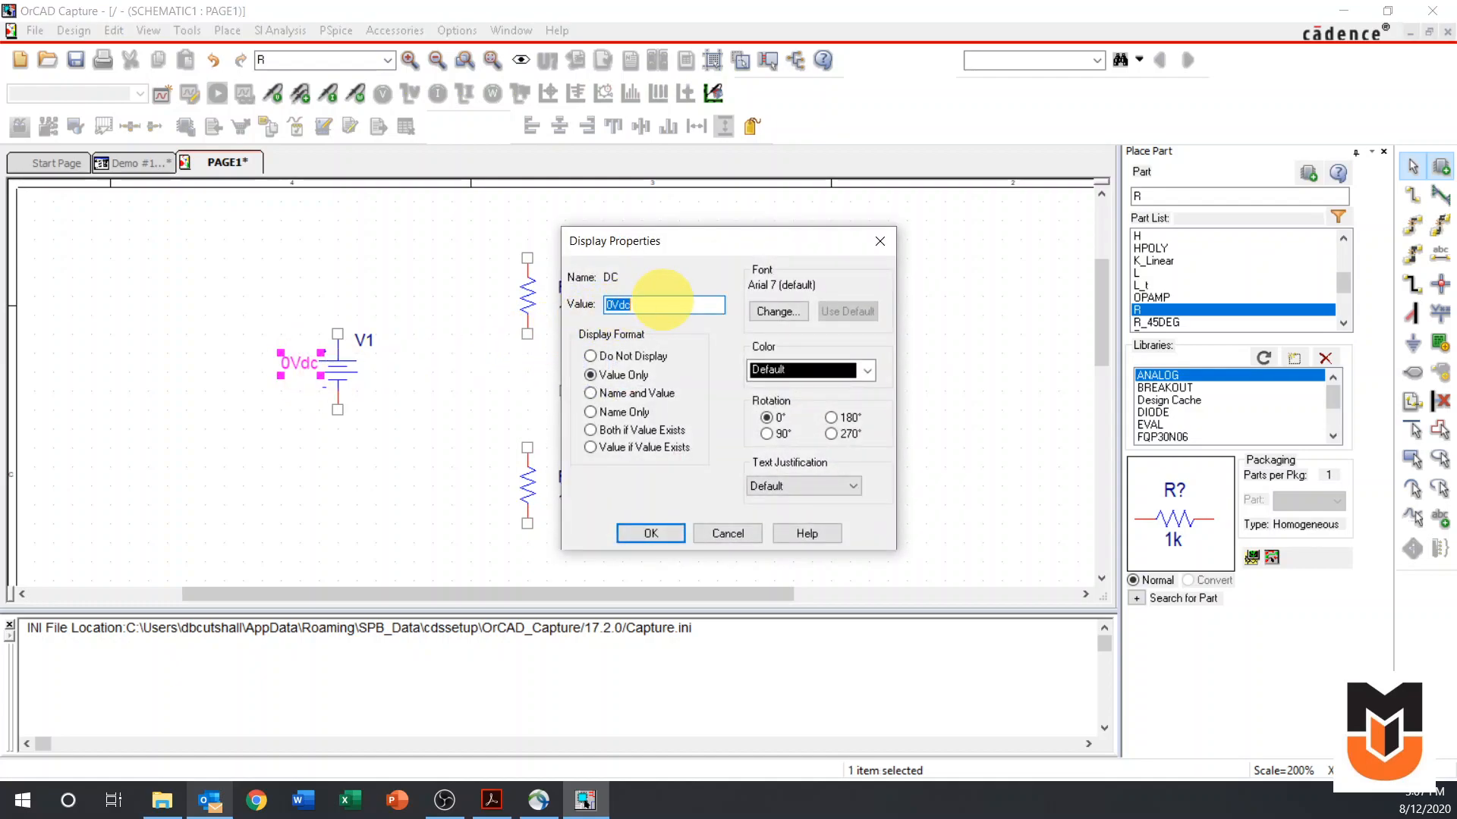
pyautogui.write('50')
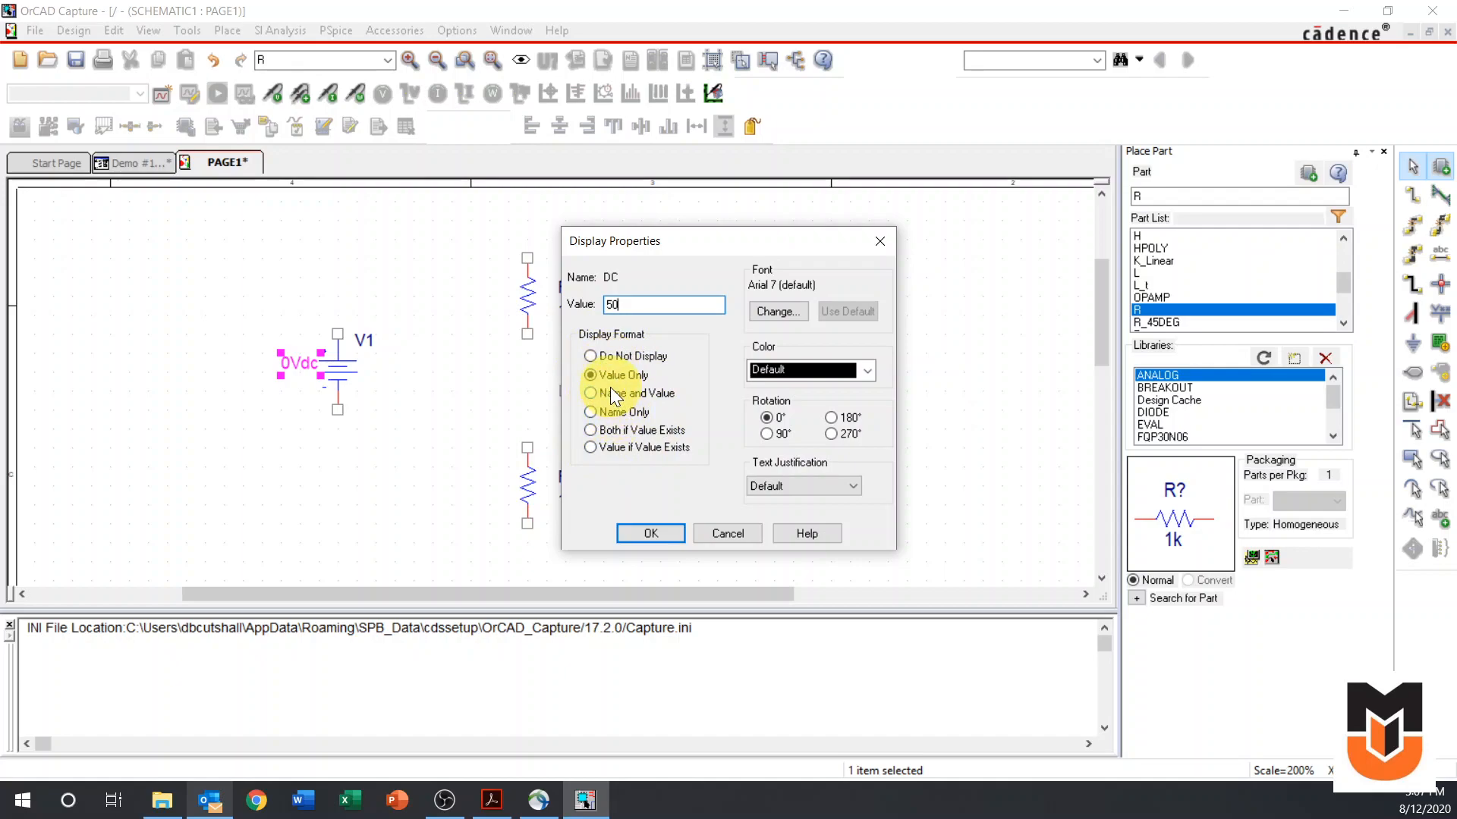
pyautogui.click(645, 534)
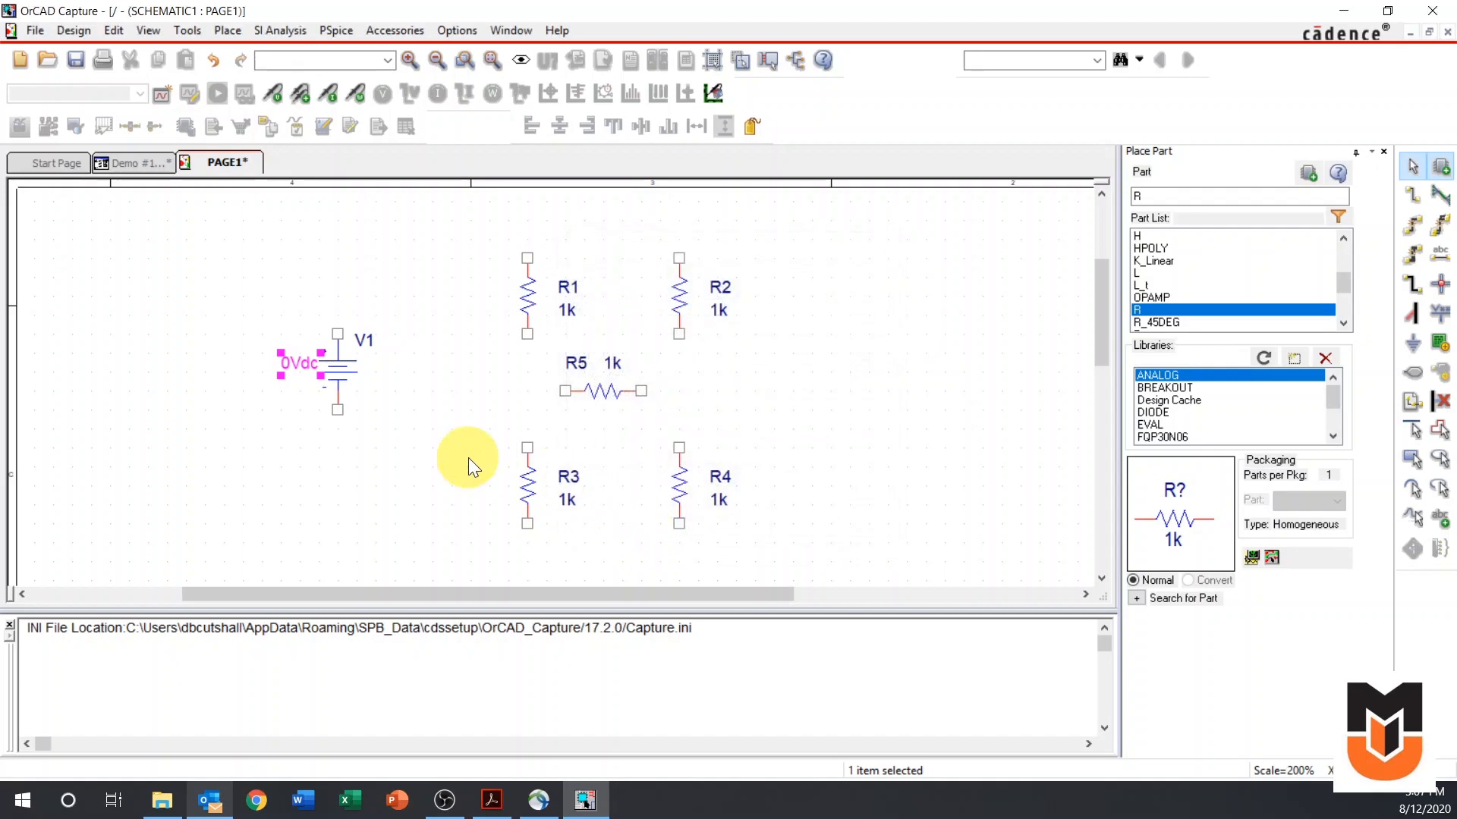
# Rename the part reference of the DC voltage source to Vs.
pyautogui.doubleClick(363, 344)
pyautogui.click(649, 303)
pyautogui.press('BackSpace')
pyautogui.write('s')
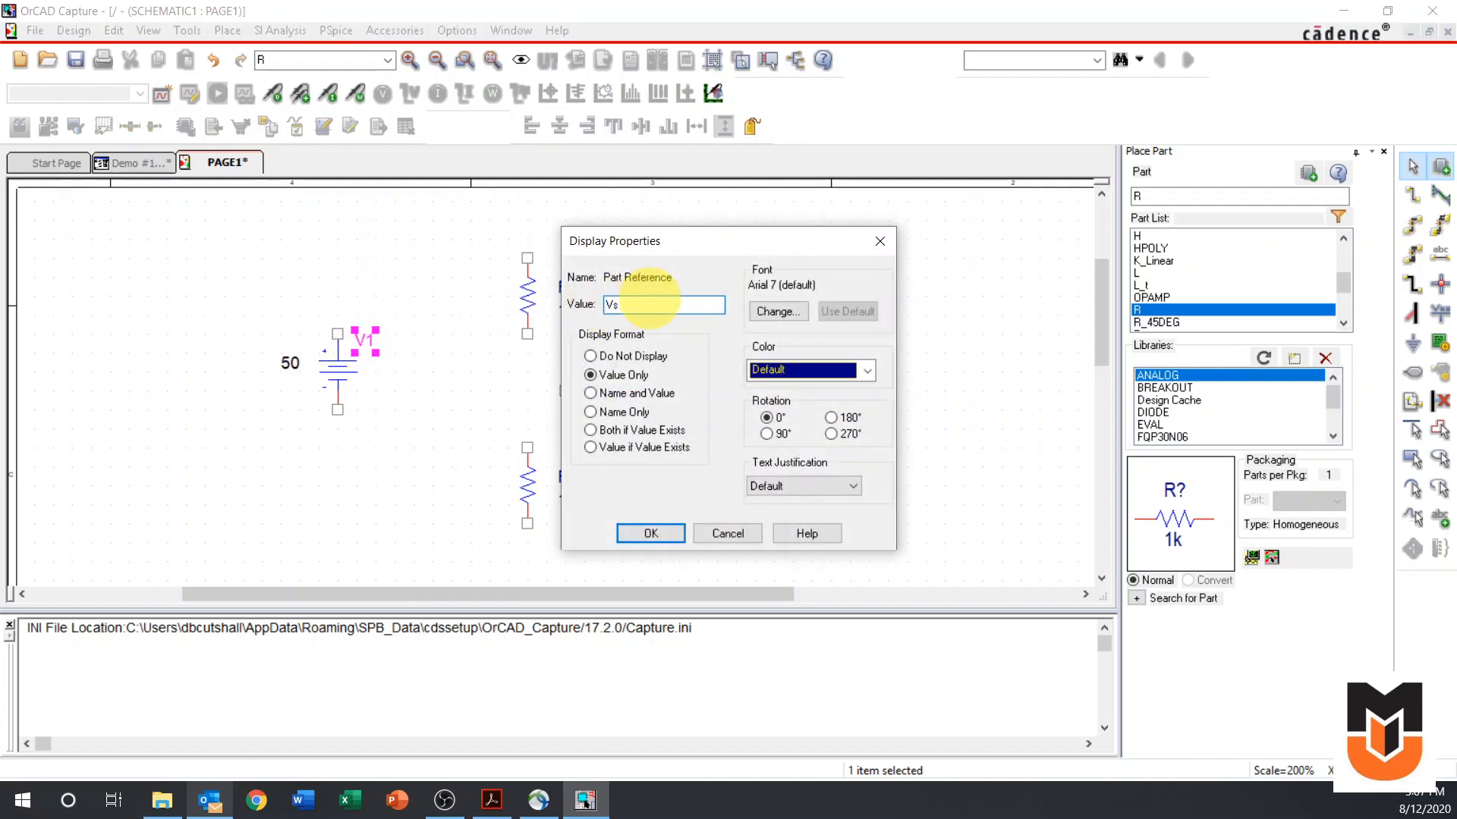
pyautogui.press('Return')
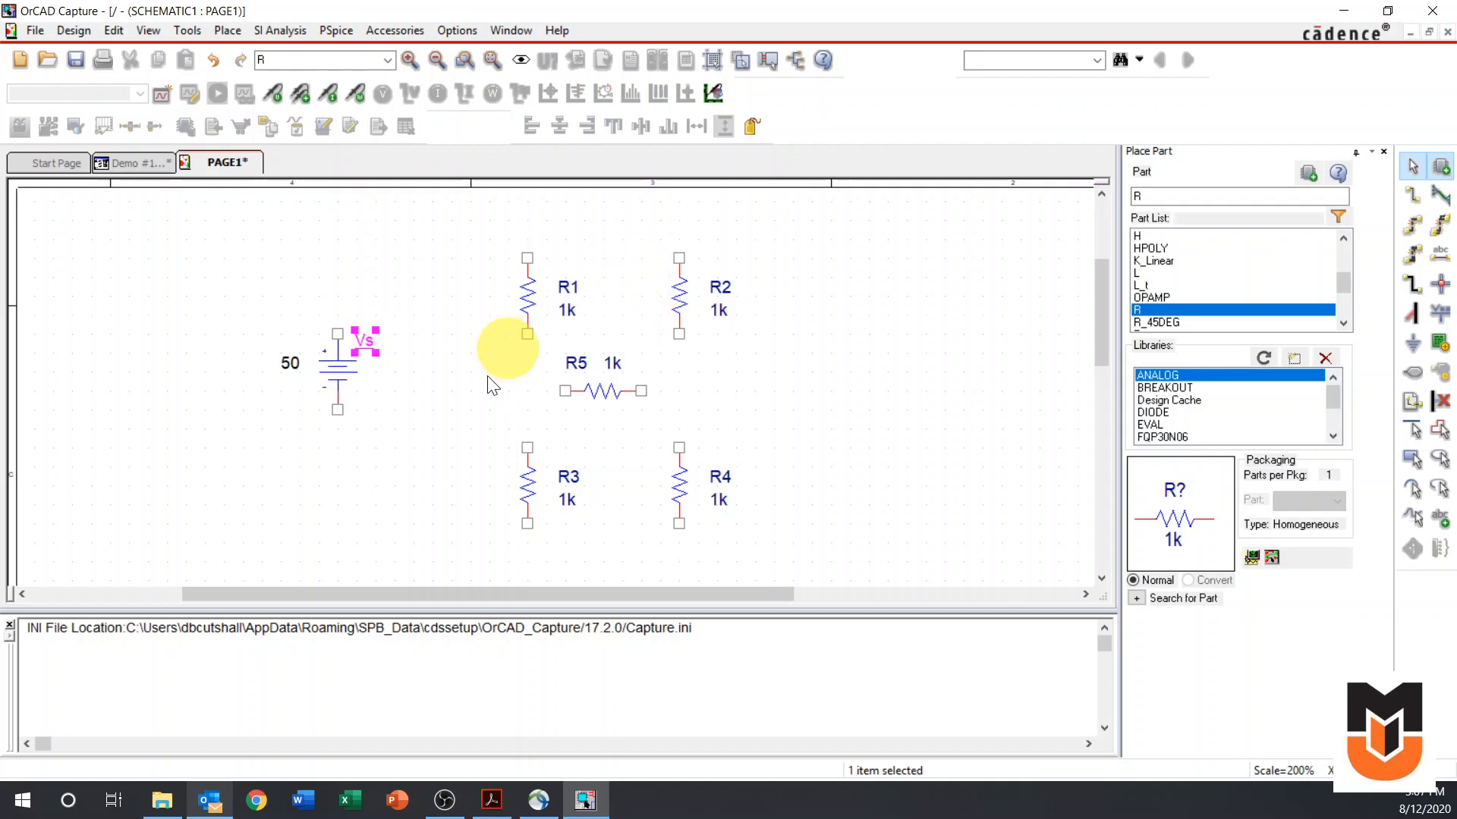
pyautogui.click(464, 393)
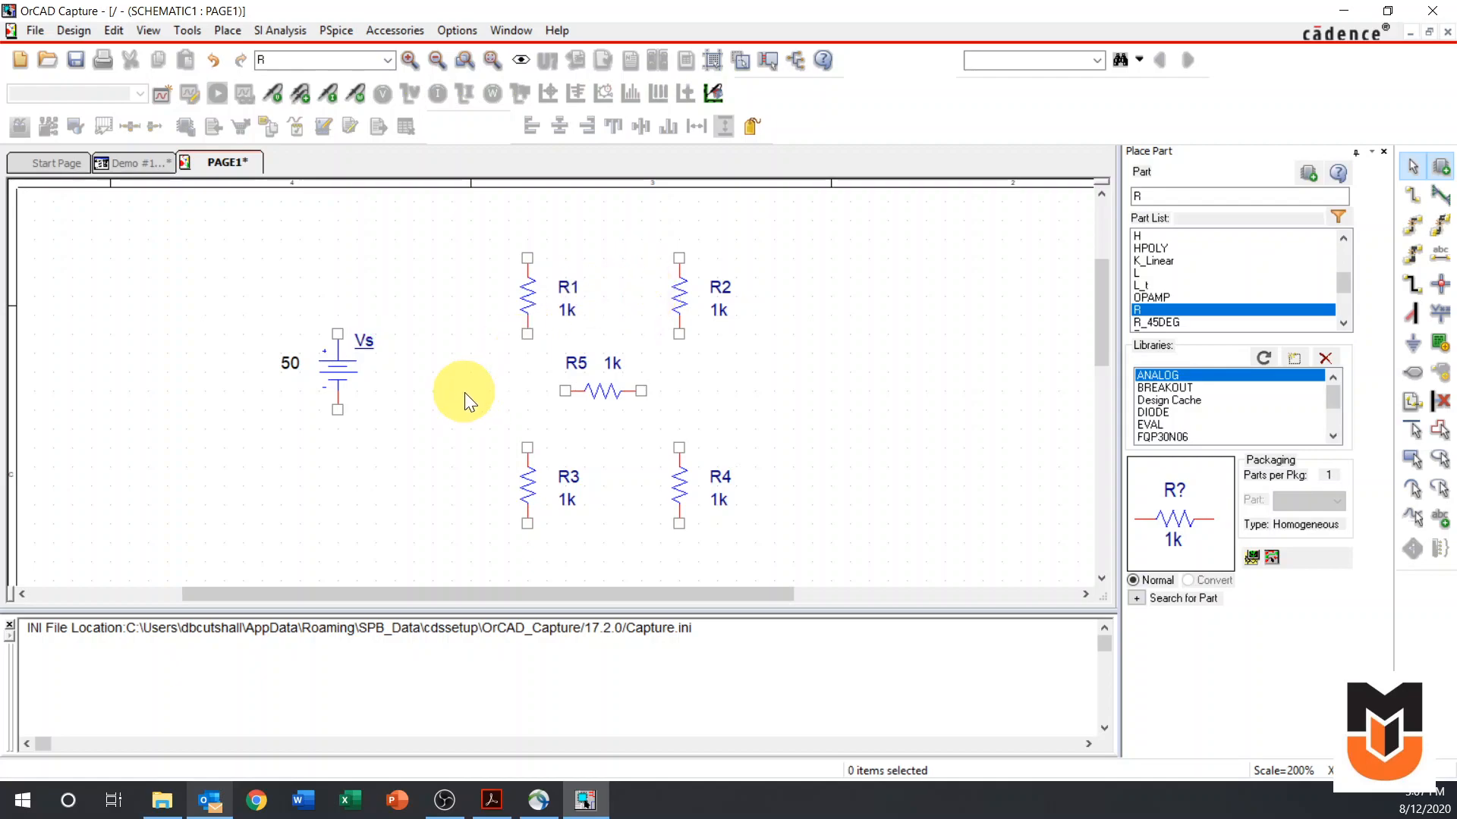
# Change the DC voltage source's part reference back to V1.
pyautogui.doubleClick(367, 343)
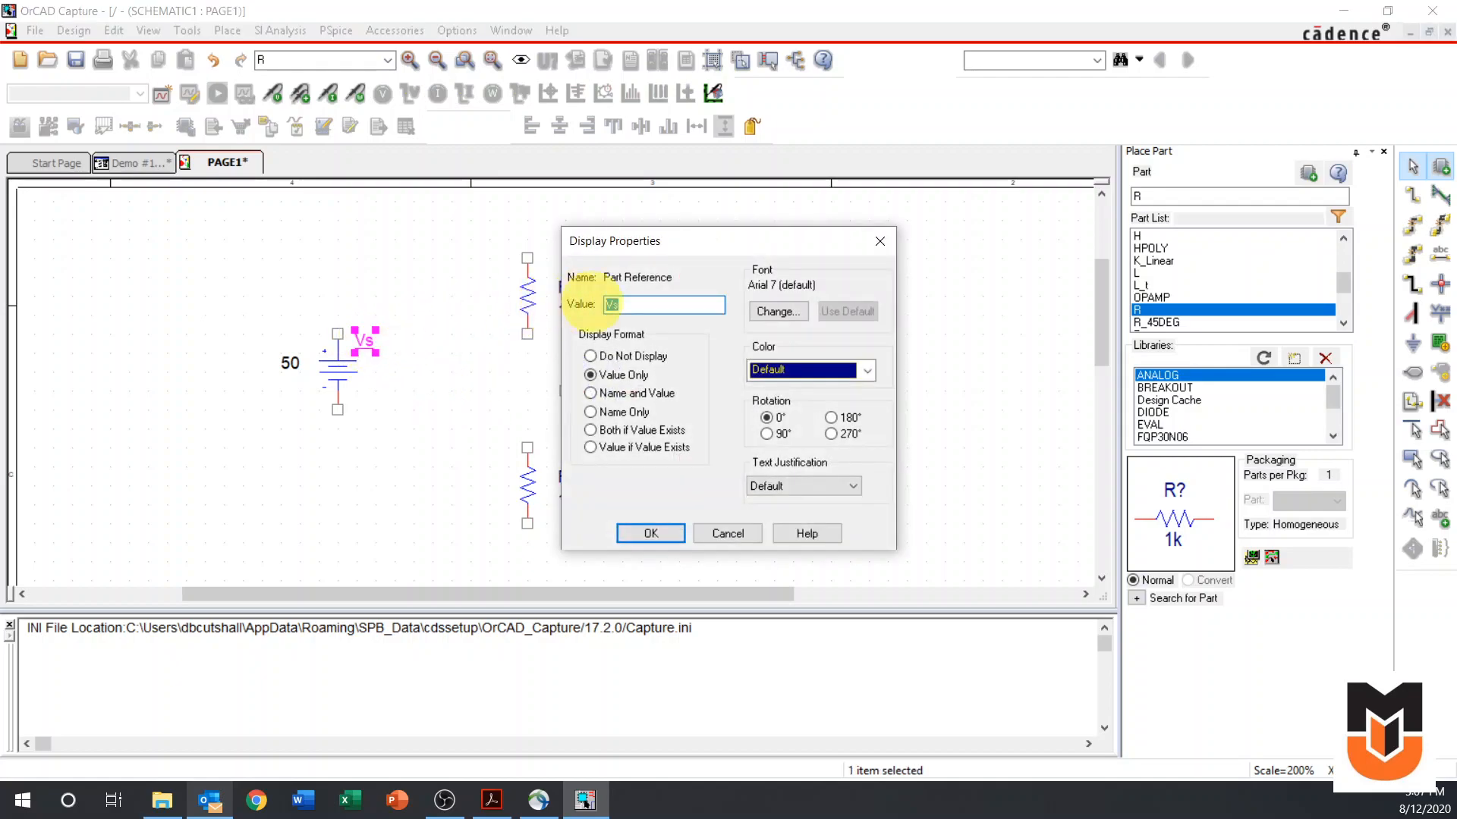
pyautogui.press('BackSpace')
pyautogui.write('1')
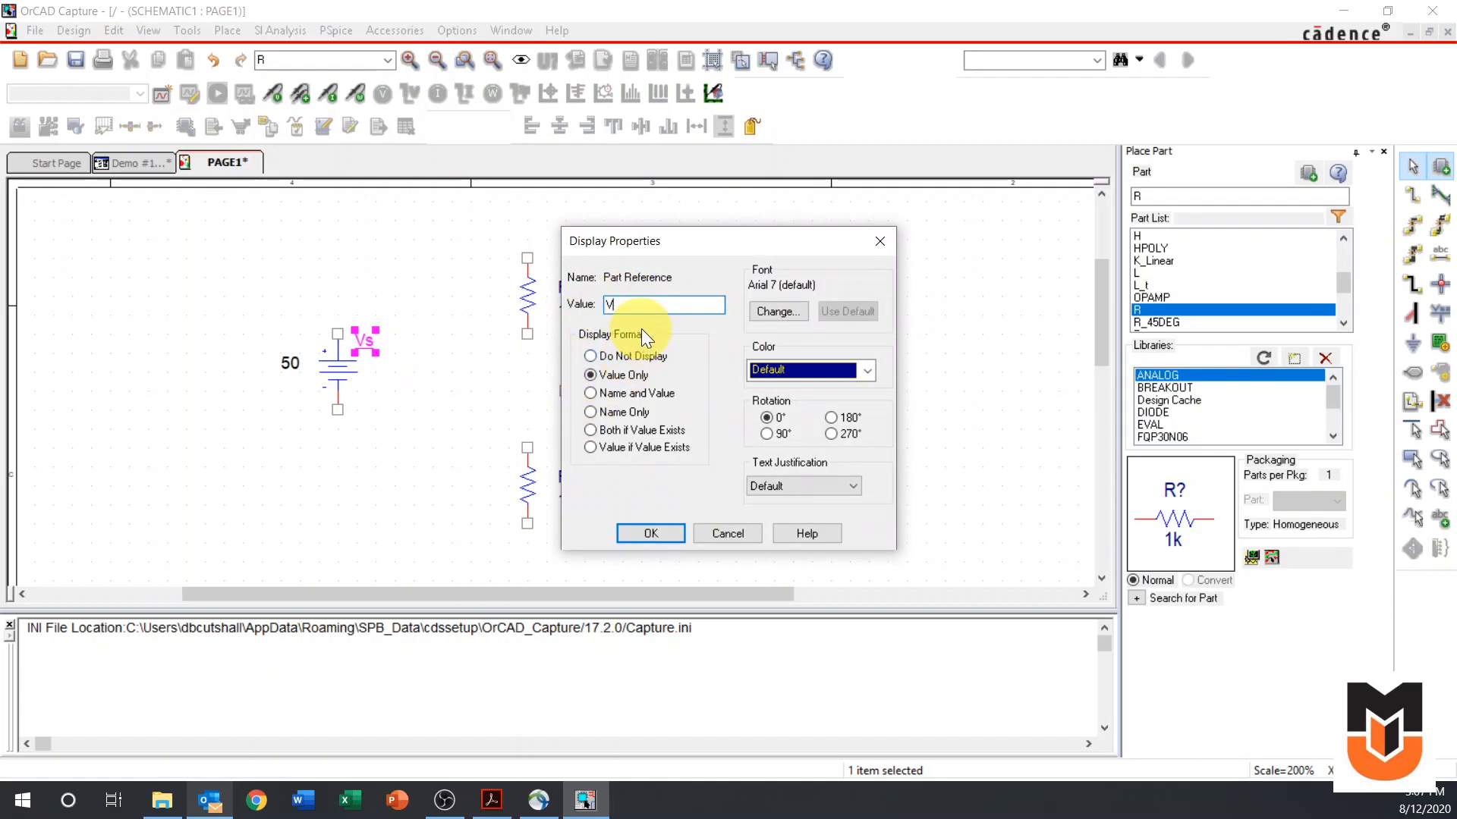
pyautogui.press('Return')
pyautogui.click(448, 505)
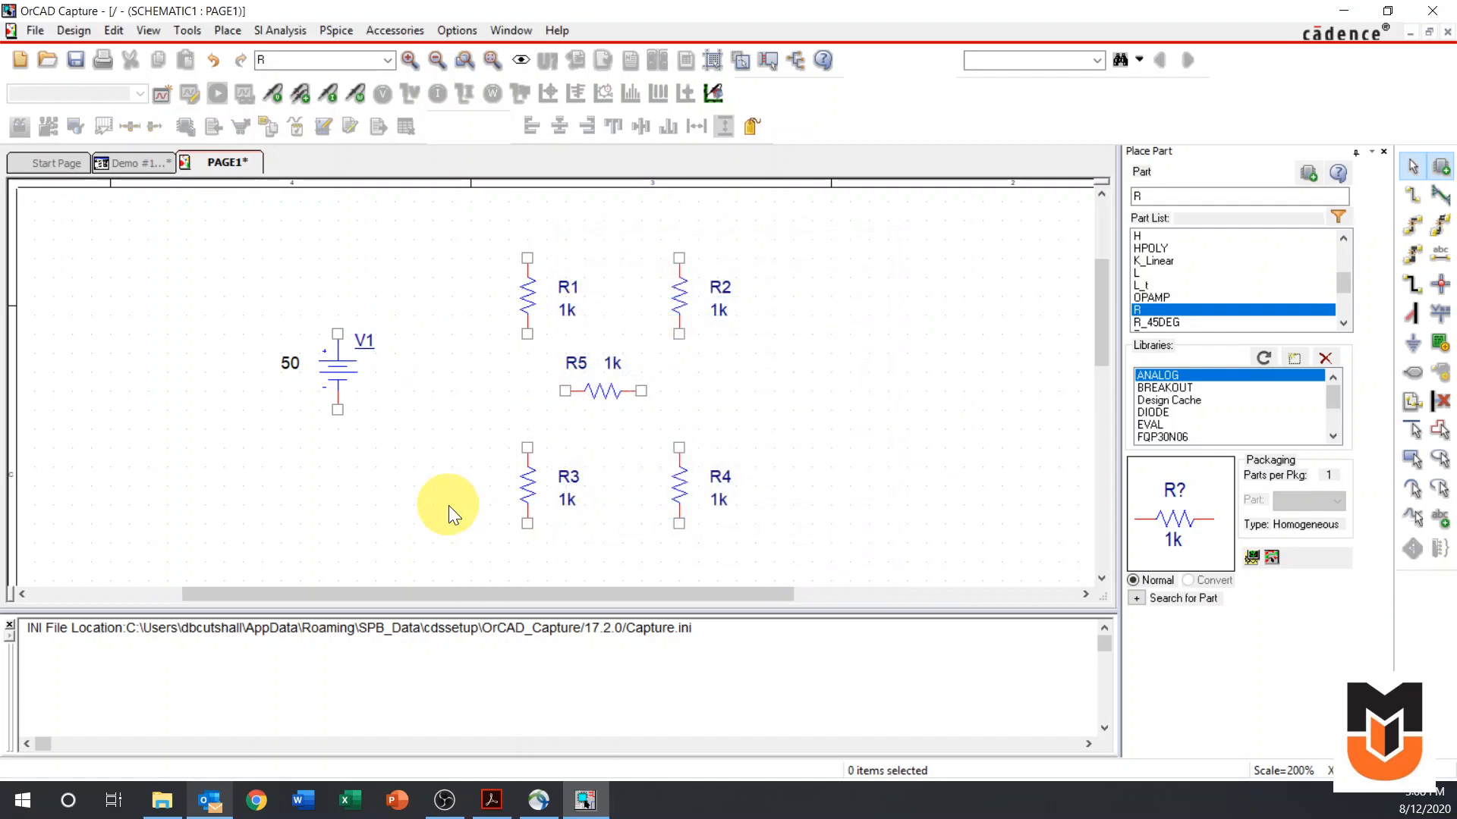
# Set the value of resistor R1 to 12.
pyautogui.doubleClick(566, 311)
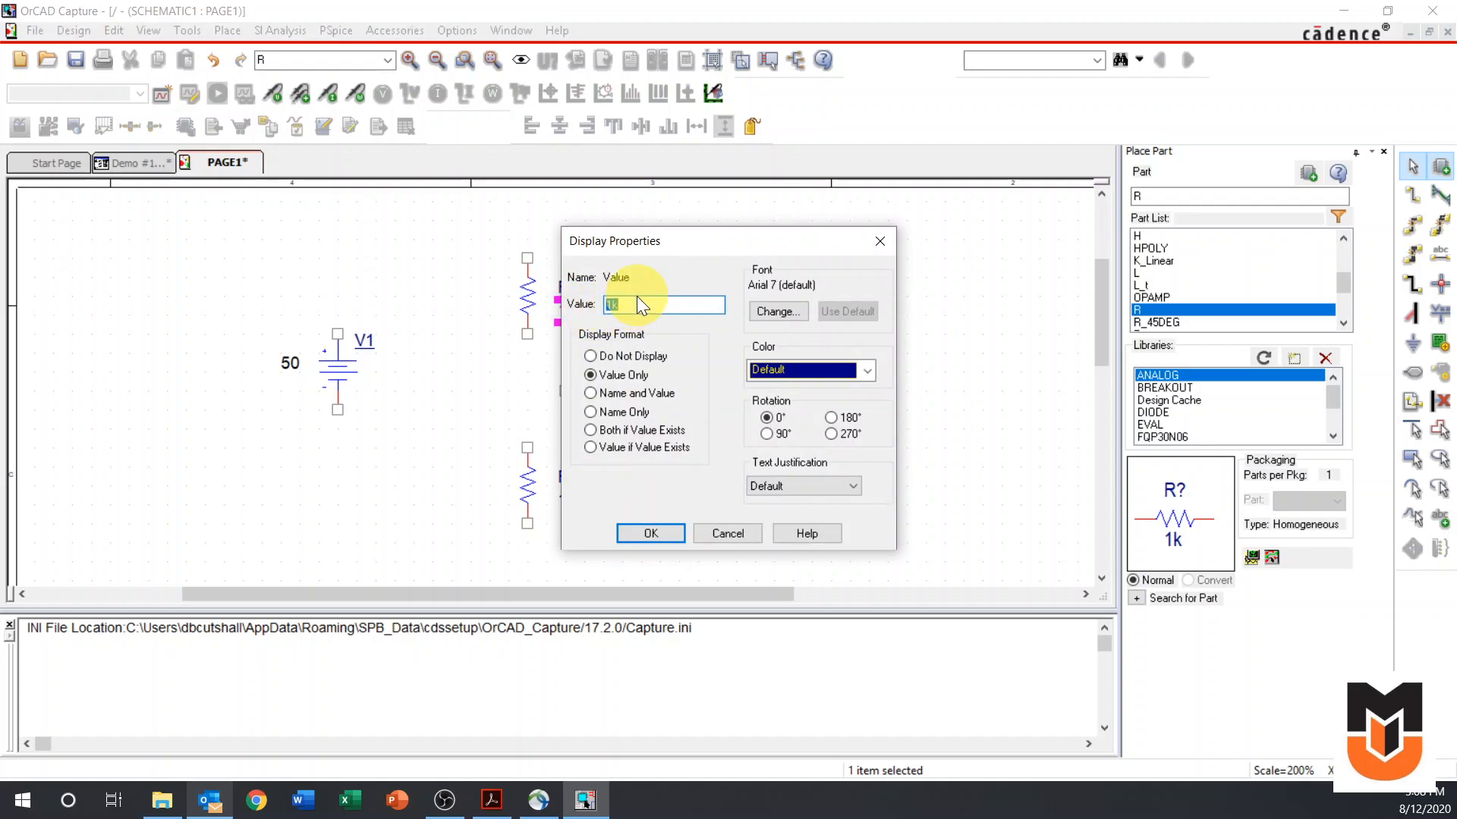
pyautogui.write('12')
pyautogui.press('Return')
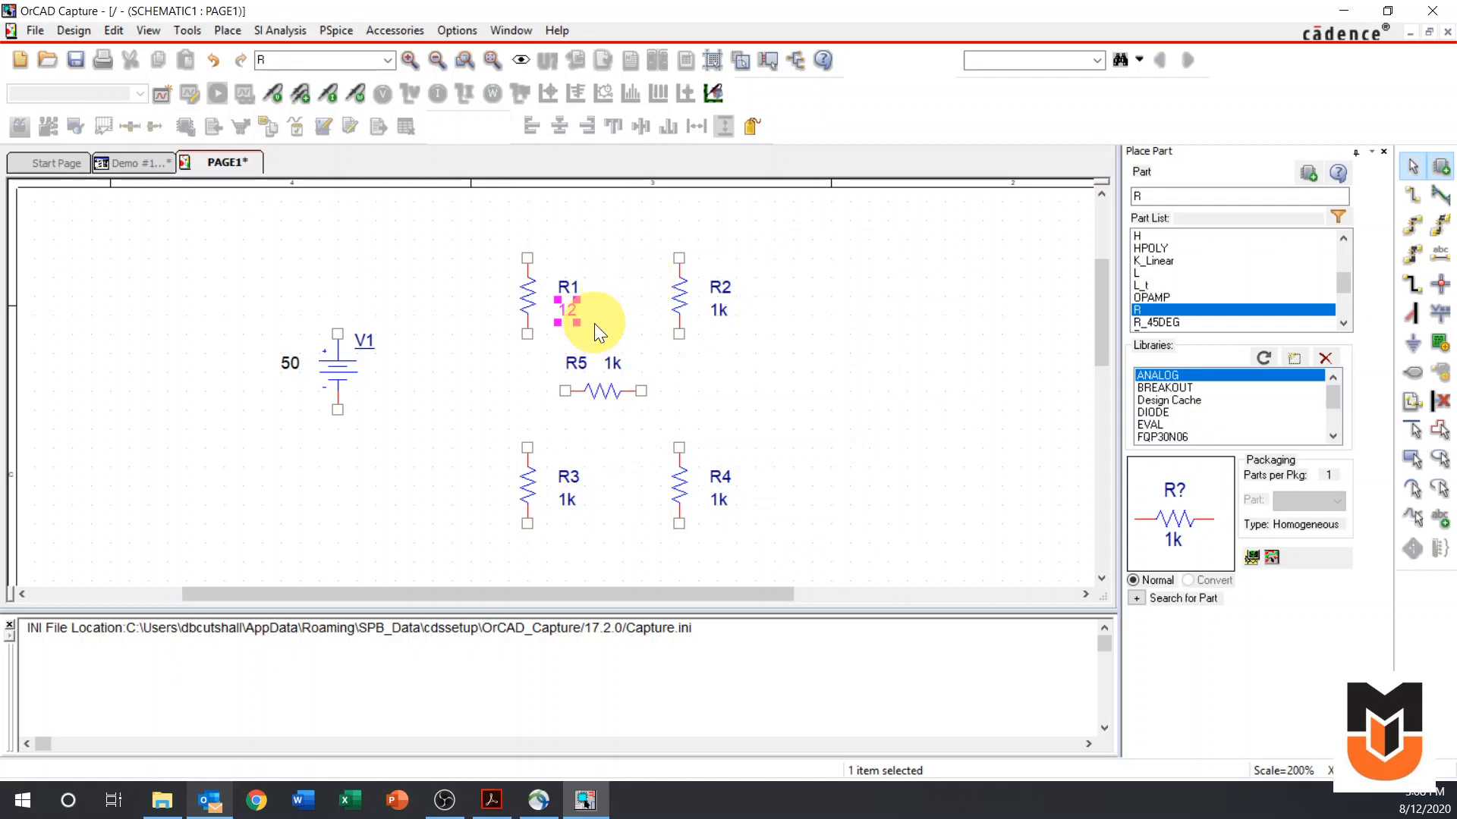
pyautogui.click(616, 324)
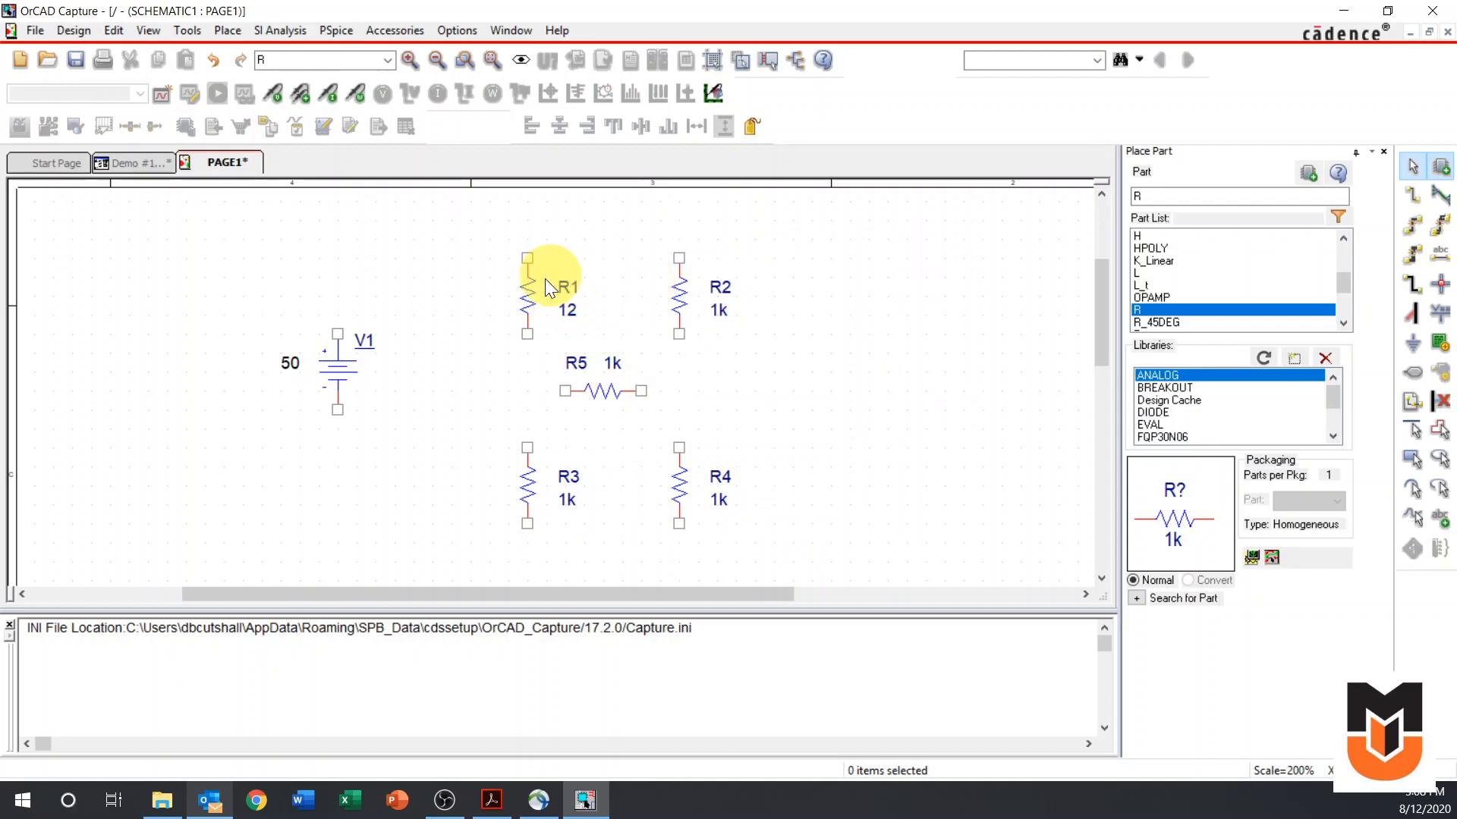
# Set the value of resistor R2 to 4 and return to the schematic page.
pyautogui.click(681, 298)
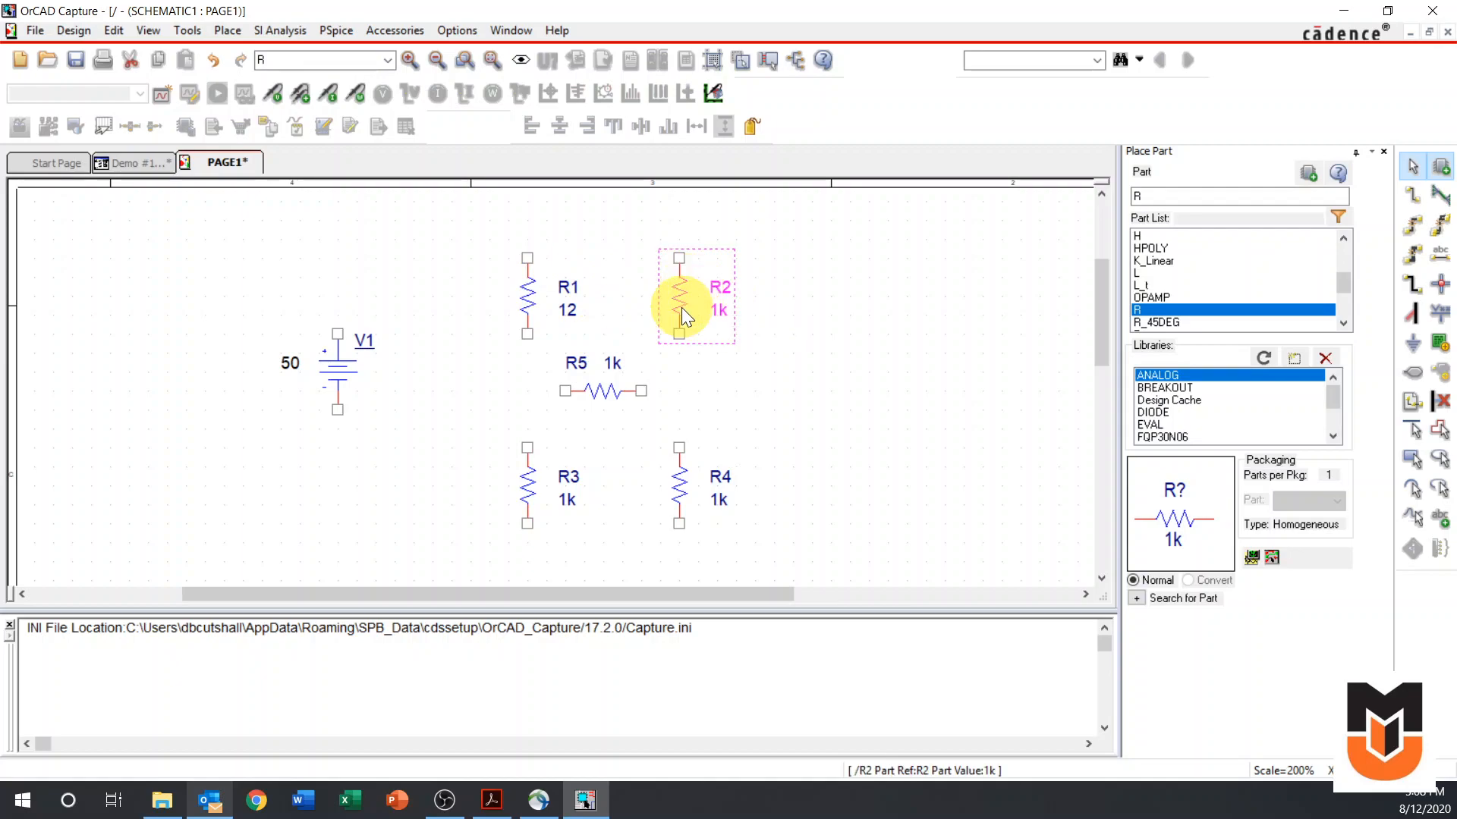
pyautogui.rightClick(681, 307)
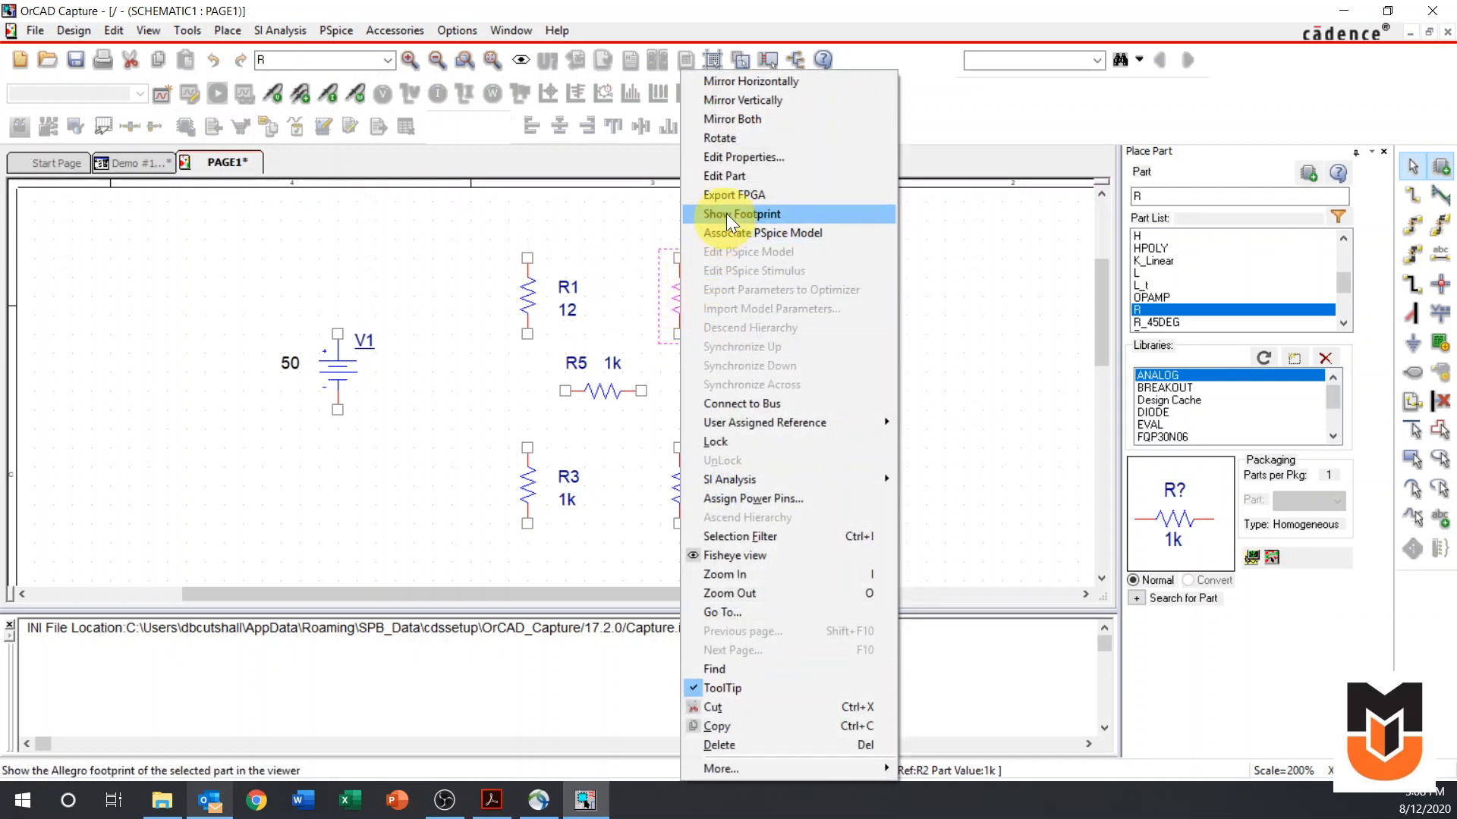
pyautogui.click(738, 157)
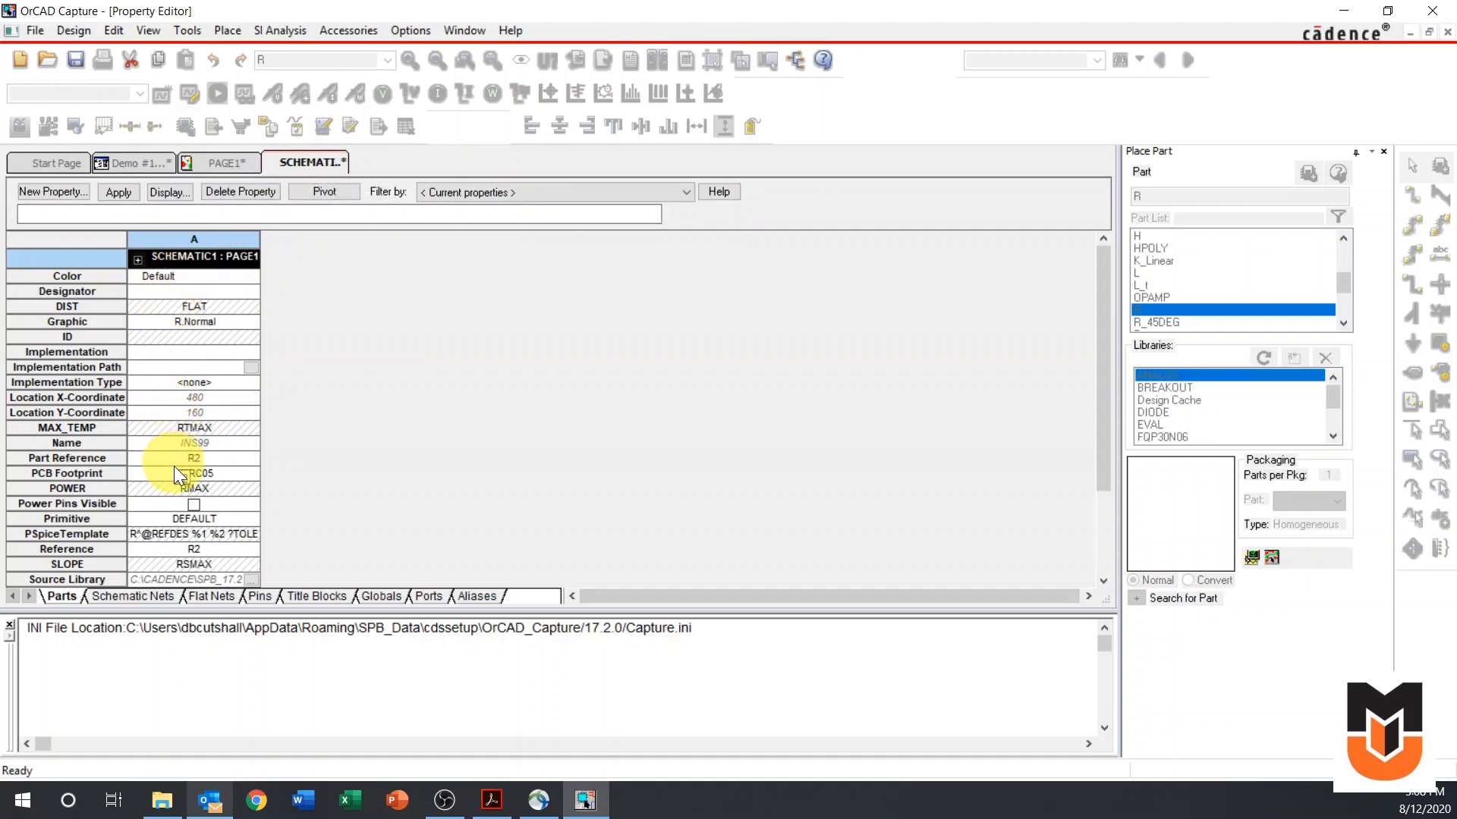
pyautogui.scroll(-2, 175, 480)
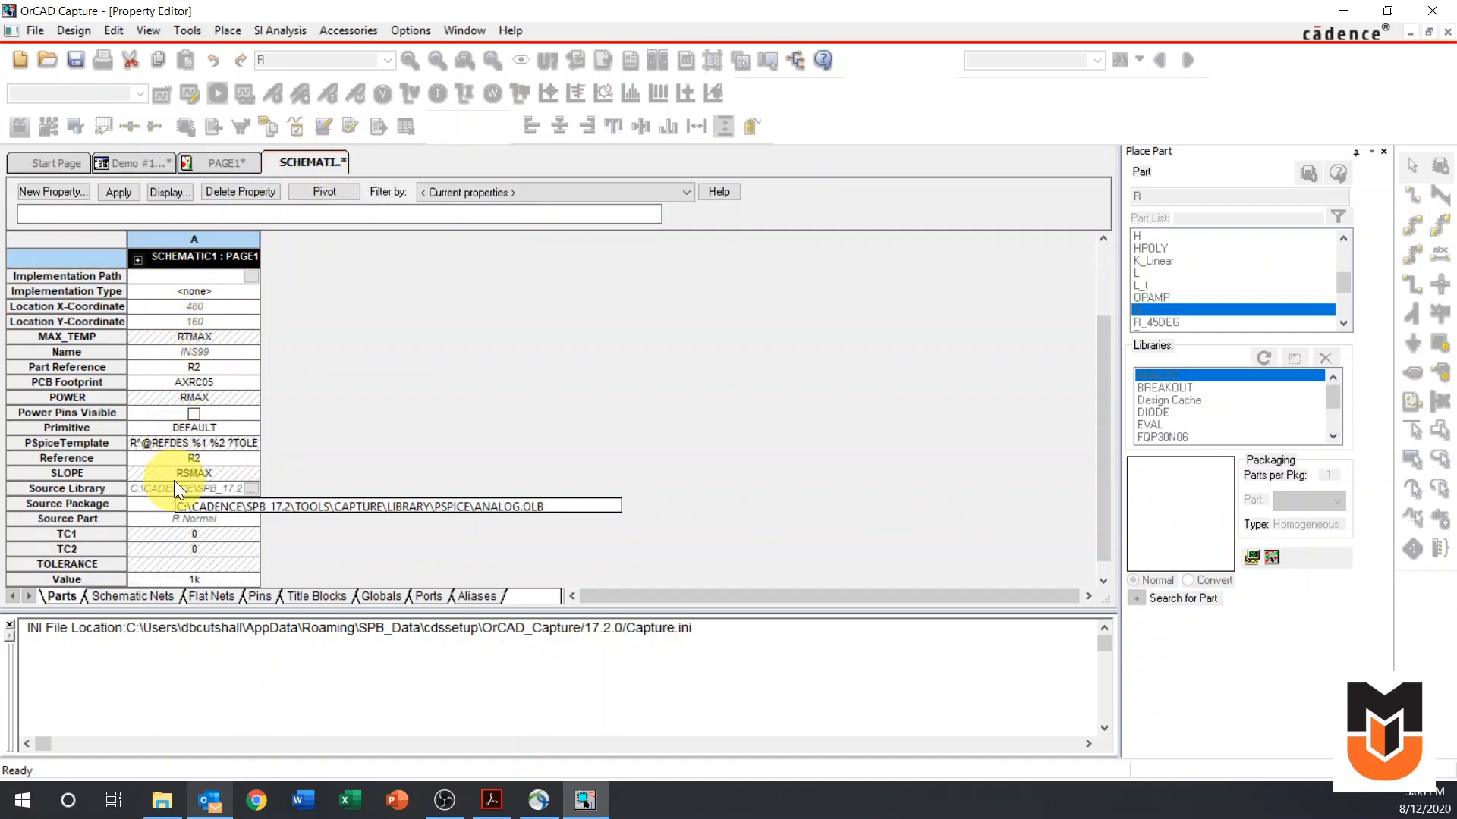
pyautogui.scroll(-1, 174, 481)
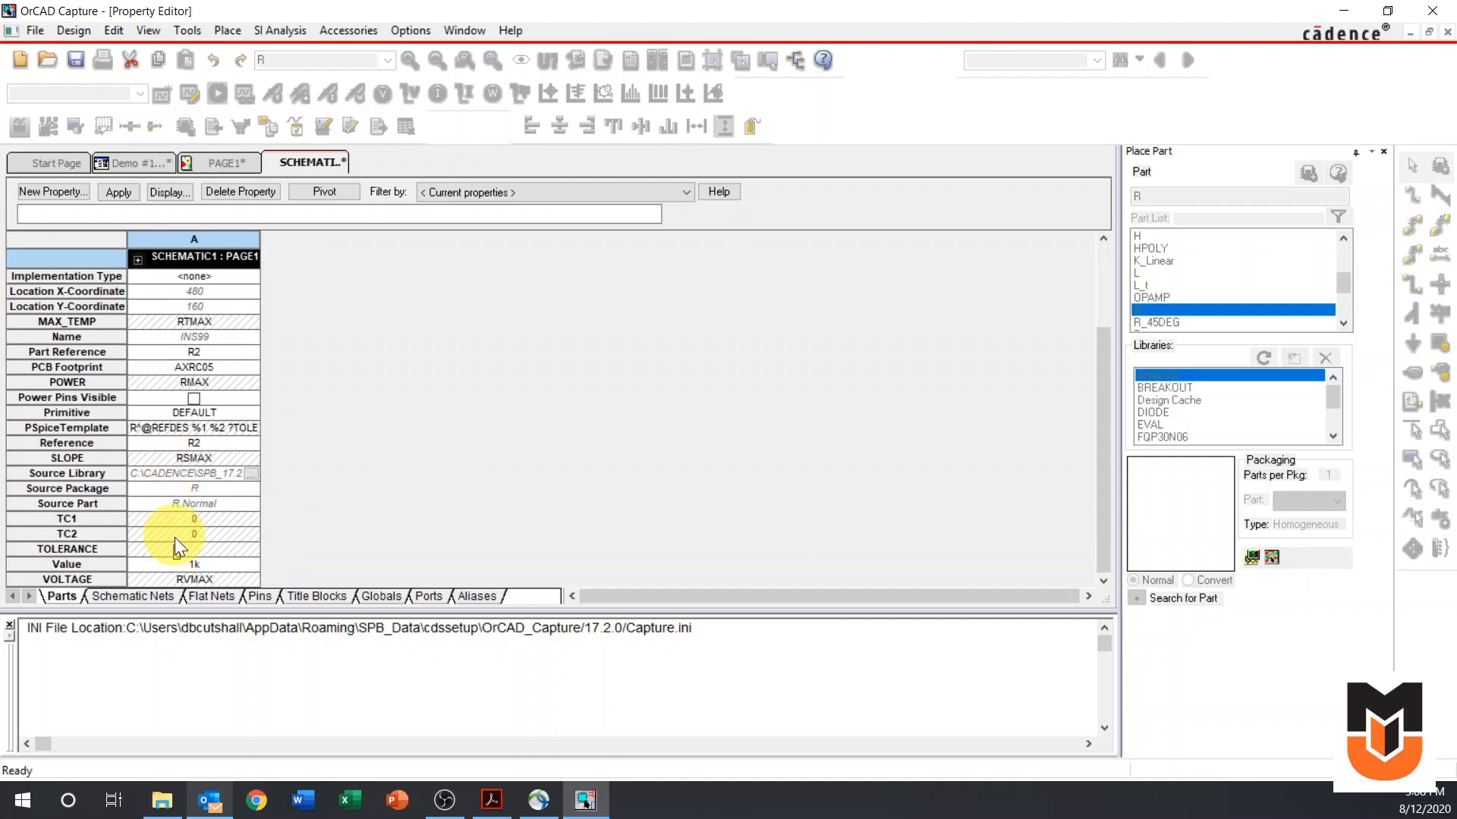
pyautogui.click(199, 565)
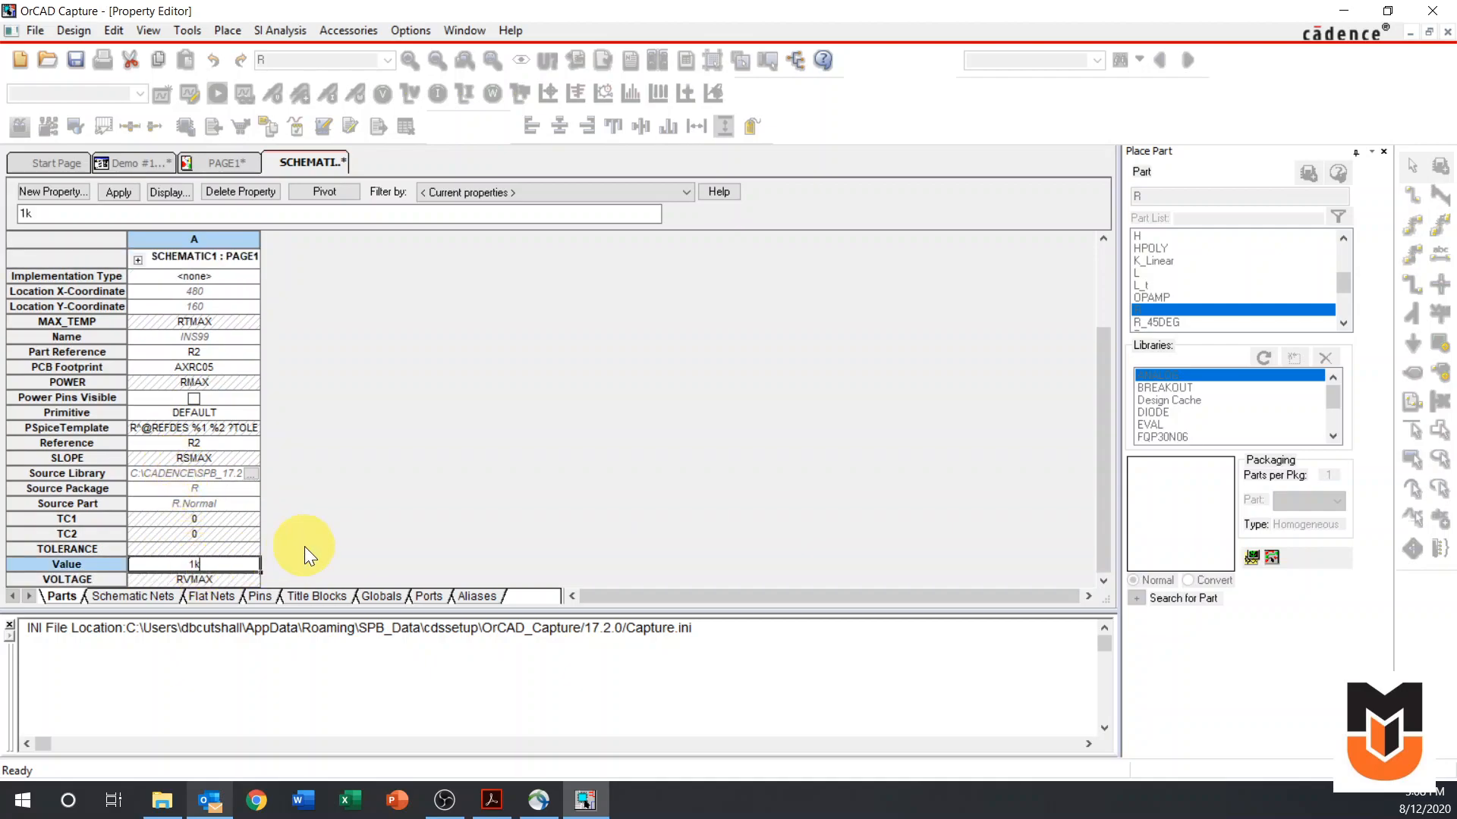
pyautogui.write('1')
pyautogui.write('4')
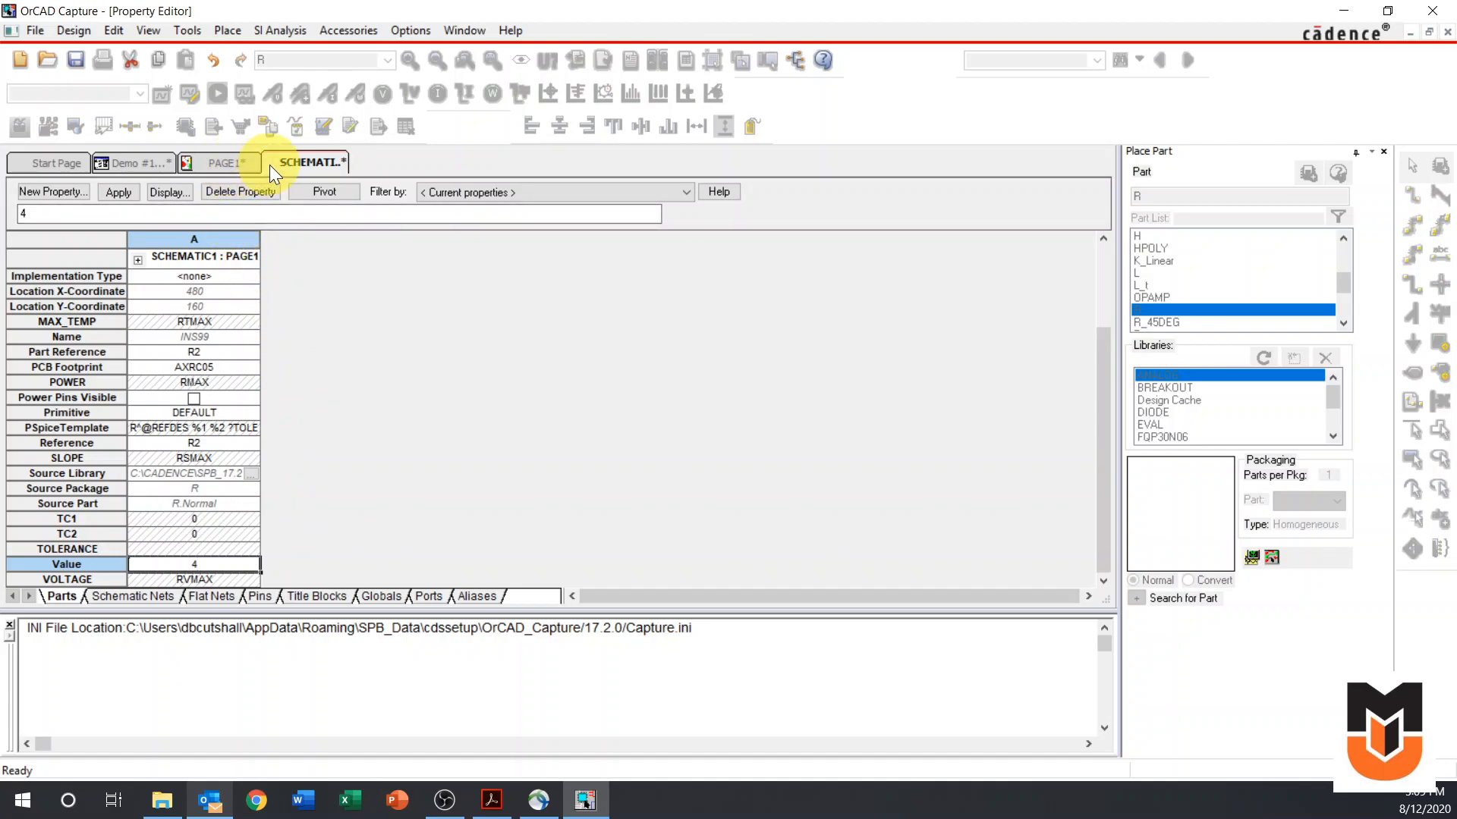
pyautogui.click(211, 164)
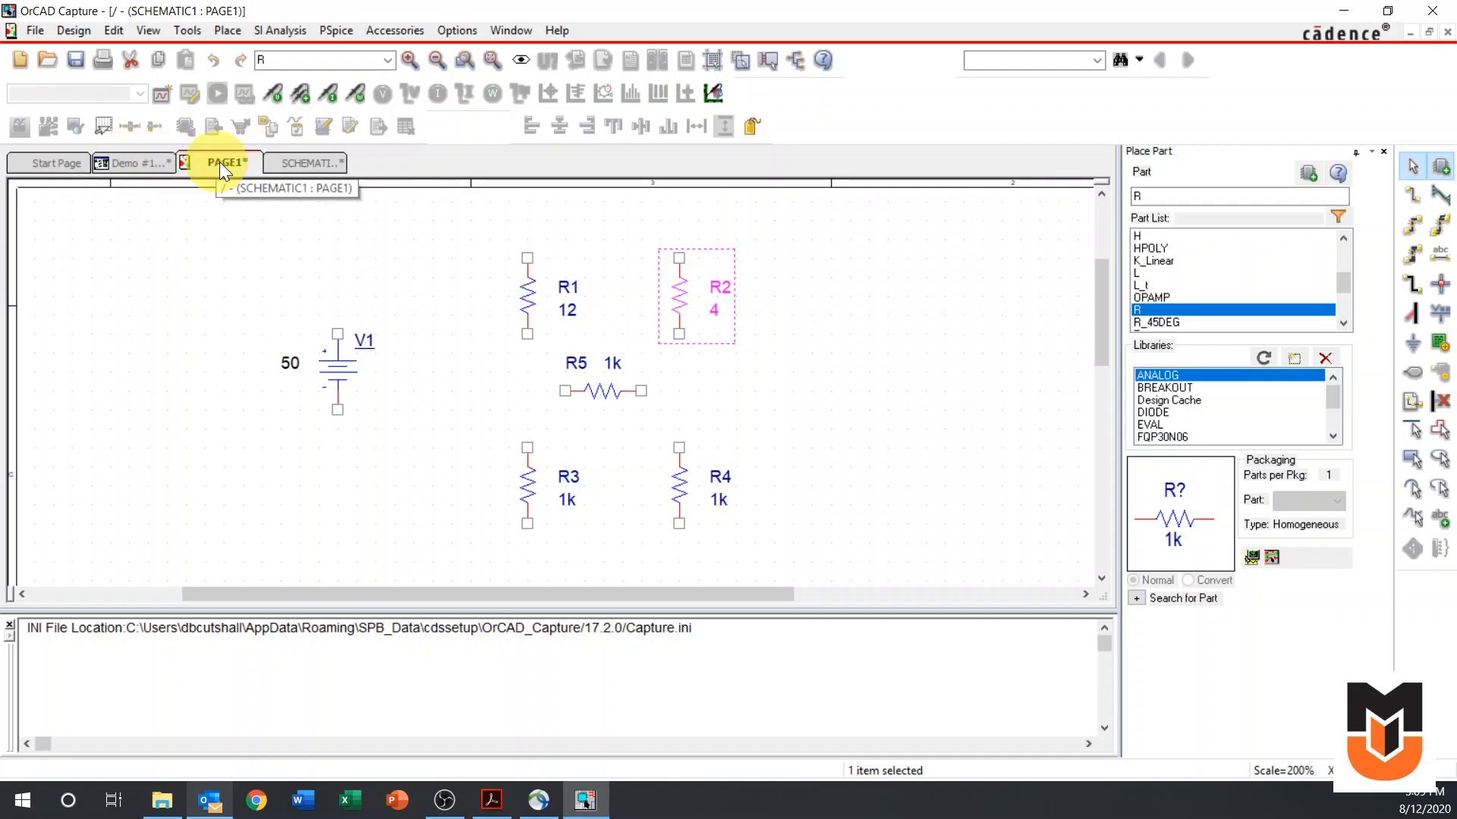
# Rename the schematic page PAGE1 to "Bridge Circuit" in the project's design resources and return to that page.
pyautogui.click(126, 163)
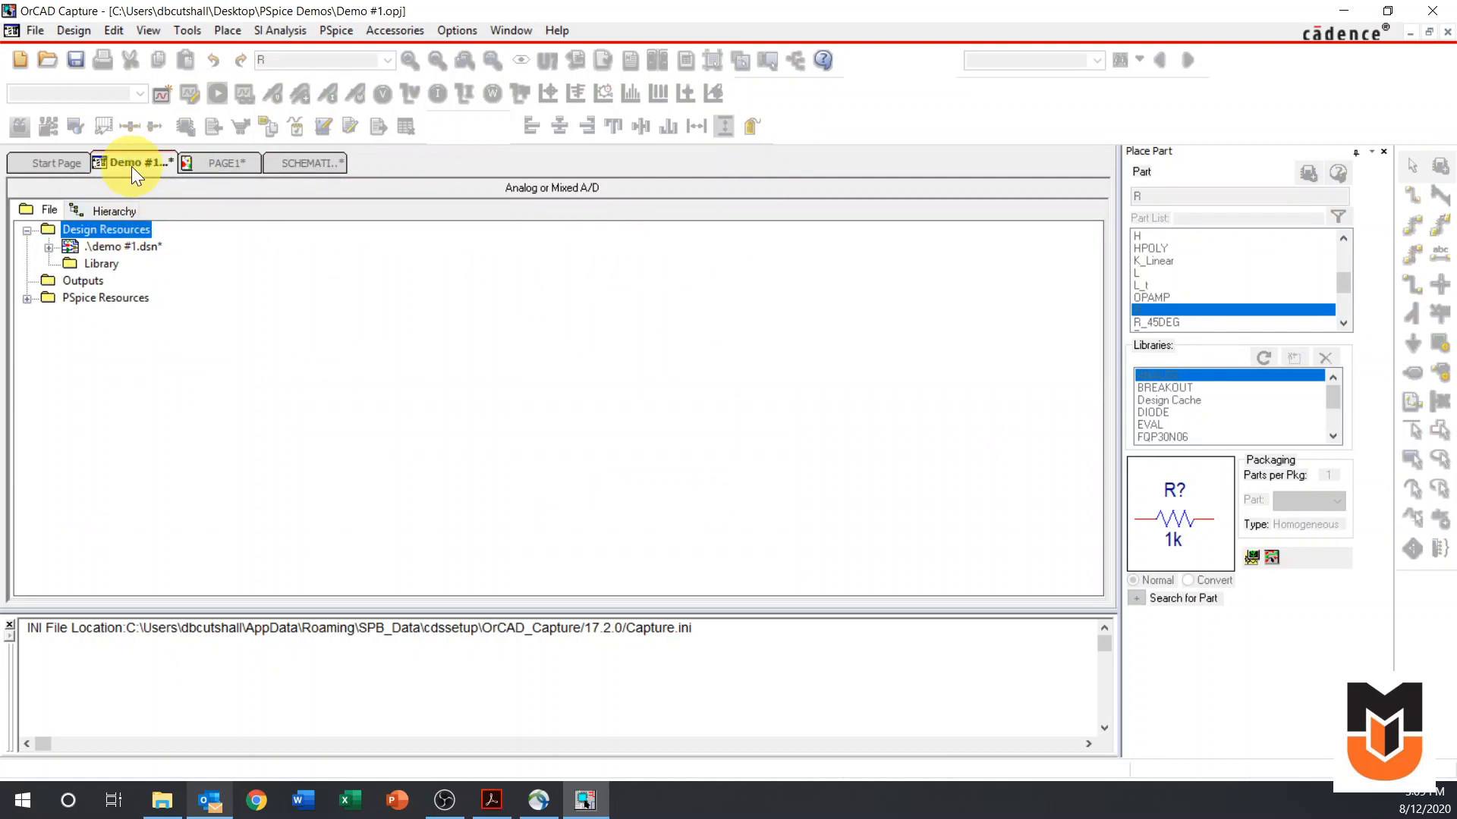
pyautogui.click(47, 247)
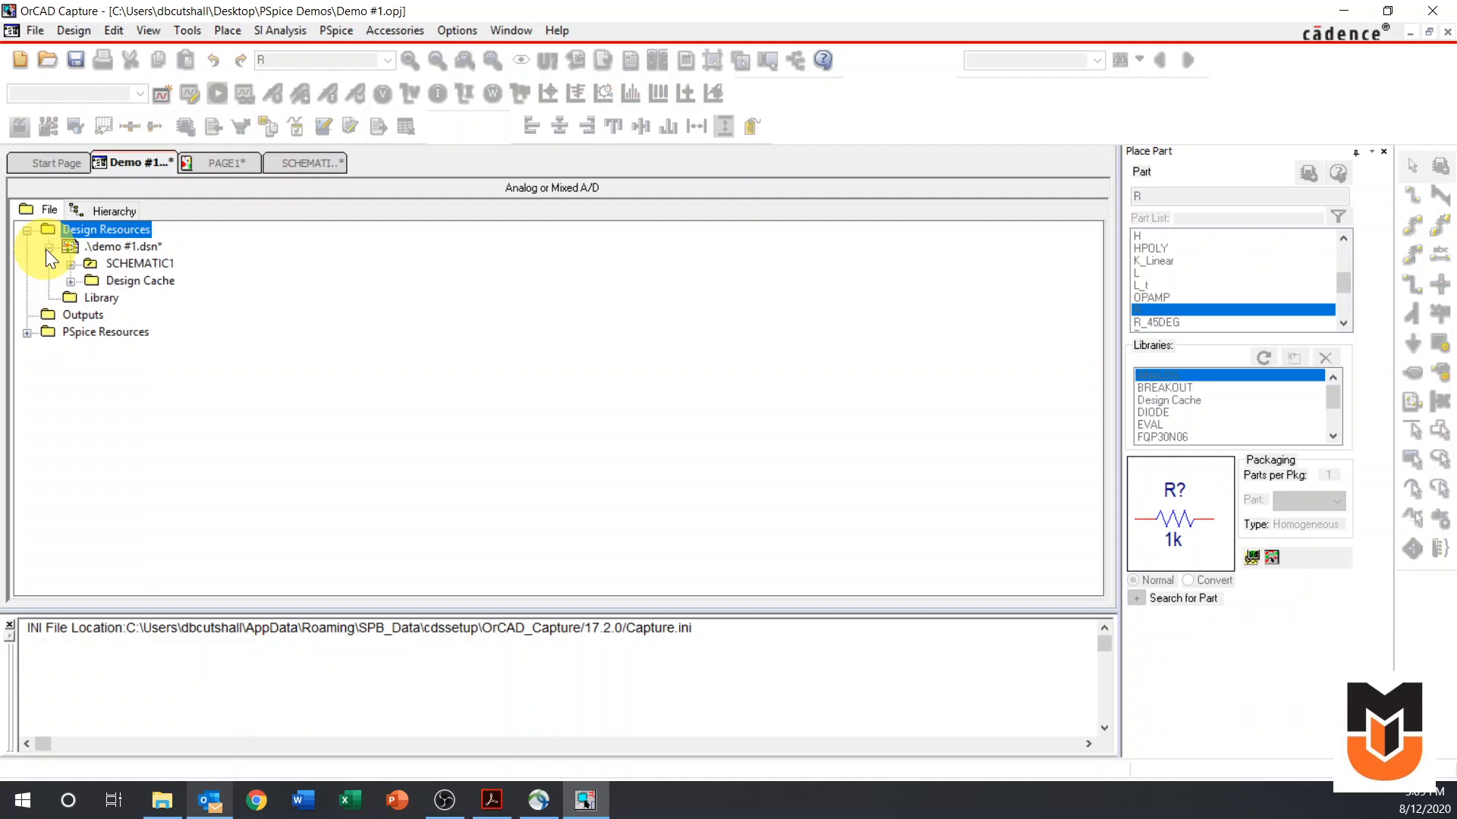
pyautogui.click(70, 264)
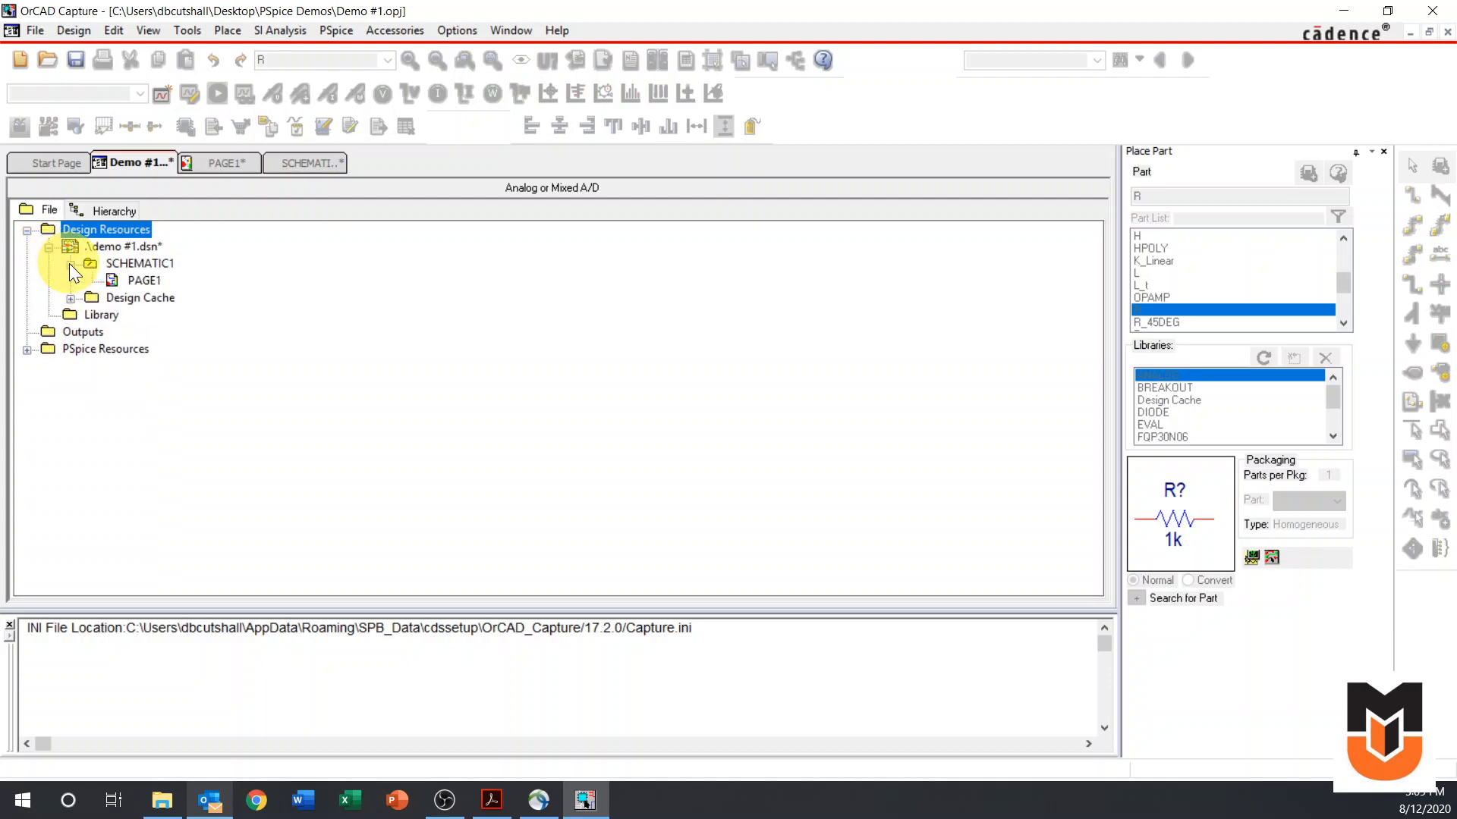
pyautogui.rightClick(138, 279)
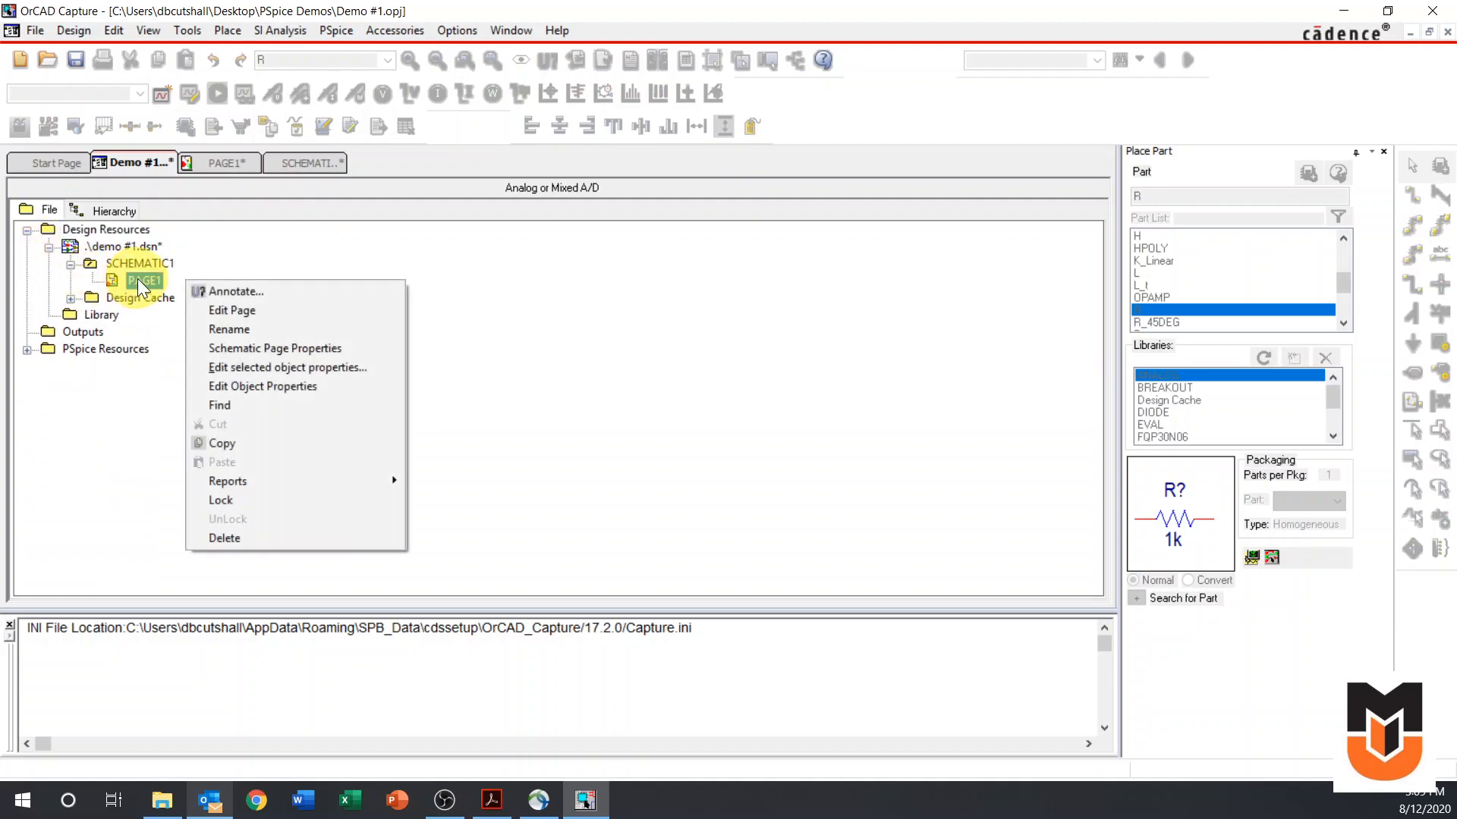
pyautogui.click(216, 328)
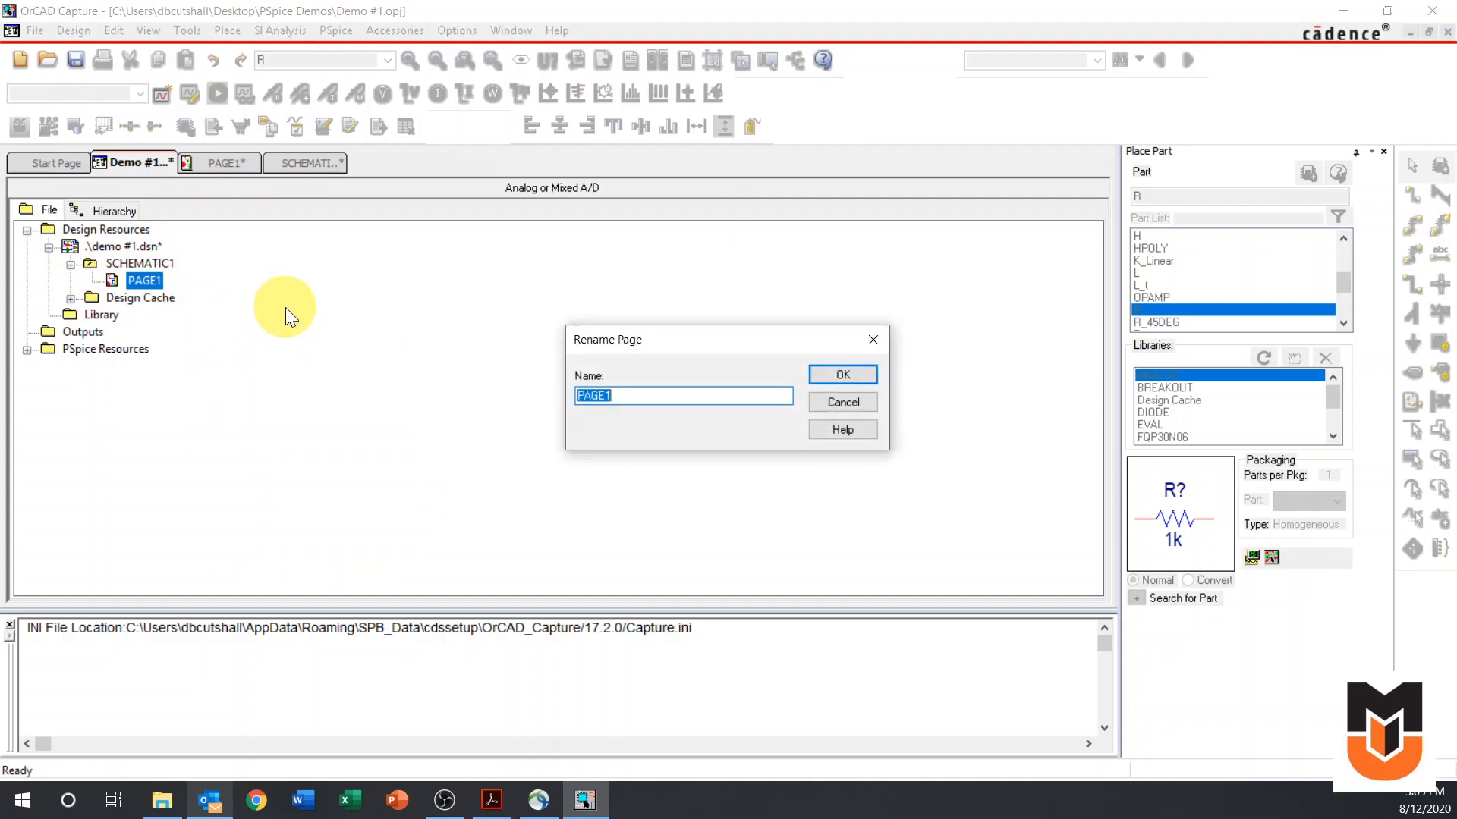
pyautogui.write('Bridge Circuit')
pyautogui.press('Return')
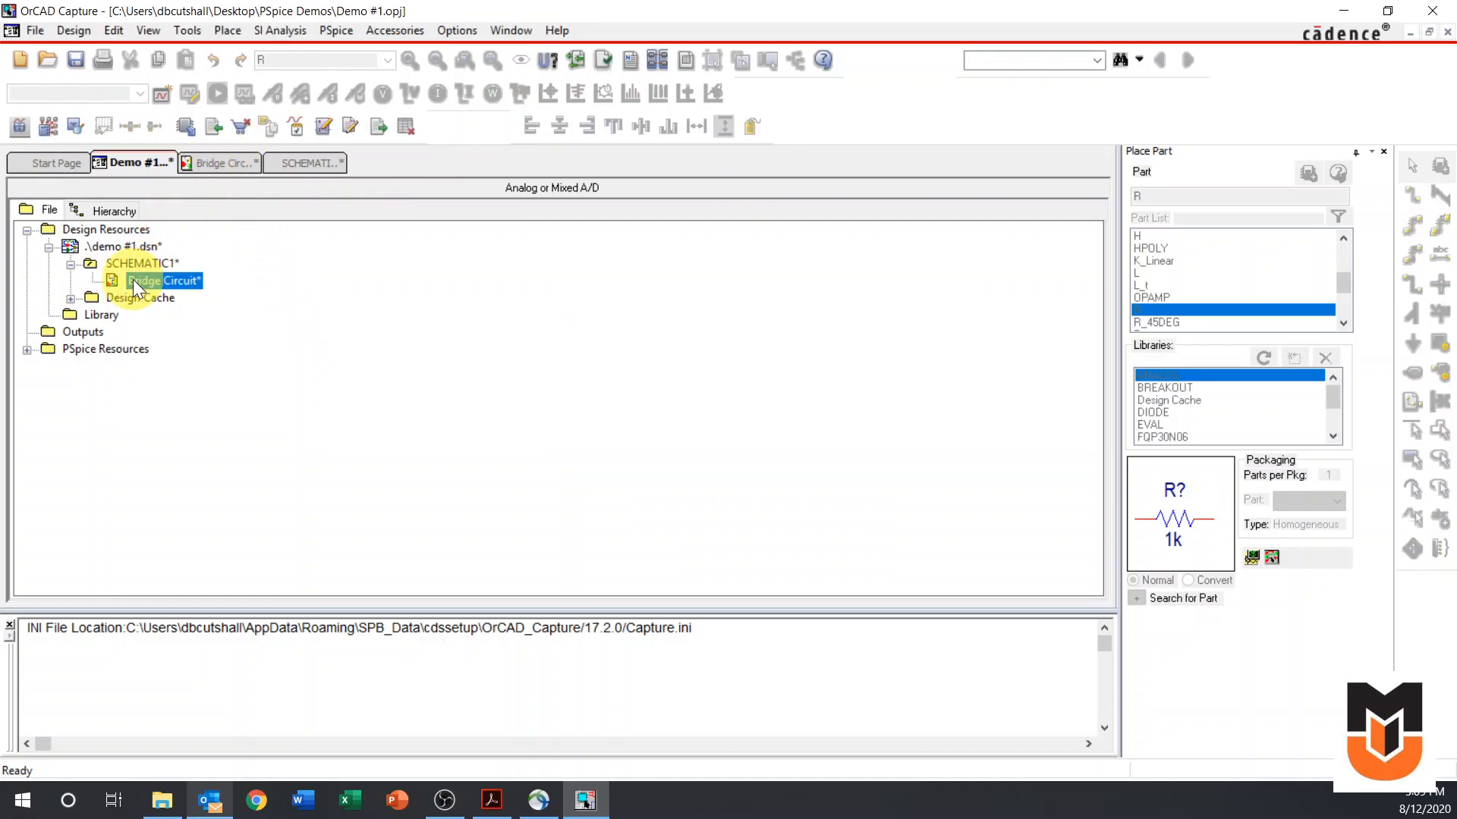
pyautogui.click(225, 164)
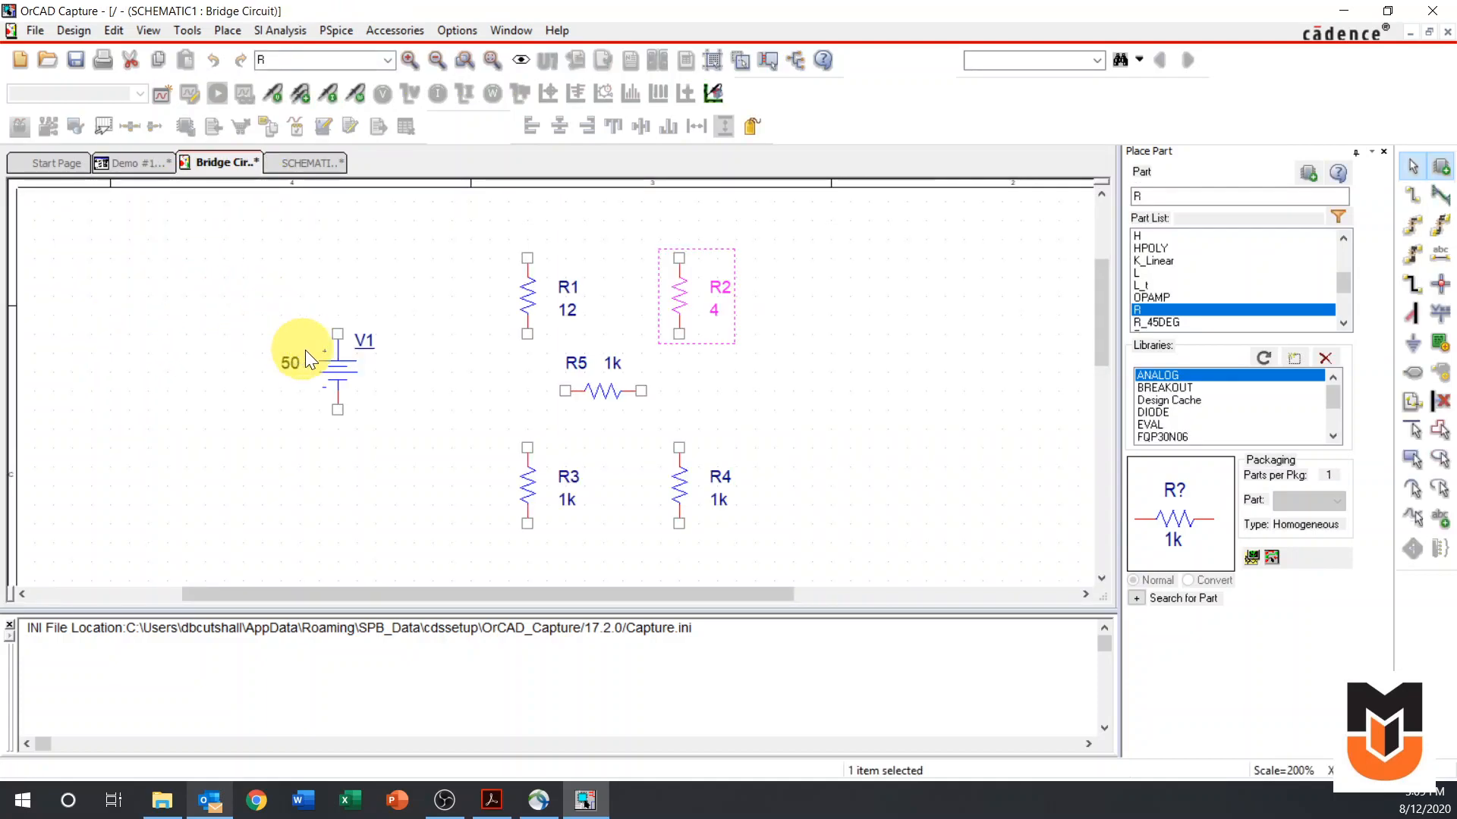
# Set the value of resistor R5 to 10 and the value of resistor R3 to 6.
pyautogui.doubleClick(613, 364)
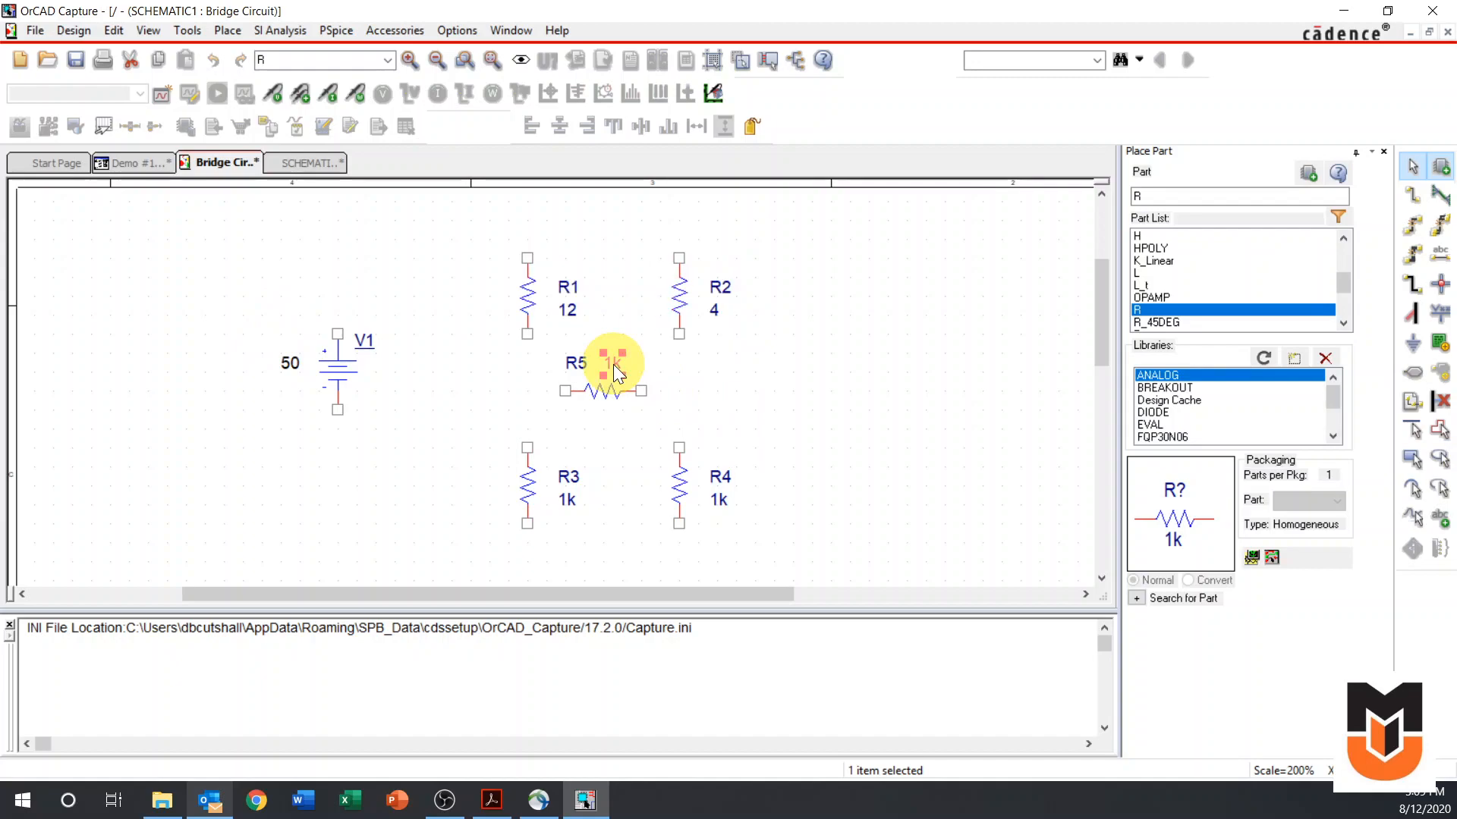
pyautogui.write('10')
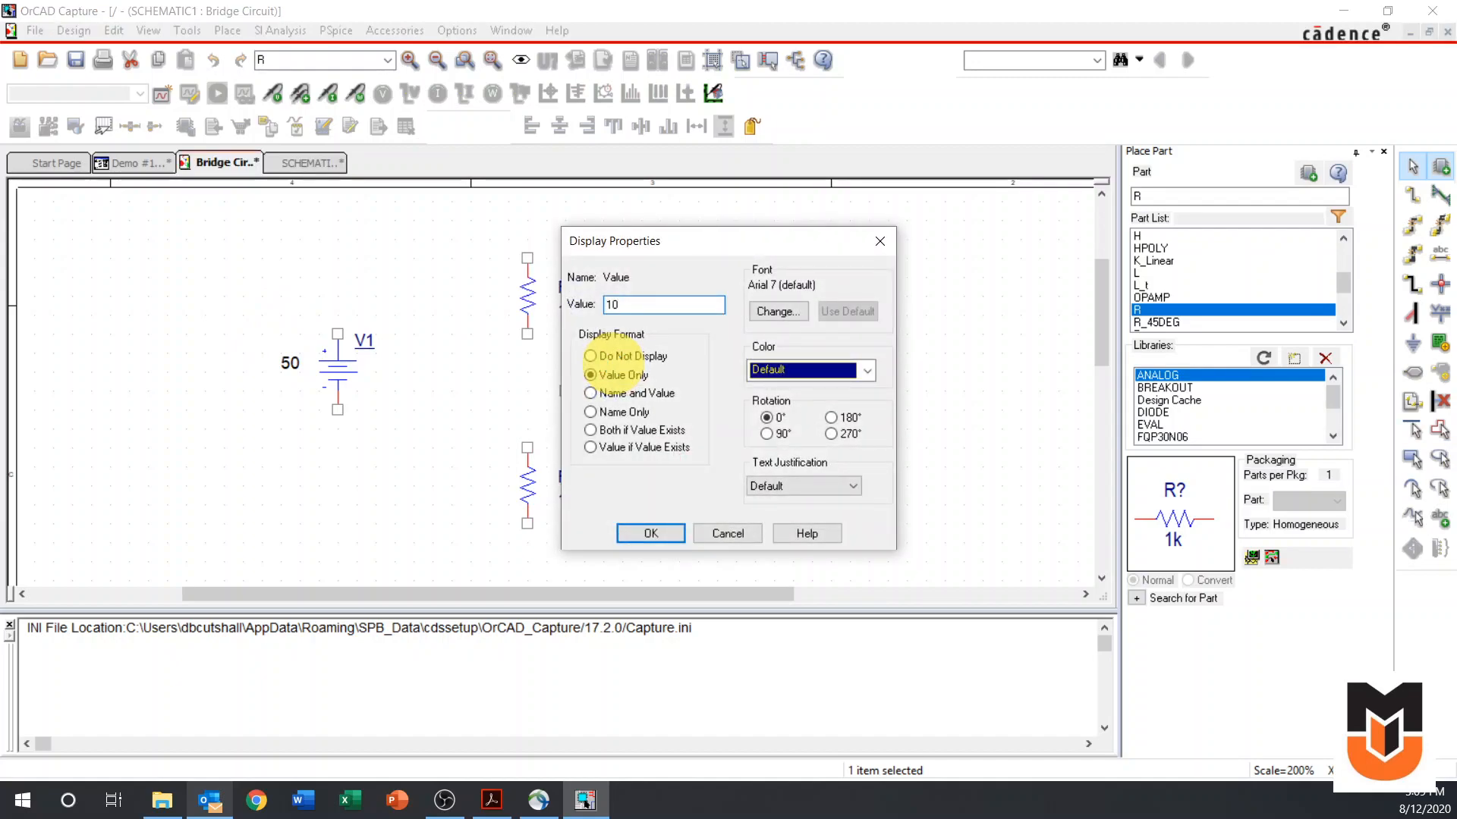
pyautogui.press('Return')
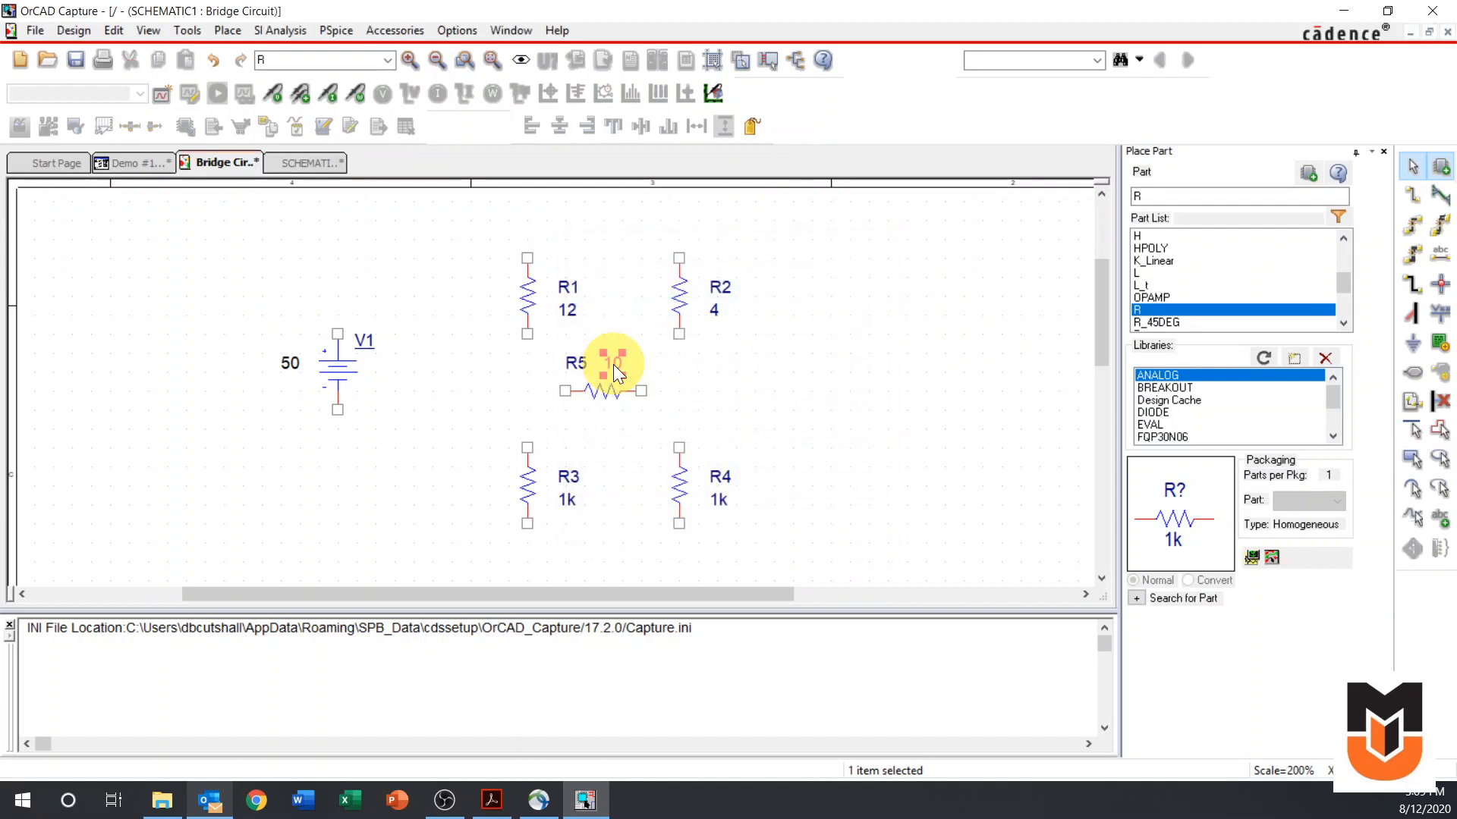
pyautogui.doubleClick(564, 498)
pyautogui.write('6')
pyautogui.press('Return')
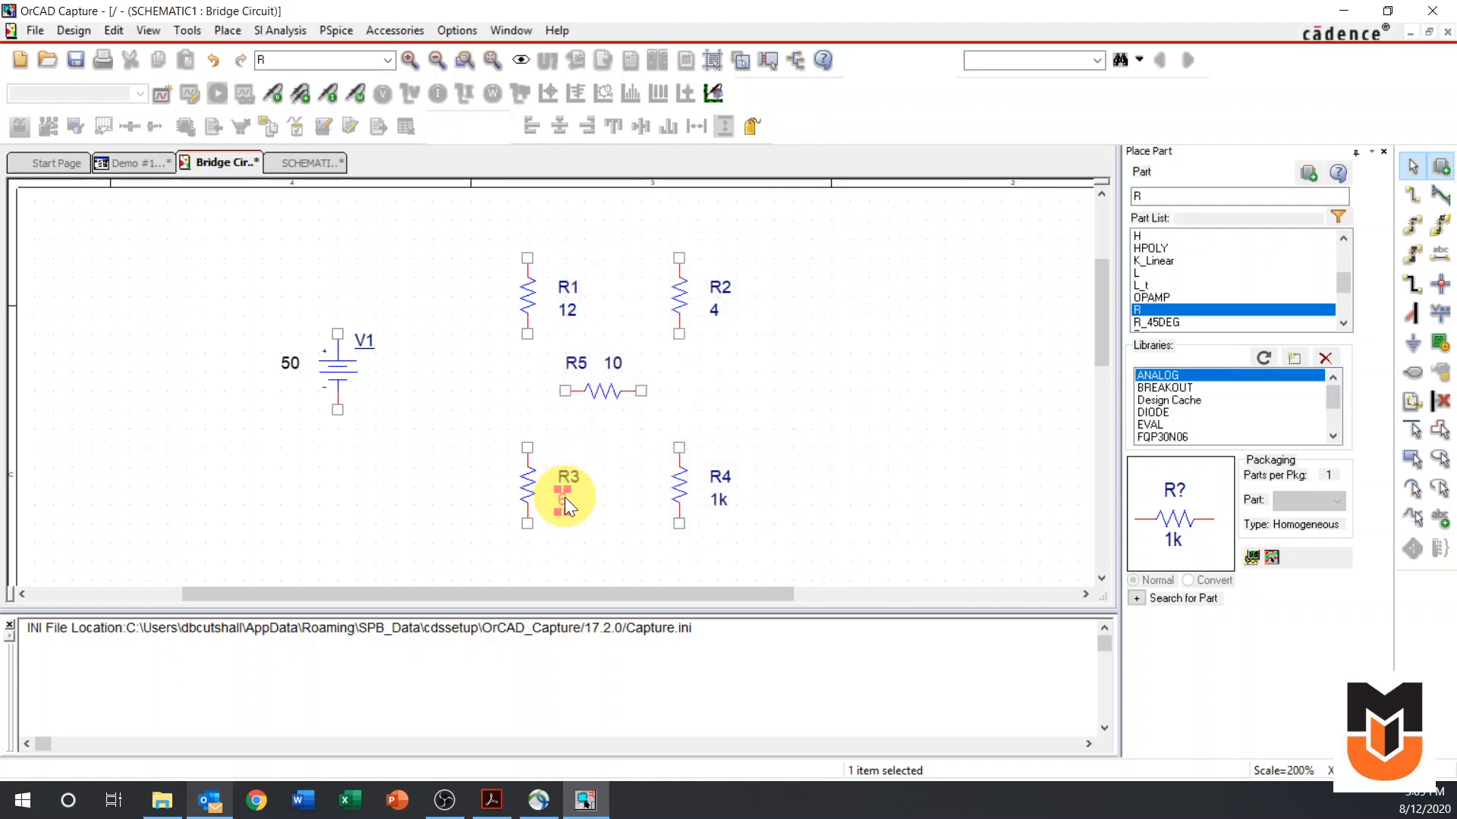
# Set the value of resistor R4 to 20.
pyautogui.doubleClick(717, 501)
pyautogui.write('20')
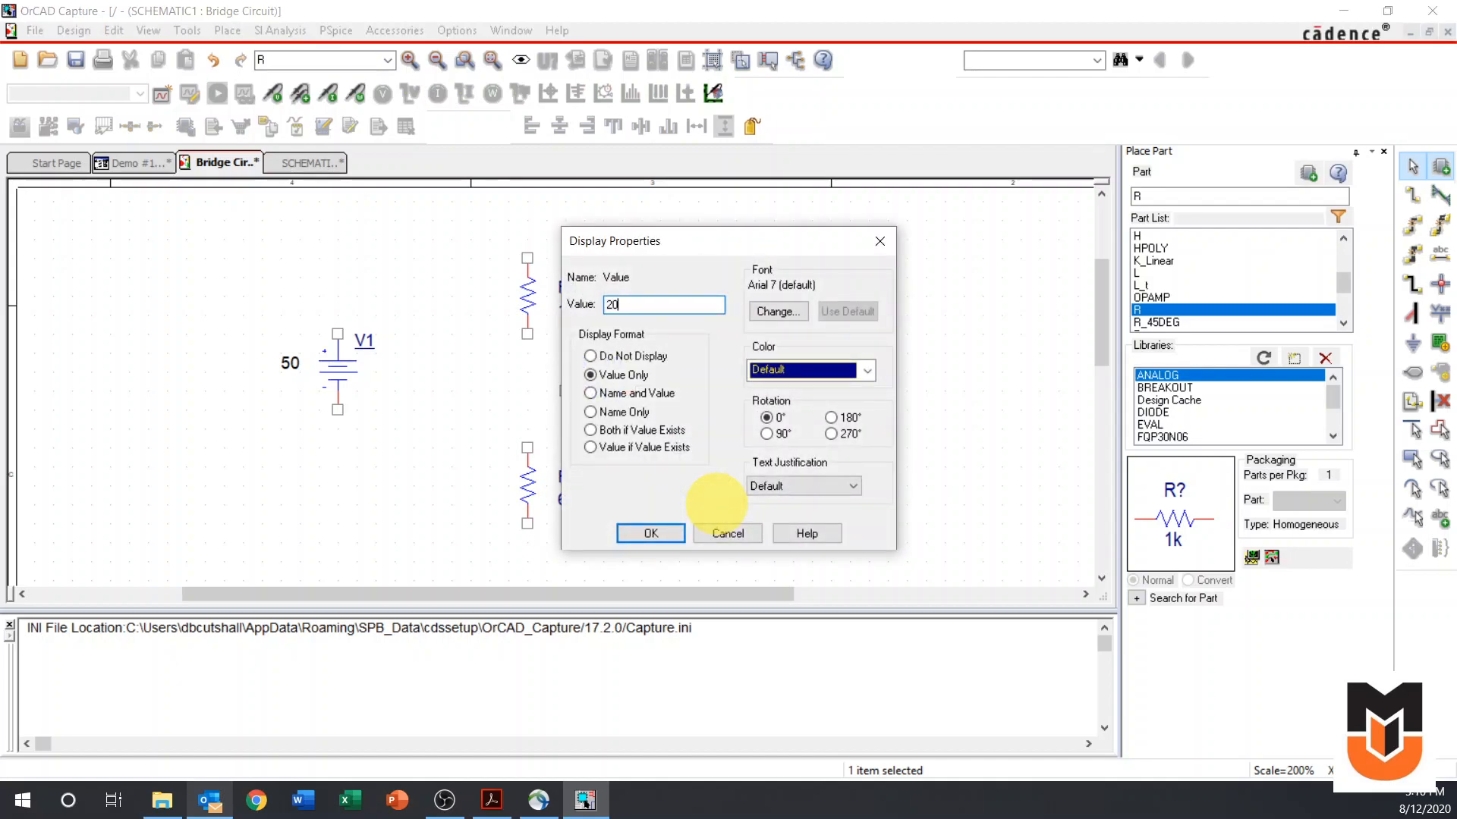
pyautogui.press('Return')
pyautogui.click(853, 458)
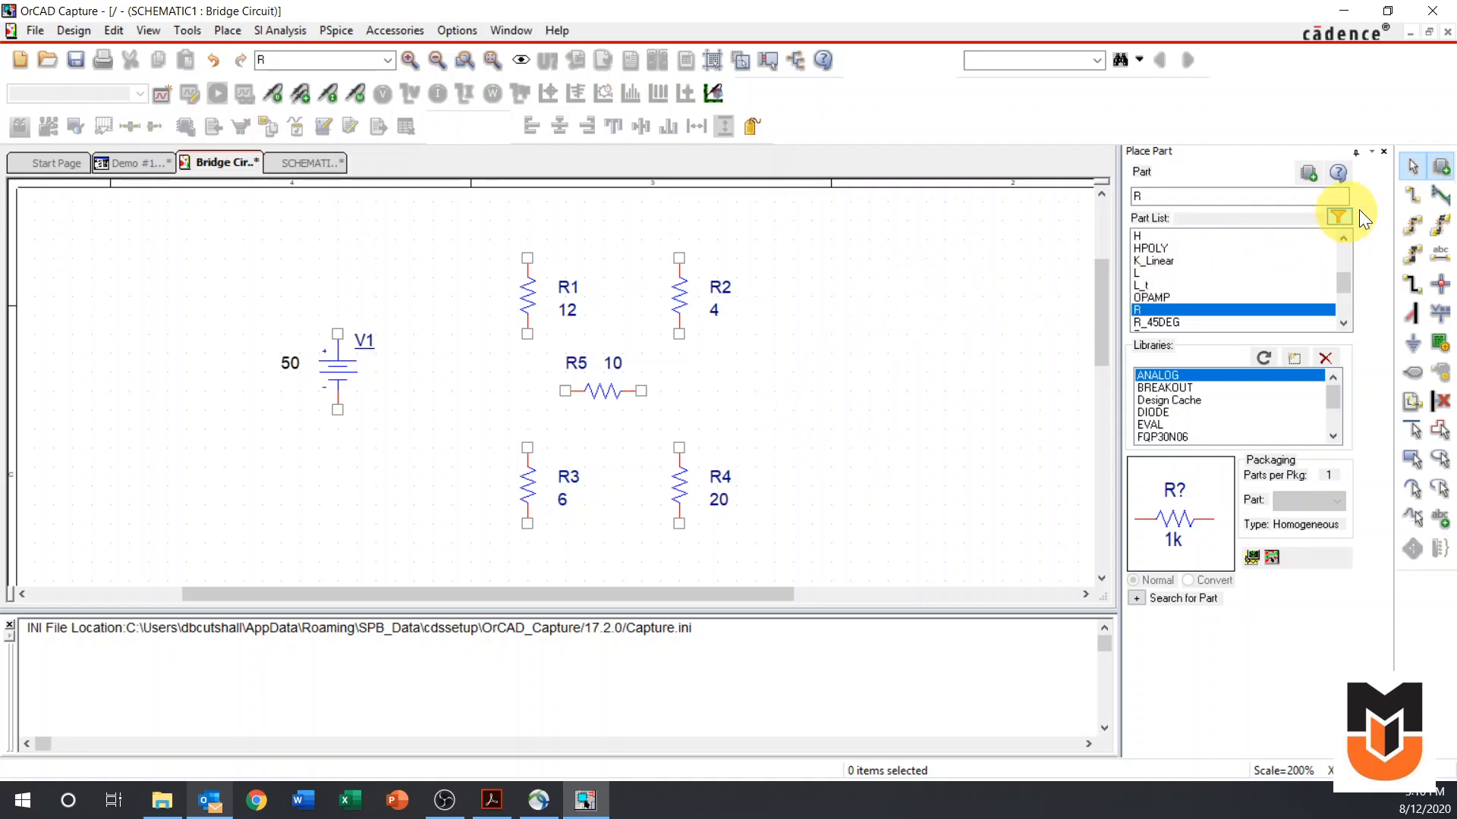
# Wire the positive terminal of source V1 to the upper end of R1 and on to the upper end of R2.
pyautogui.click(1414, 194)
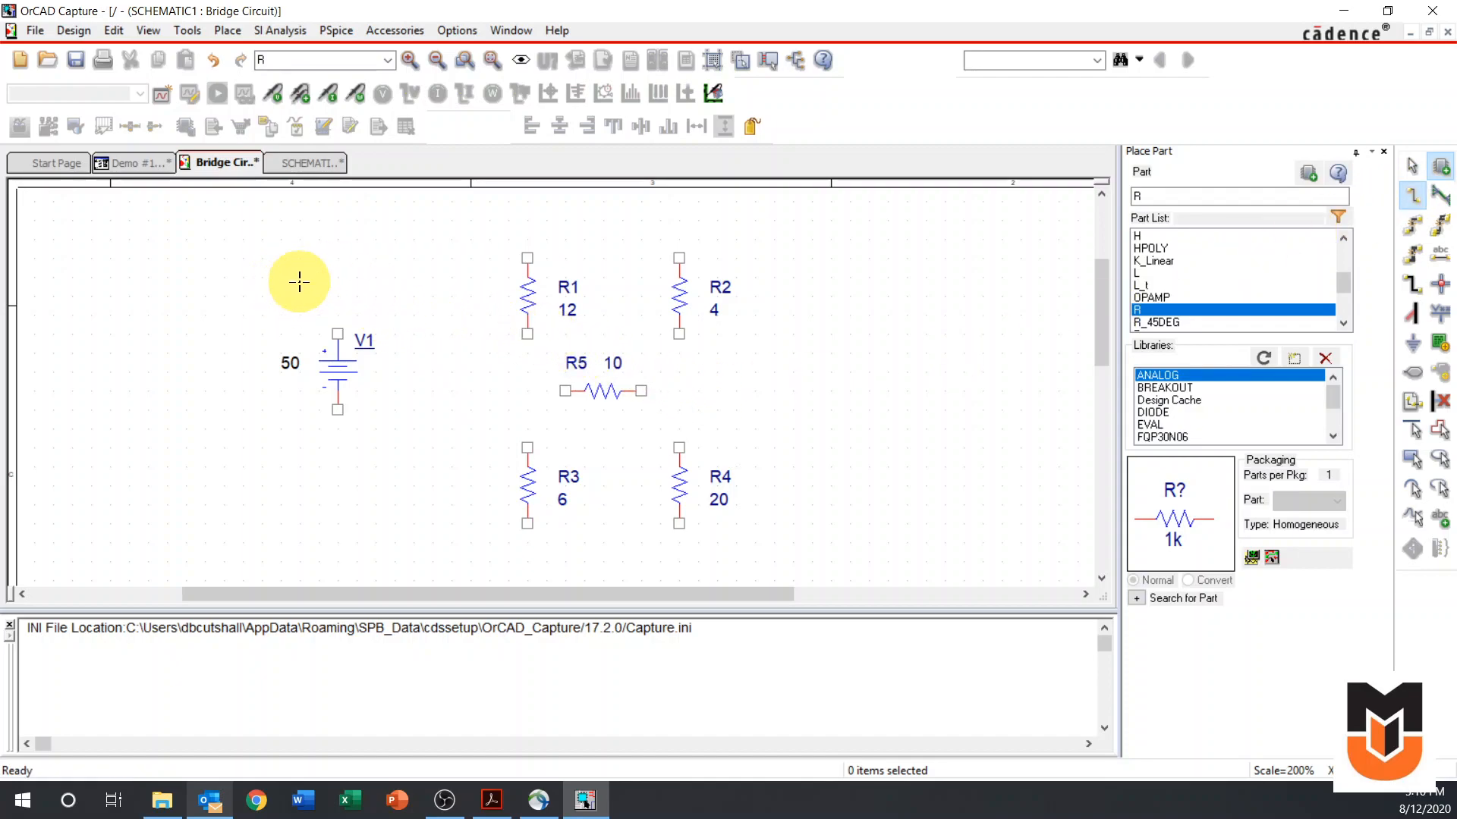
pyautogui.click(337, 333)
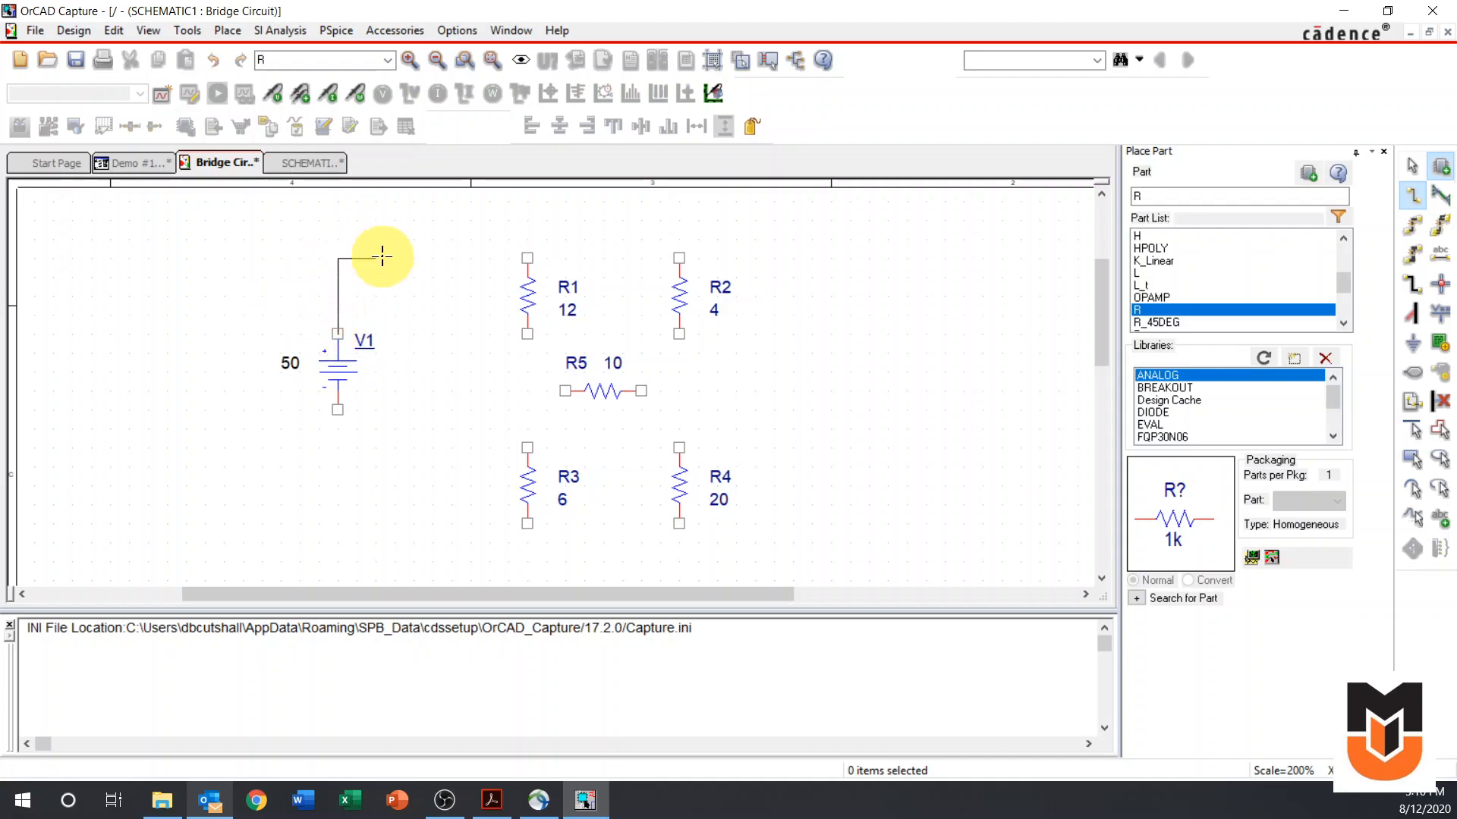
pyautogui.click(527, 259)
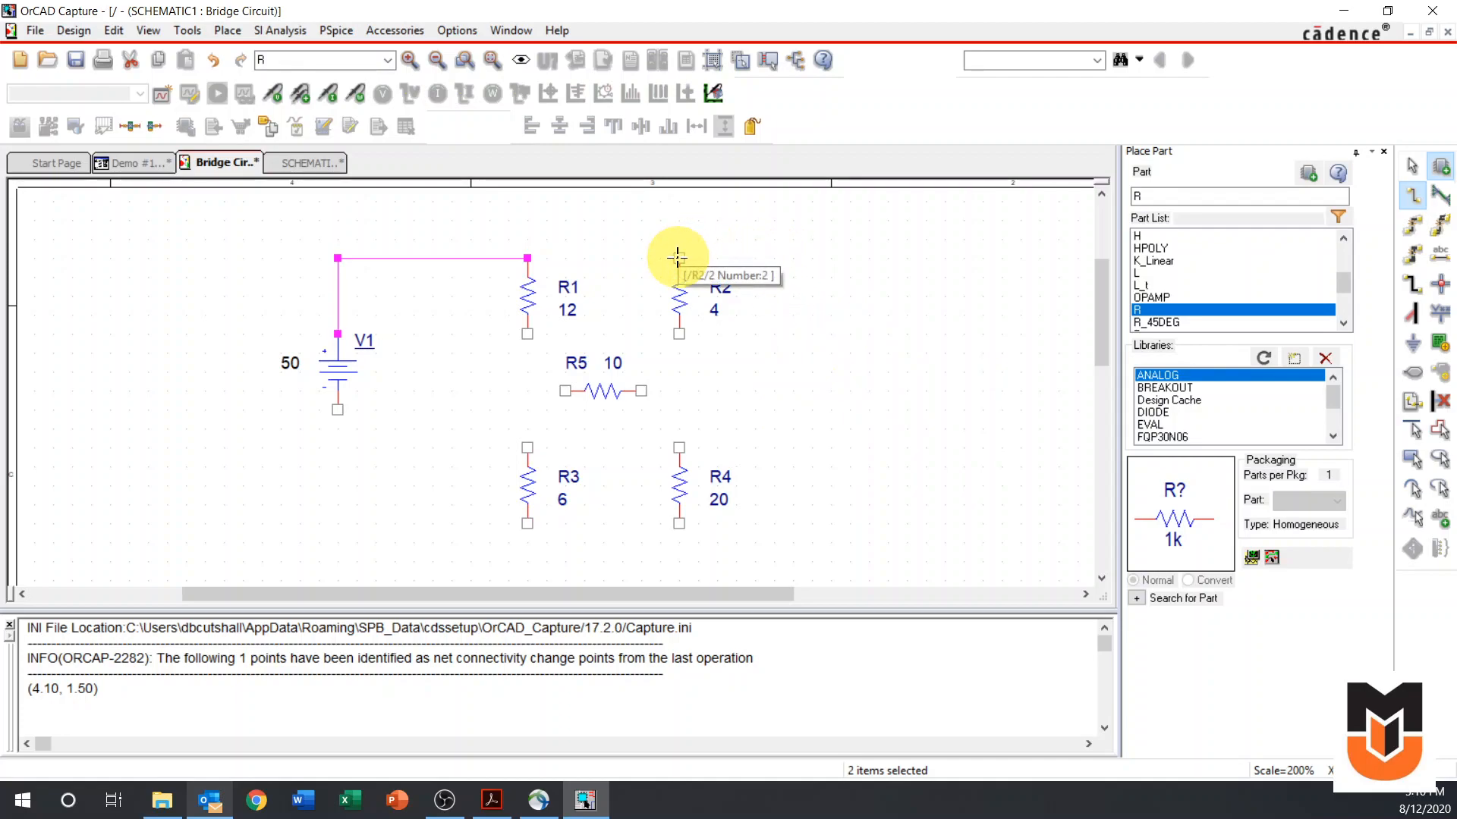
pyautogui.click(526, 258)
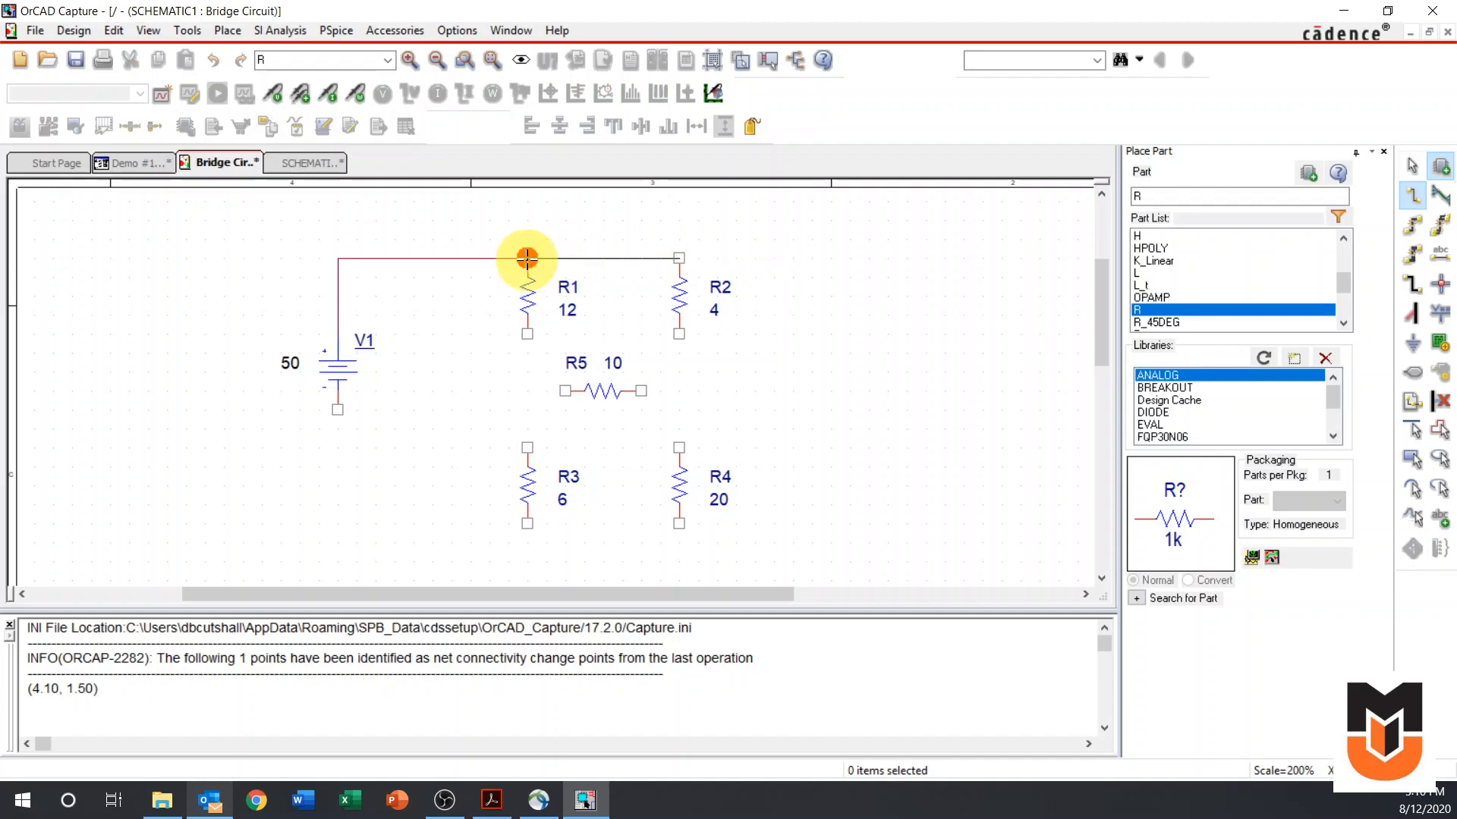
pyautogui.click(679, 258)
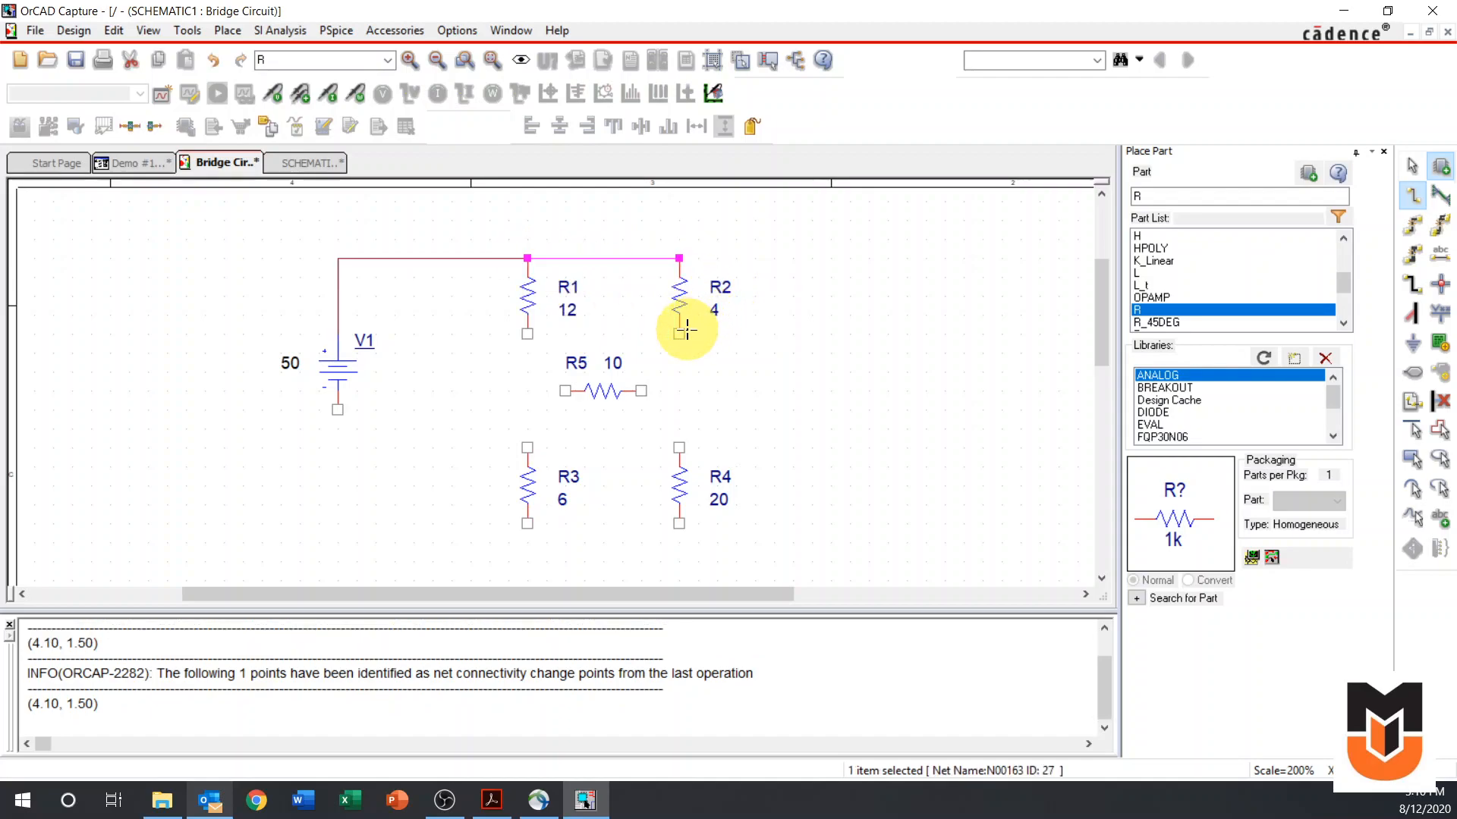
# Wire R2's lower end to R4's upper end and join the right end of R5 to that wire.
pyautogui.click(679, 333)
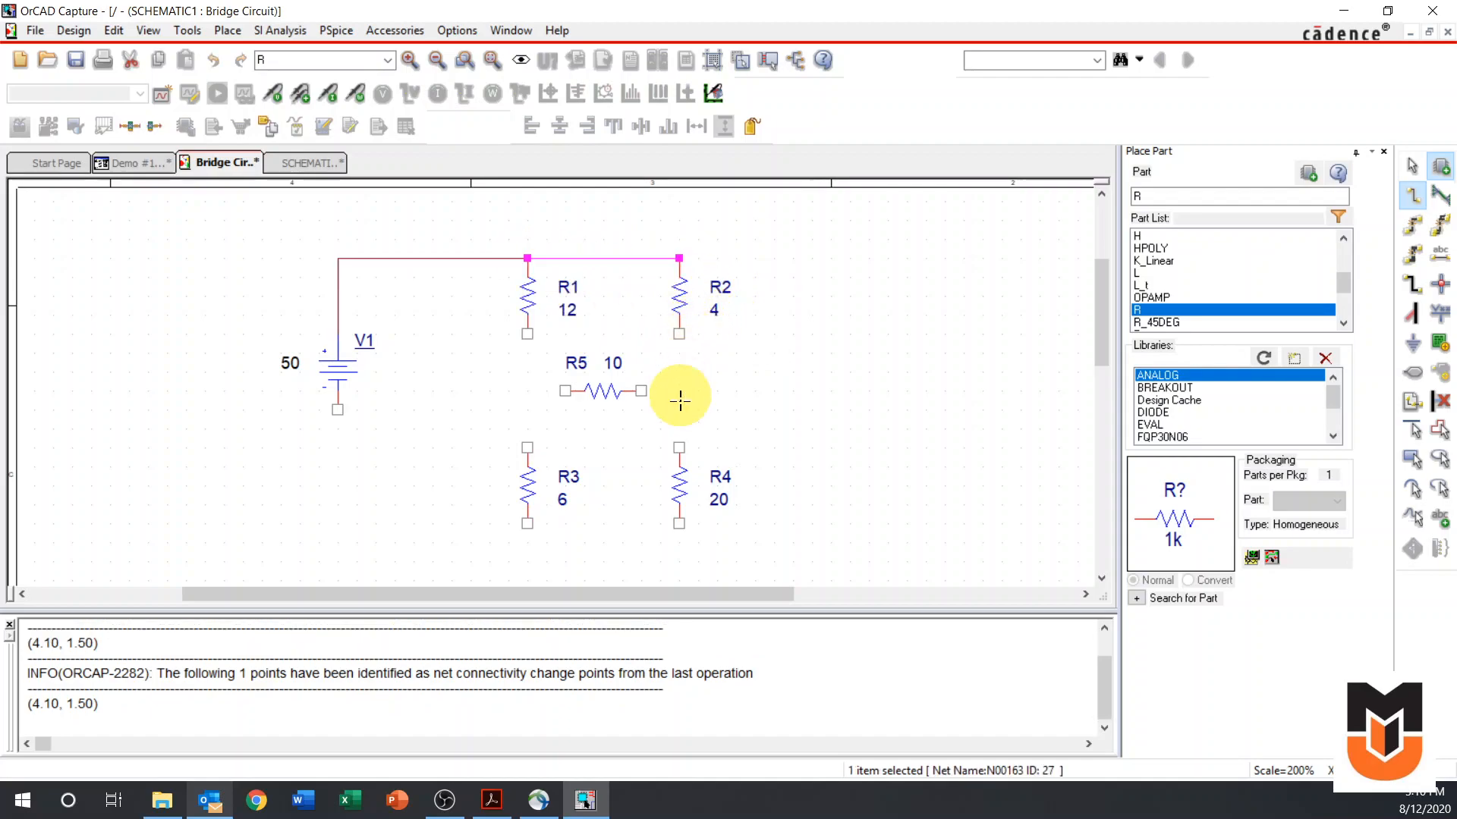
pyautogui.click(679, 448)
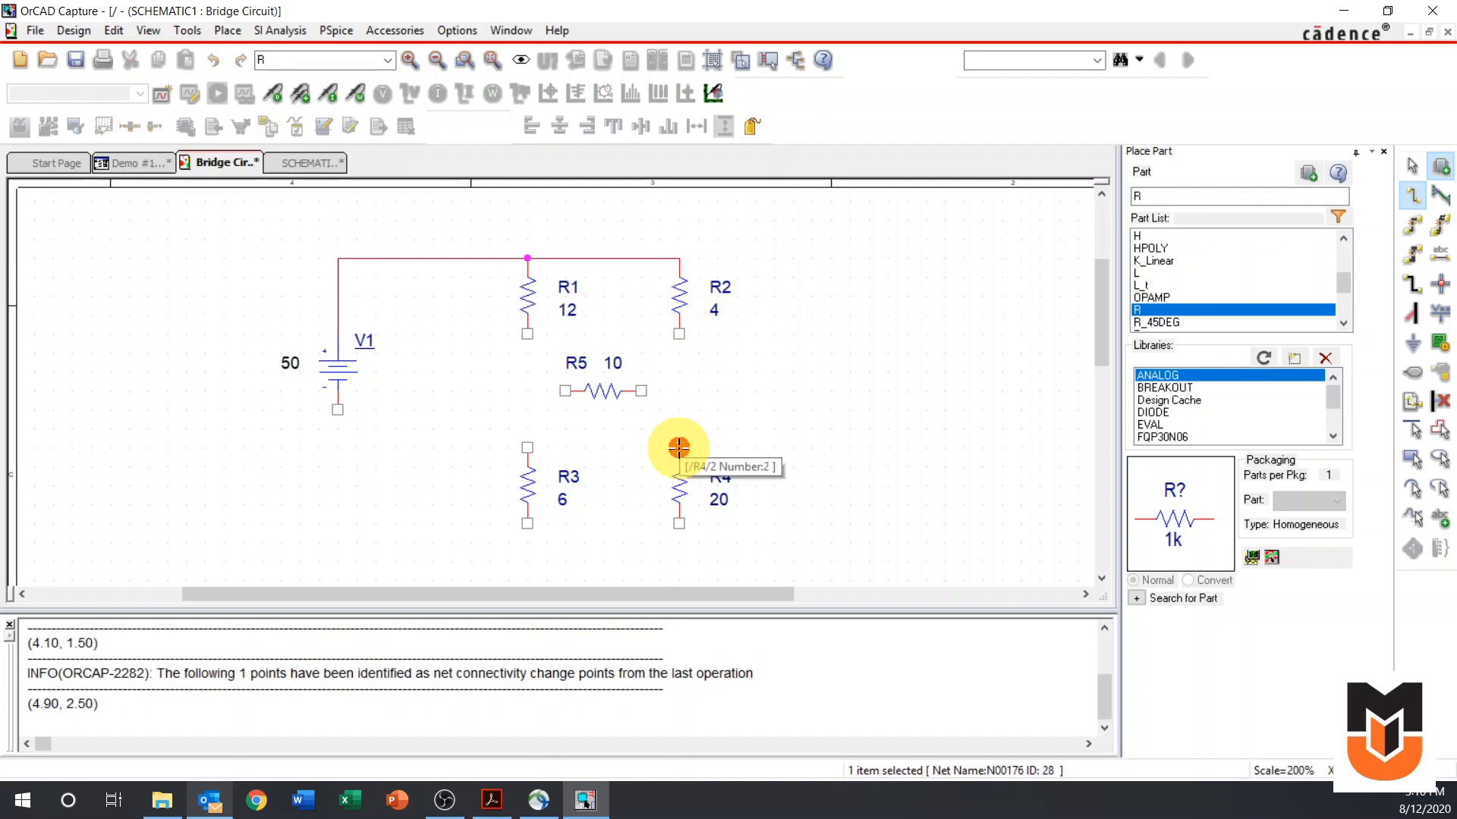
pyautogui.click(651, 391)
pyautogui.click(678, 391)
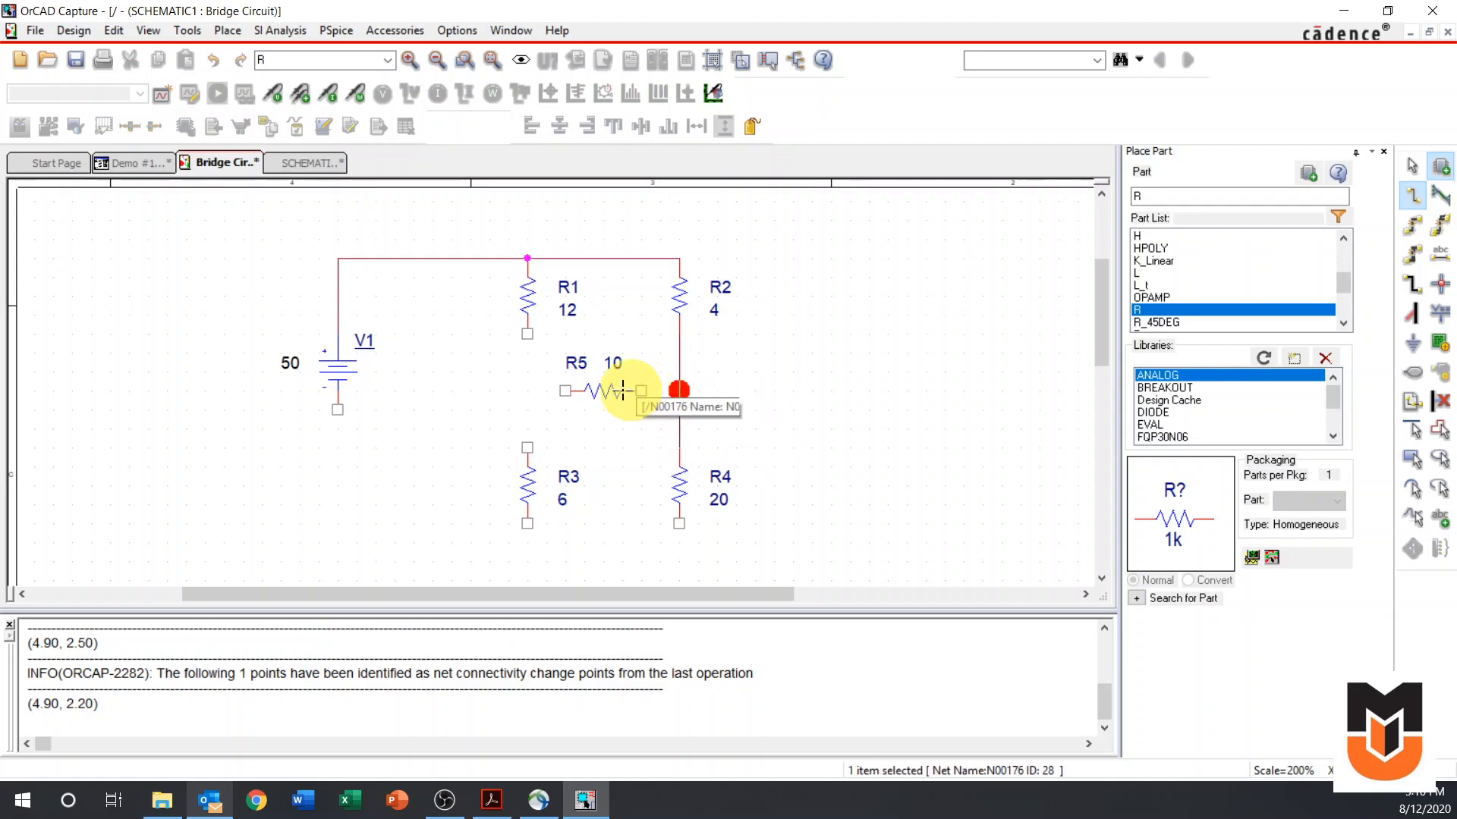
# Wire R1's lower end to the left end of R5 and connect their junction to R3's upper end.
pyautogui.click(527, 335)
pyautogui.click(564, 392)
pyautogui.click(527, 446)
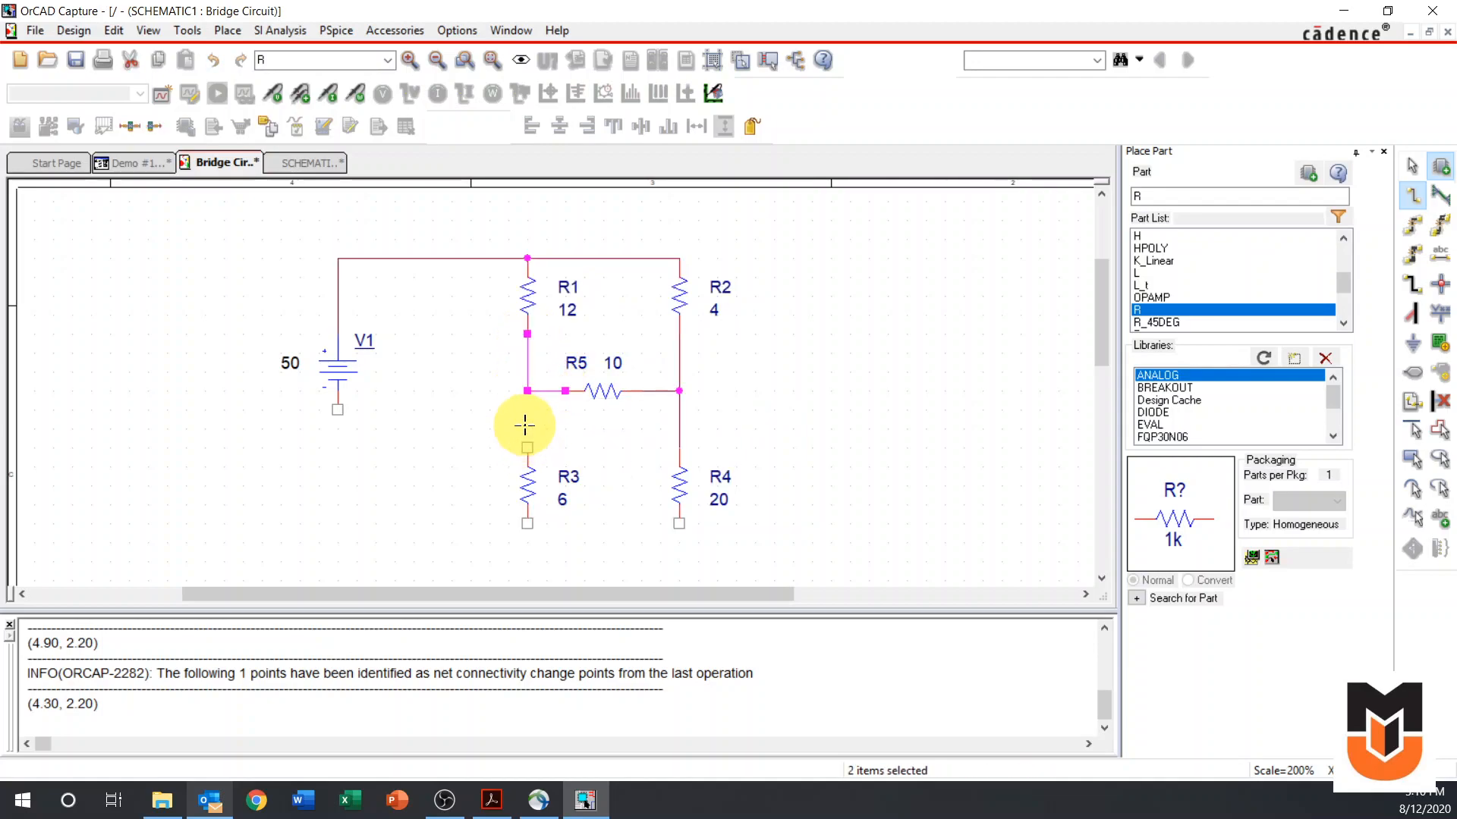
pyautogui.click(528, 392)
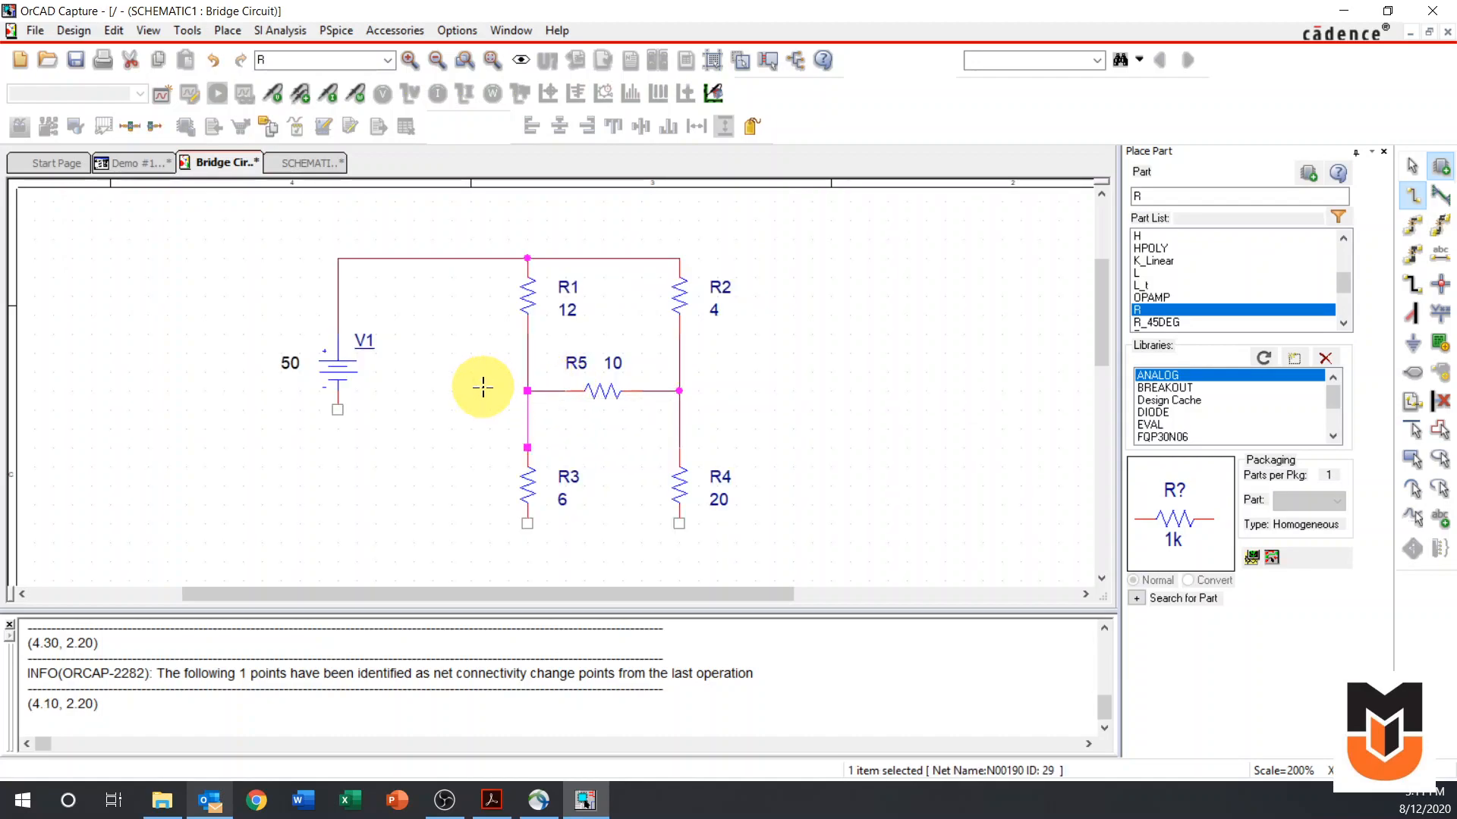
# Wire R4's lower end to the negative terminal of source V1, routing the wire below R3.
pyautogui.moveTo(1100, 348); pyautogui.dragTo(1100, 366)
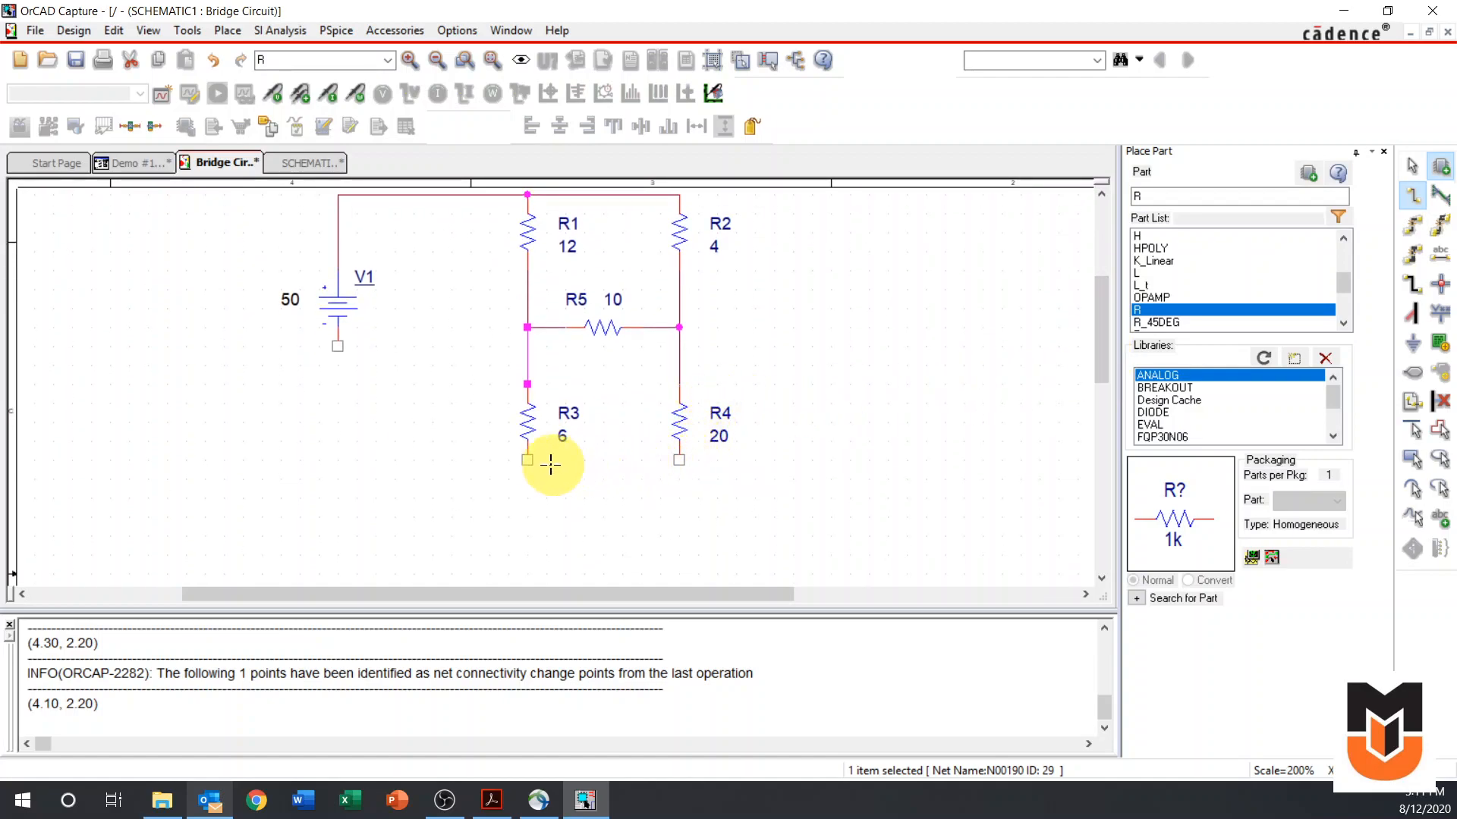
pyautogui.click(679, 465)
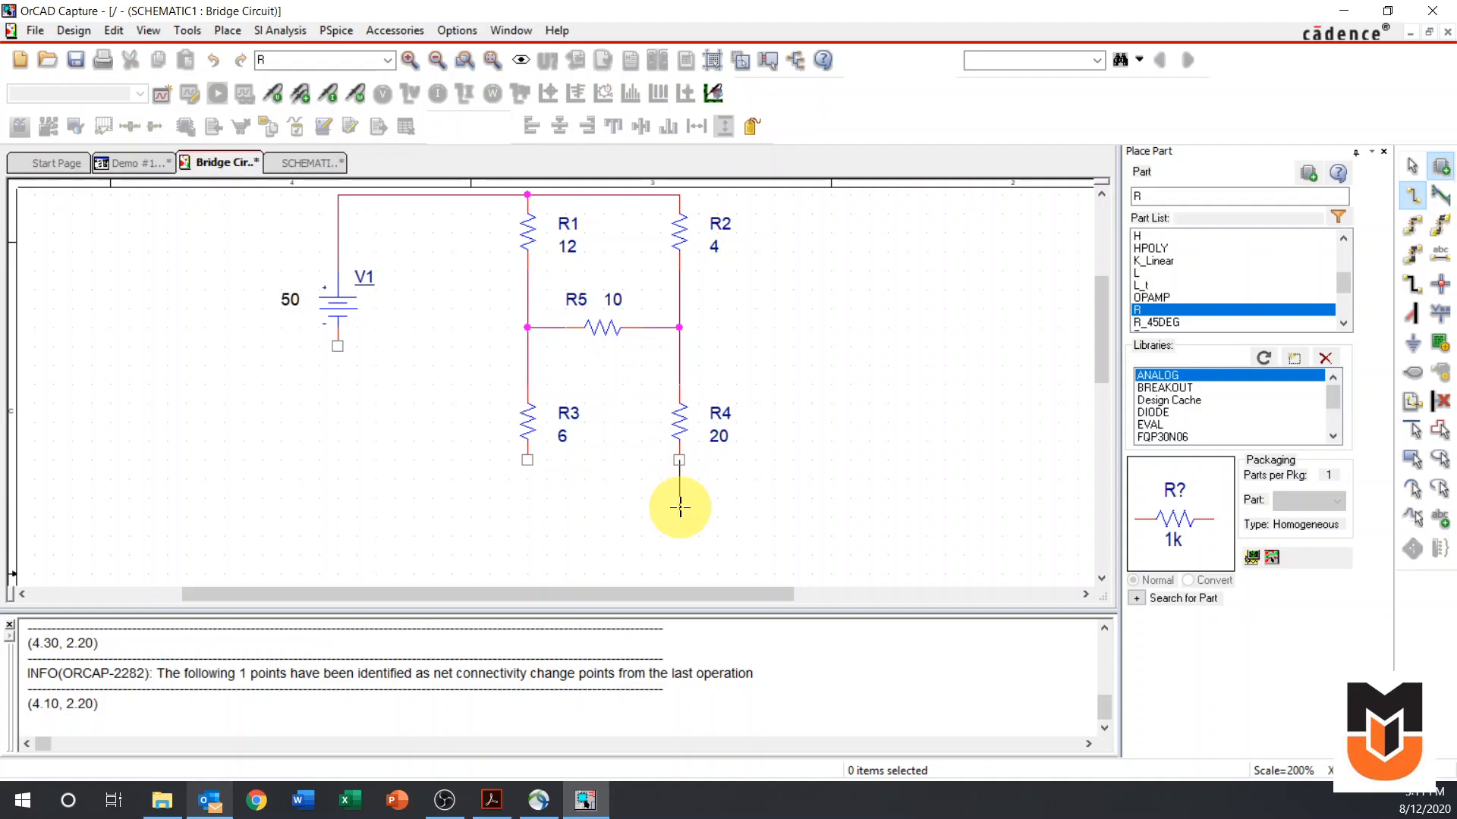
pyautogui.click(679, 515)
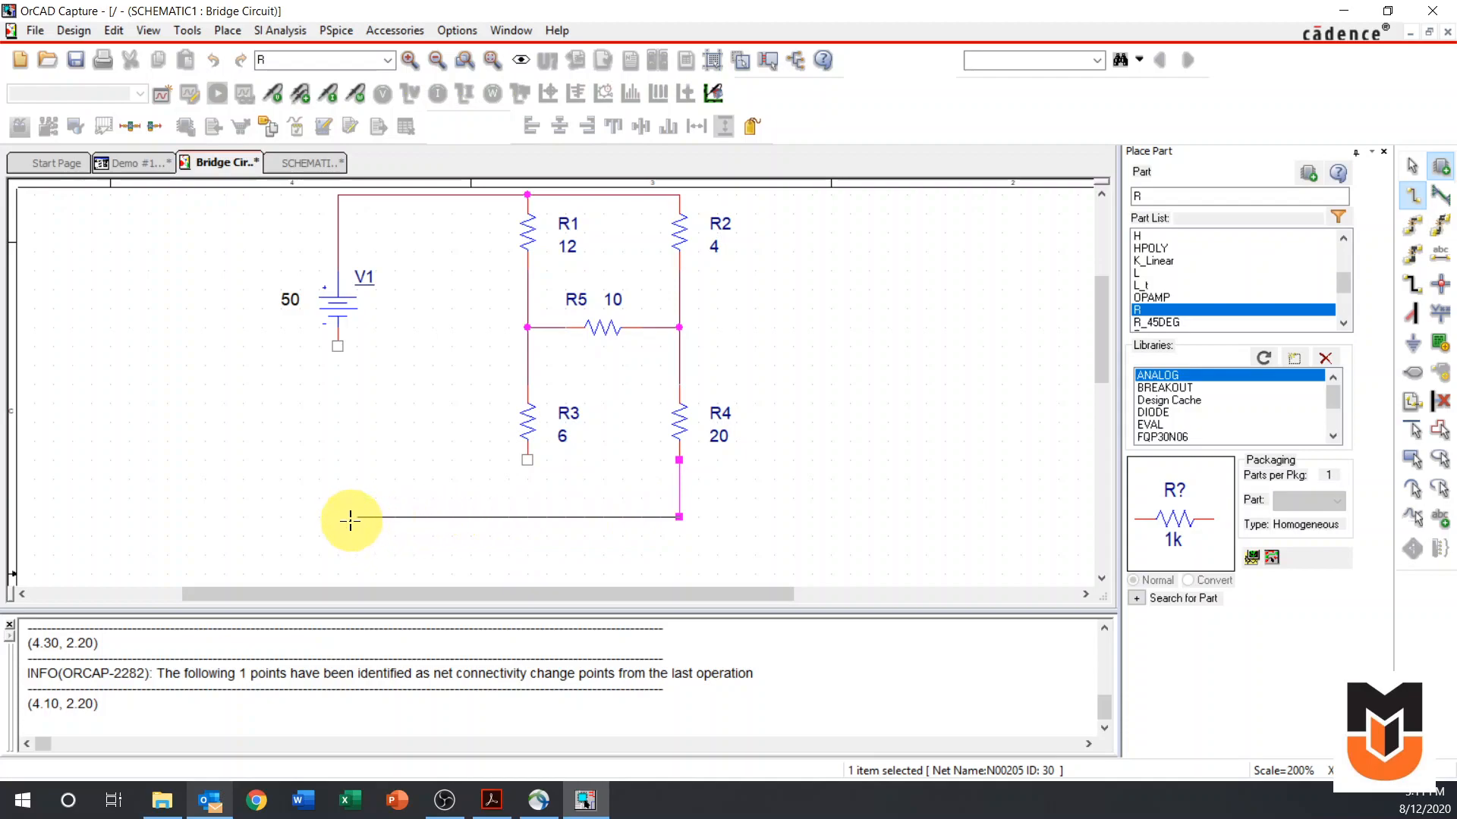
pyautogui.click(338, 349)
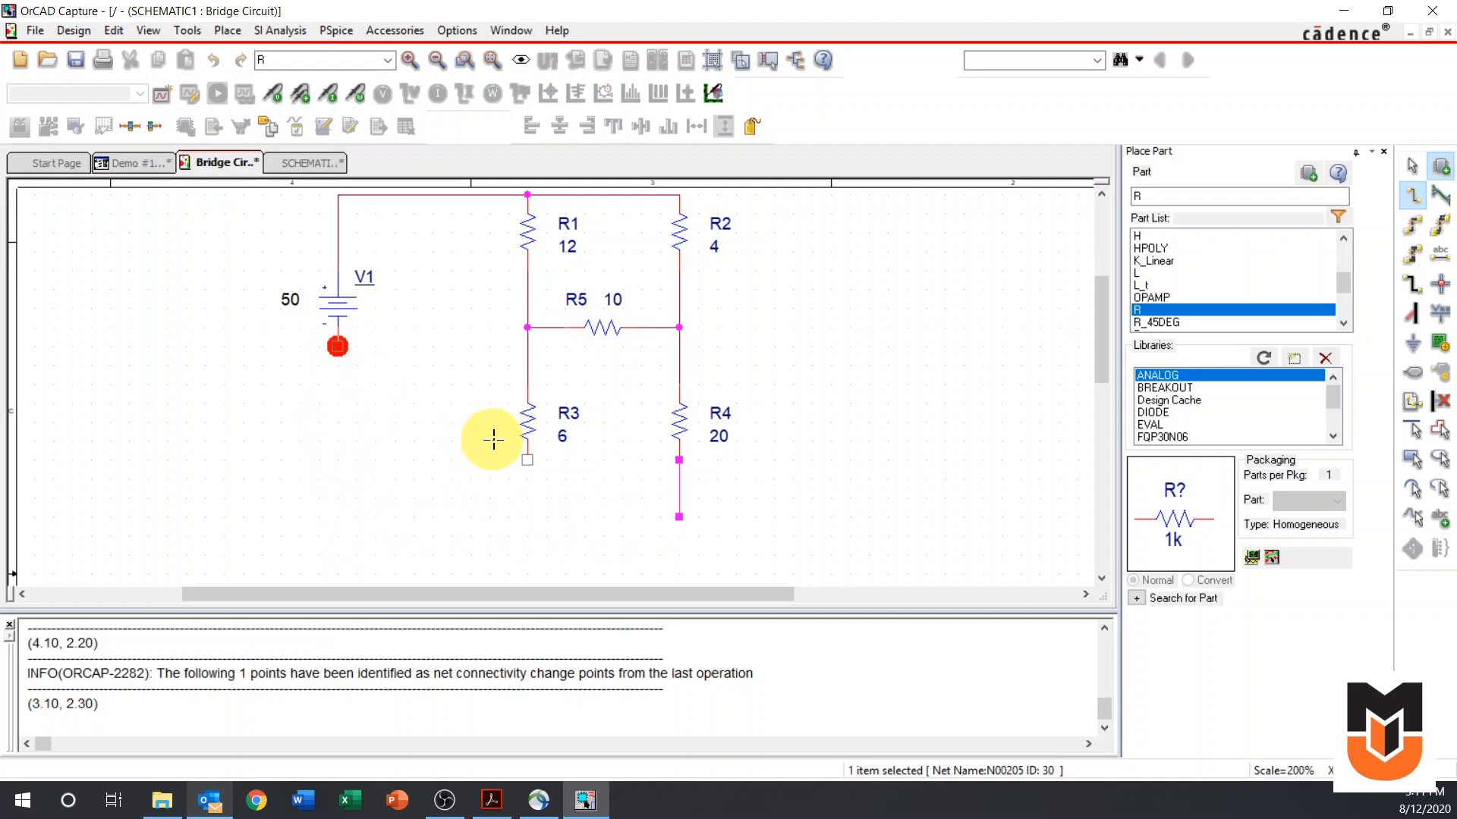
# Wire R3's lower end down to the bottom wire joining R4 and V1's negative terminal, and end wiring.
pyautogui.click(526, 460)
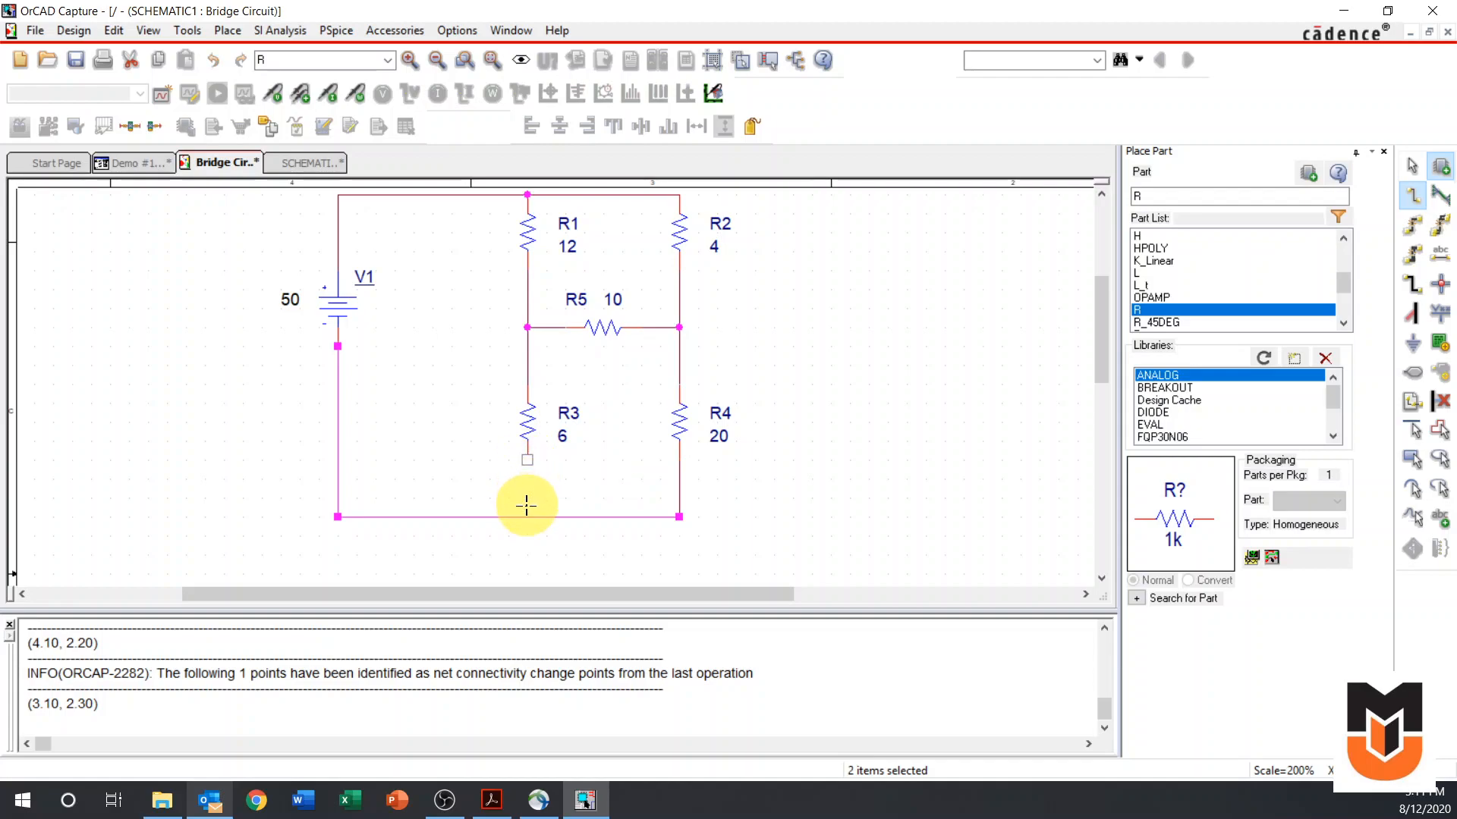
pyautogui.click(527, 516)
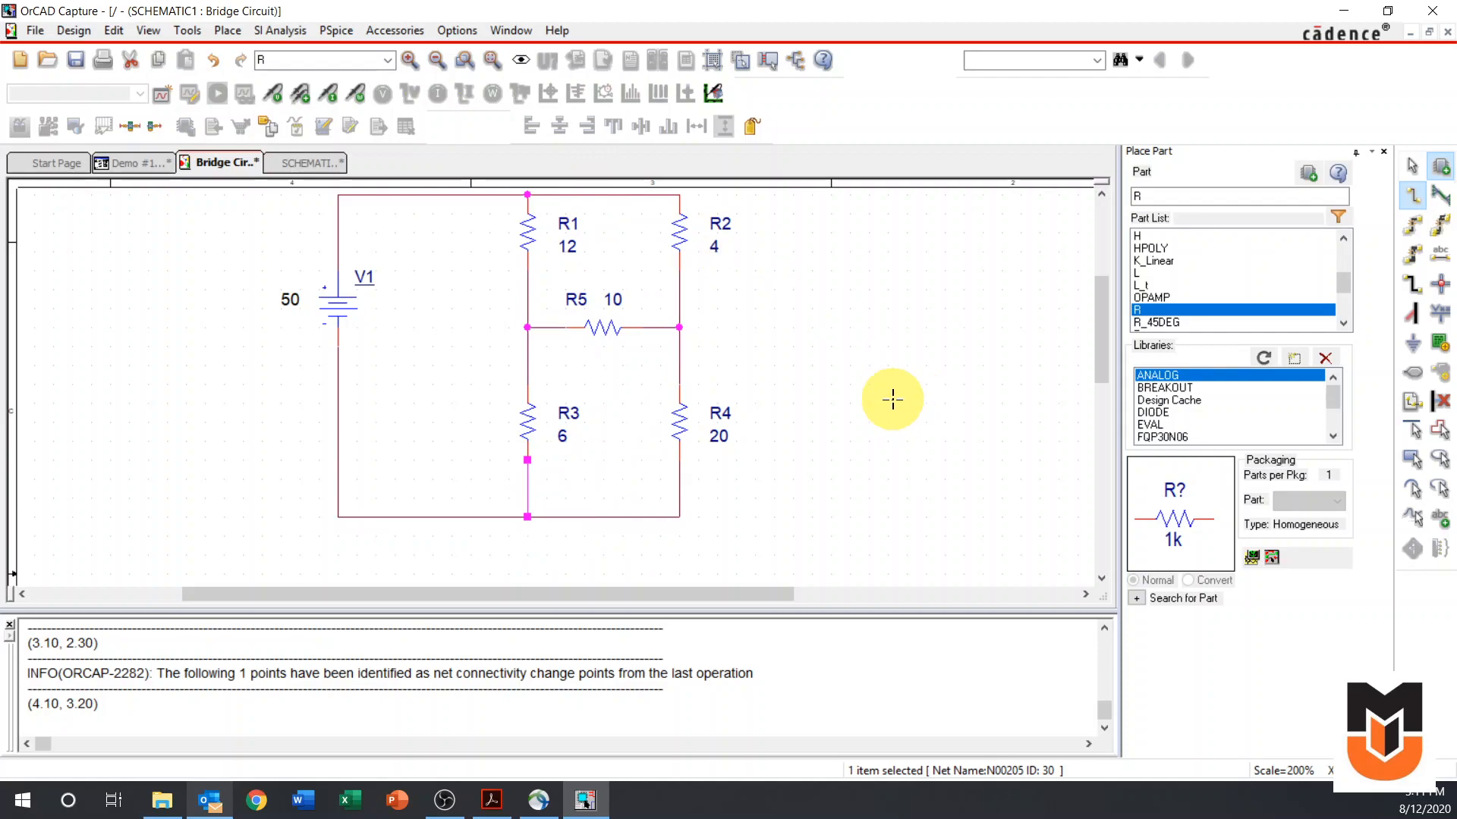
pyautogui.click(1413, 165)
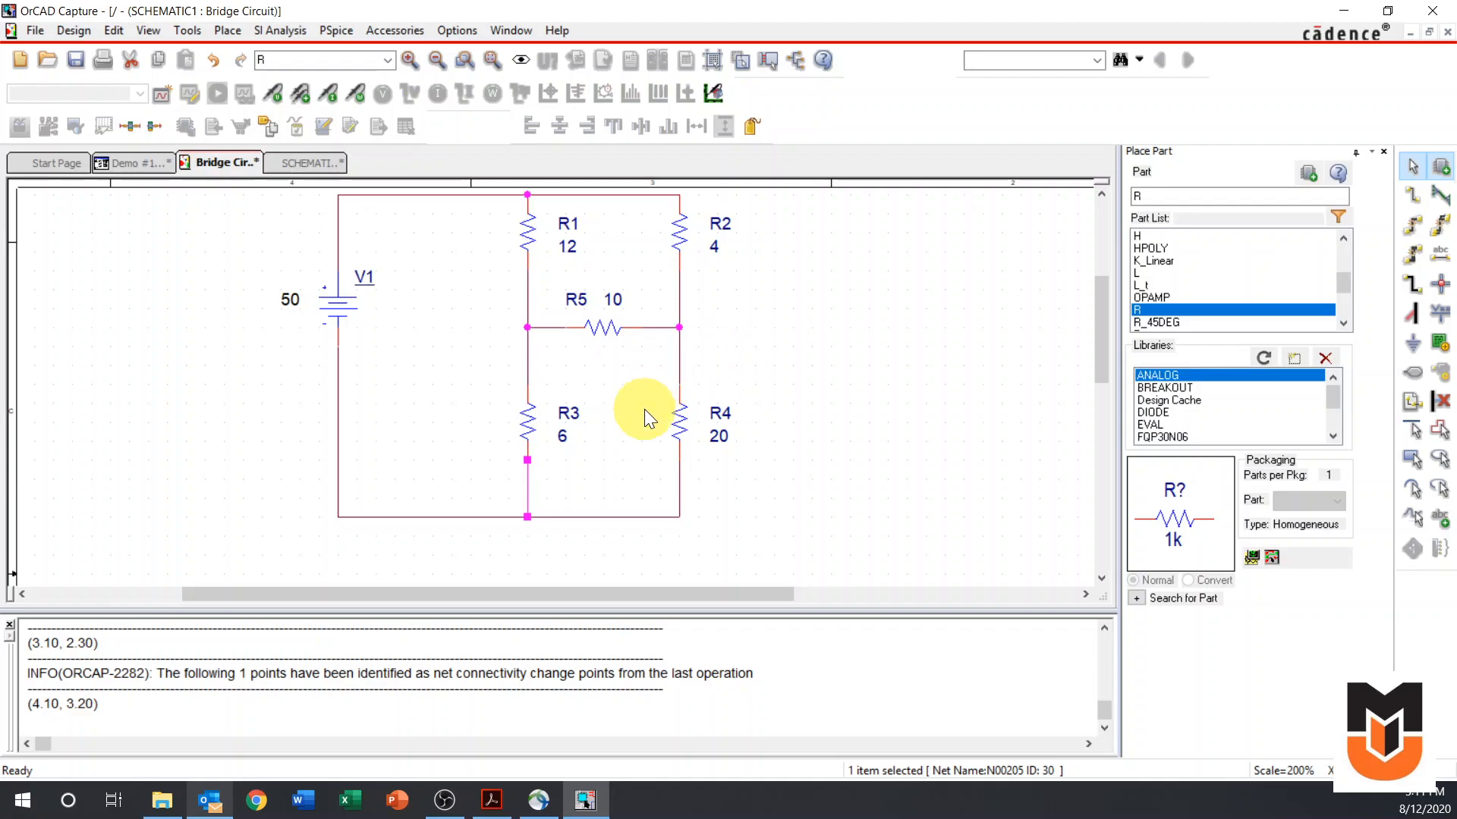
# Place one ground symbol 0 from the SOURCE library just below the bottom wire, between V1 and R3.
pyautogui.moveTo(1102, 332); pyautogui.dragTo(1101, 326)
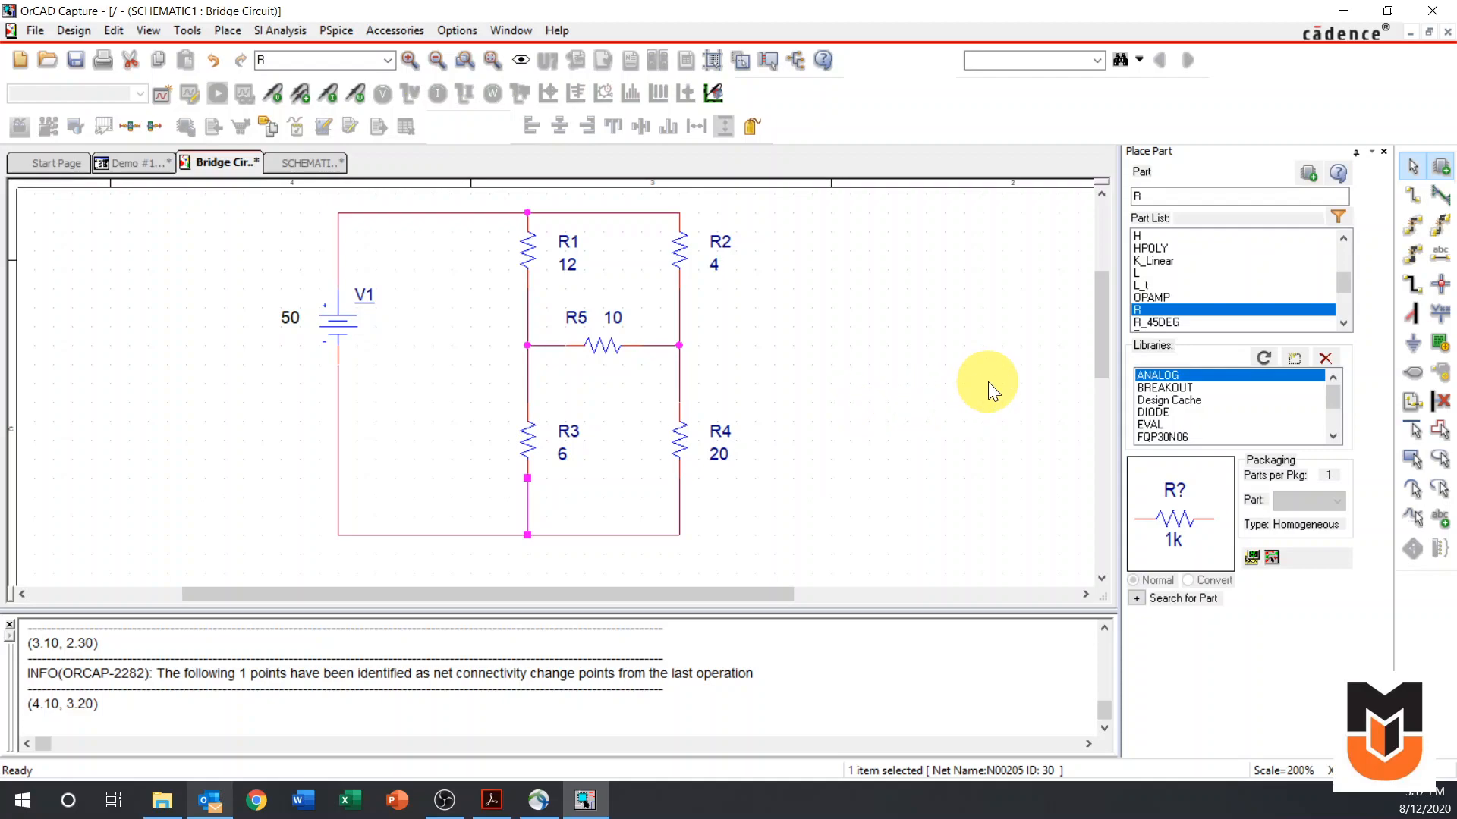
pyautogui.click(1413, 344)
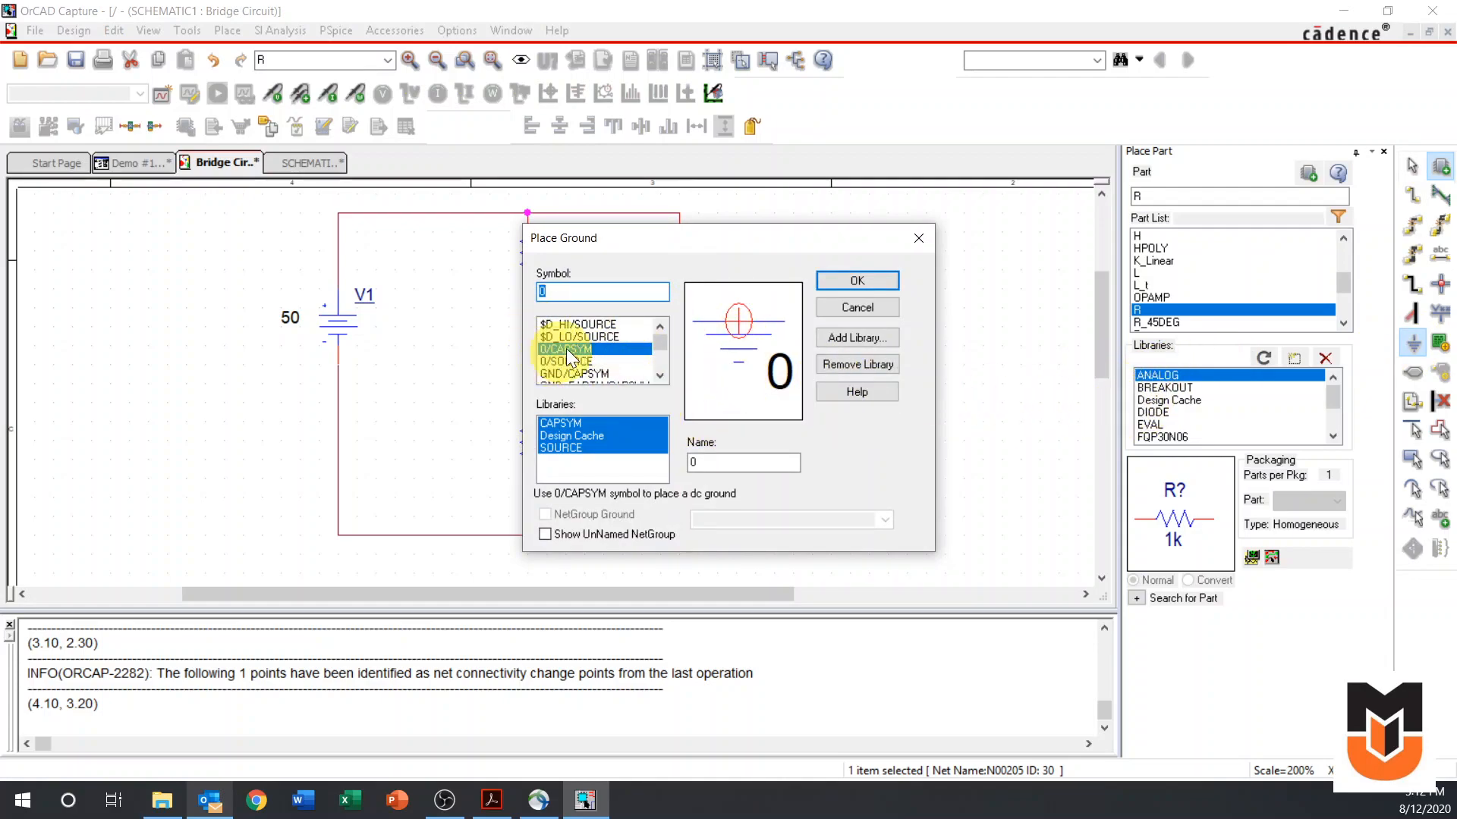
pyautogui.click(573, 447)
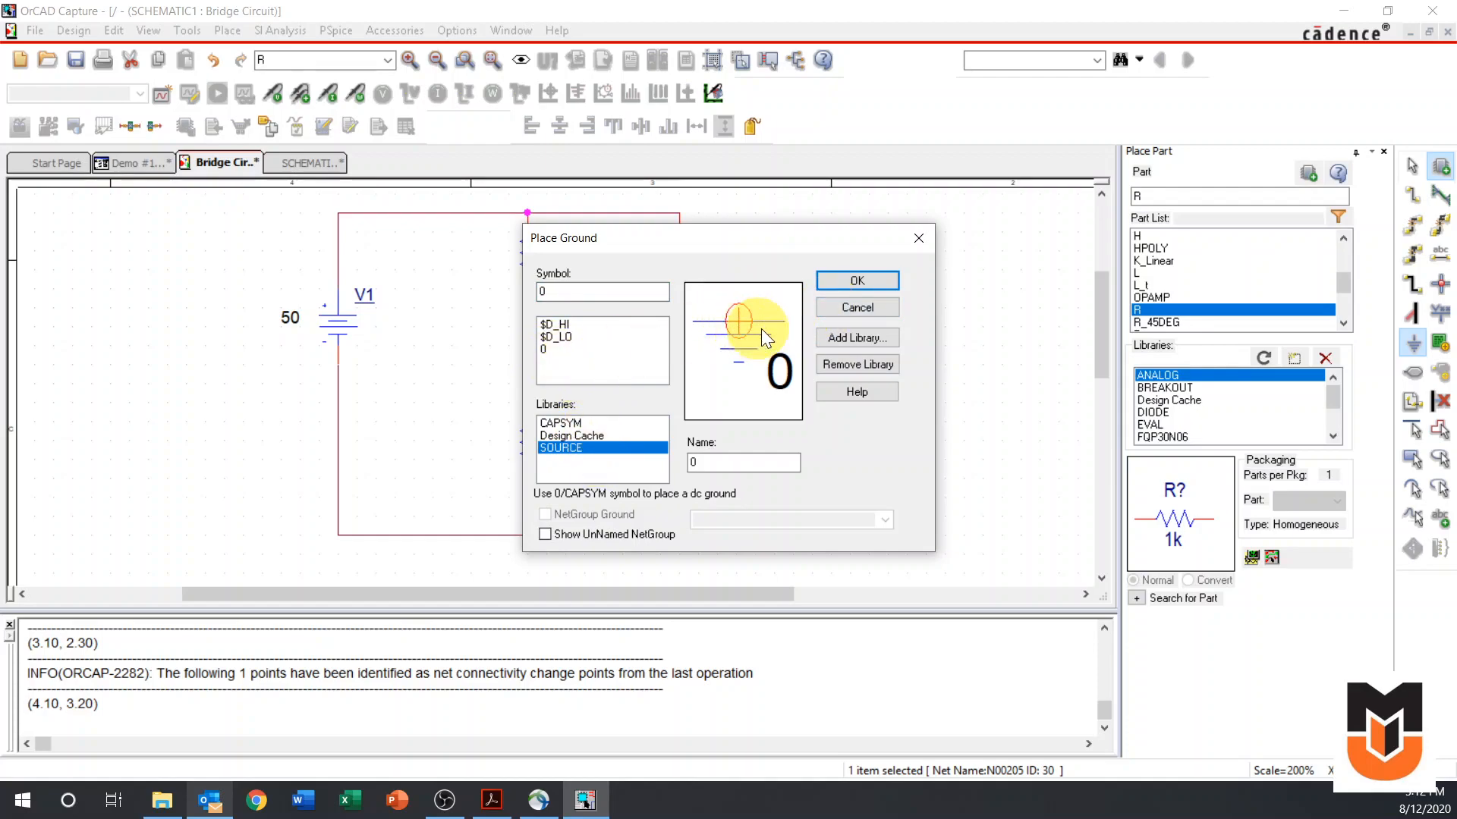
pyautogui.click(839, 278)
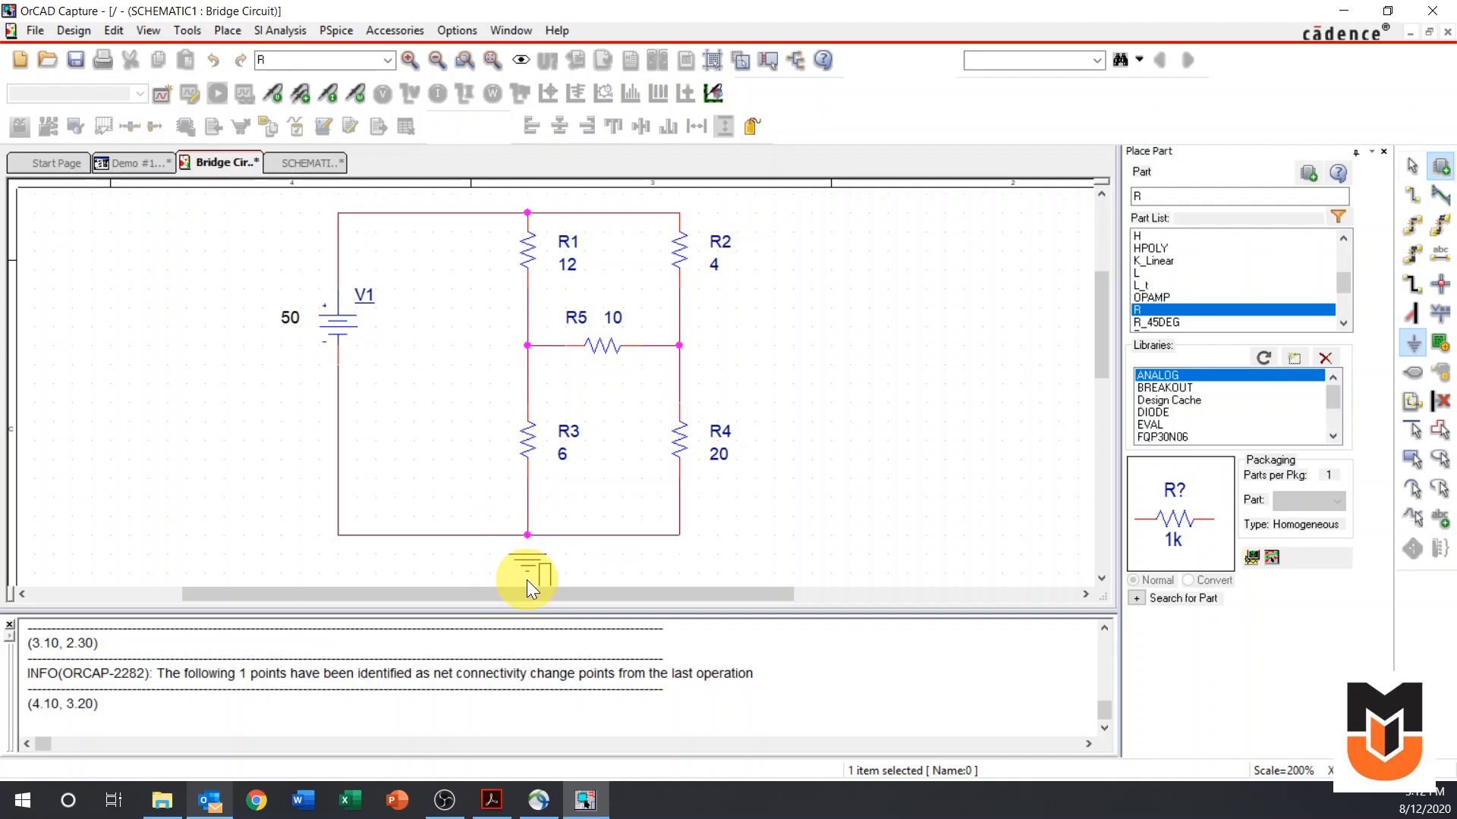
pyautogui.click(473, 577)
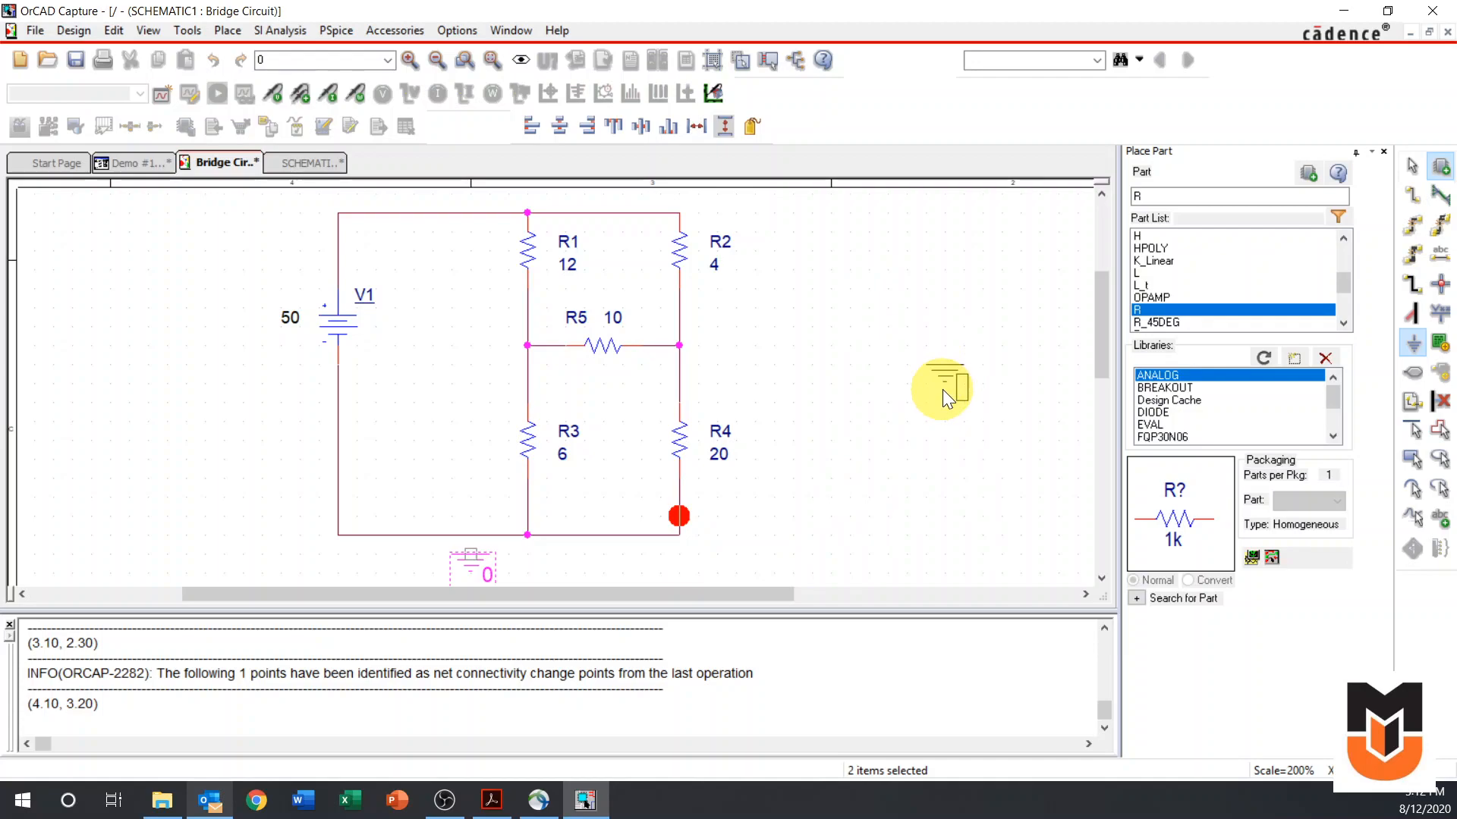
pyautogui.press('Escape')
# Wire the ground symbol's pin up to the bottom wire of the bridge circuit.
pyautogui.scroll(-2, 1100, 345)
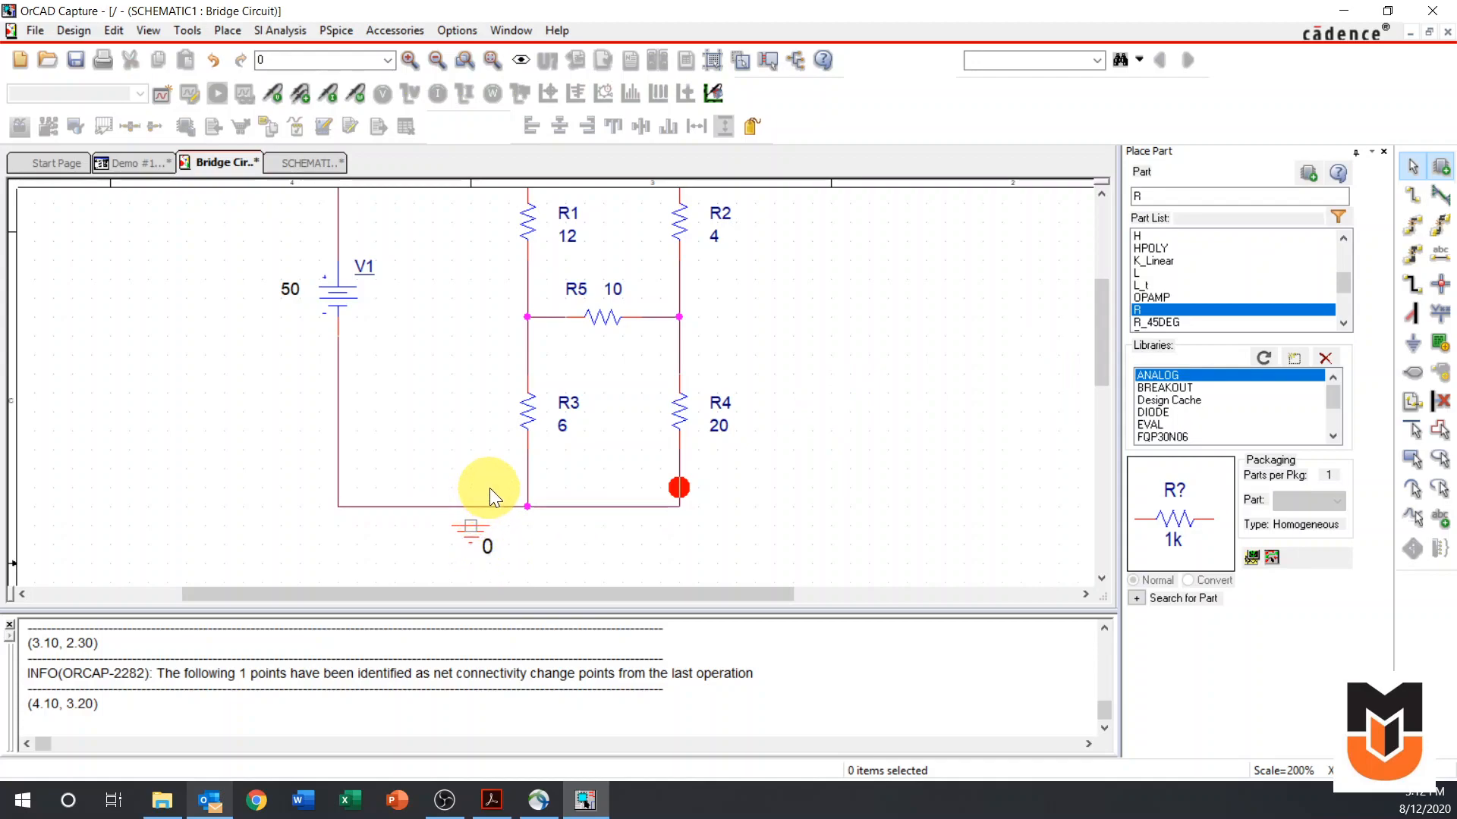
pyautogui.press('w')
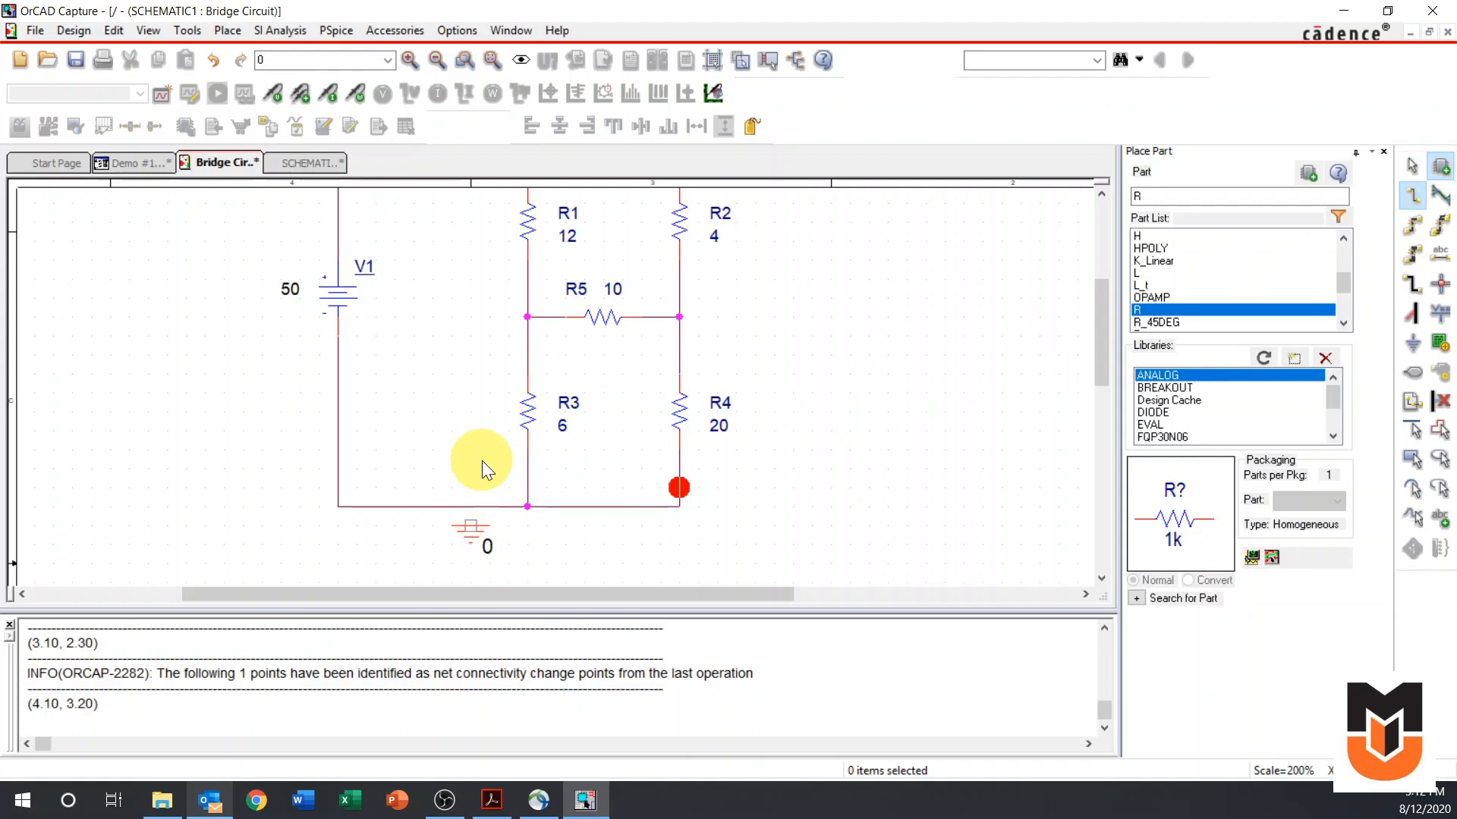
pyautogui.click(470, 525)
pyautogui.click(470, 506)
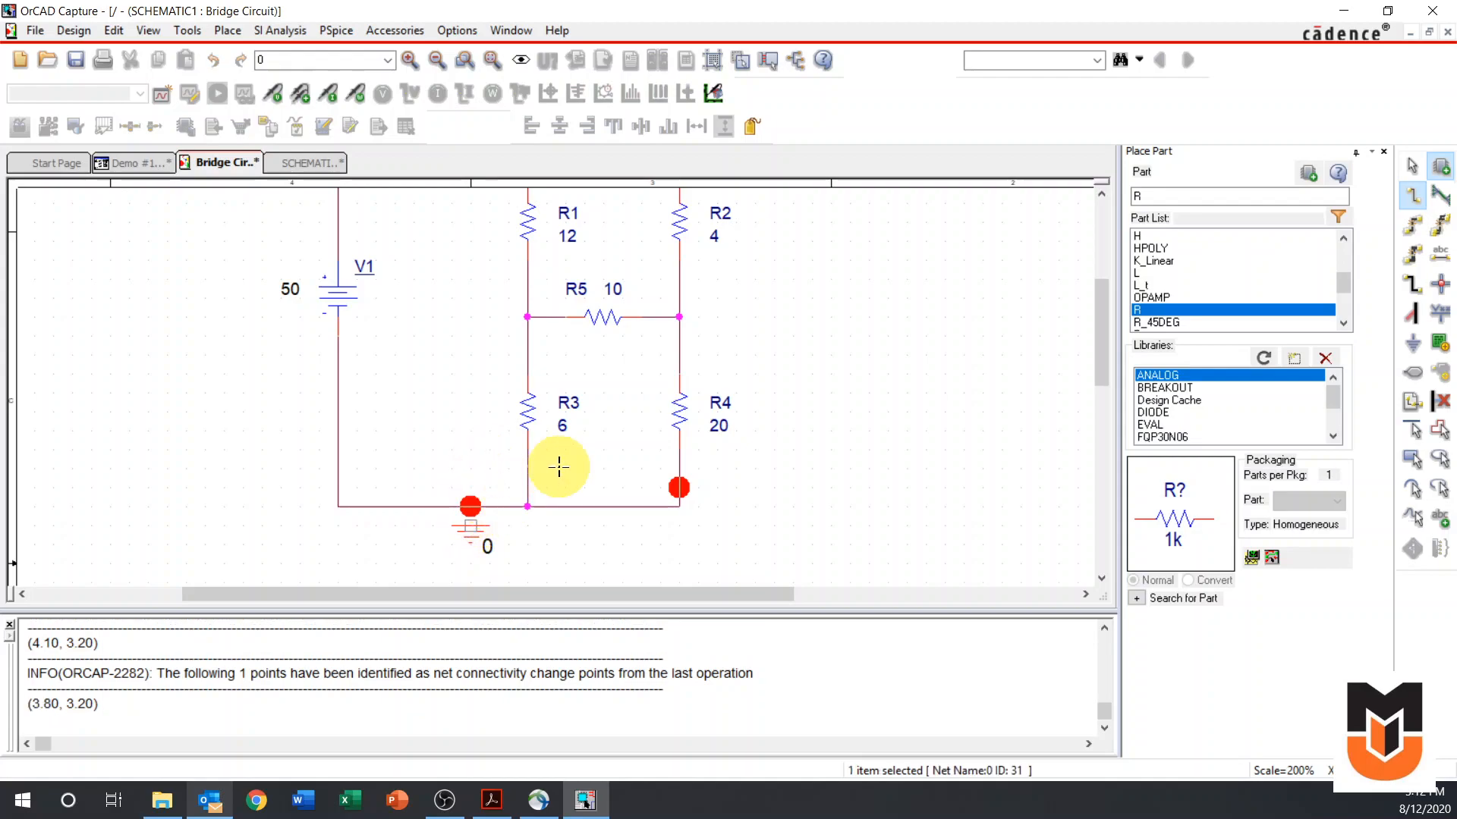
pyautogui.press('Escape')
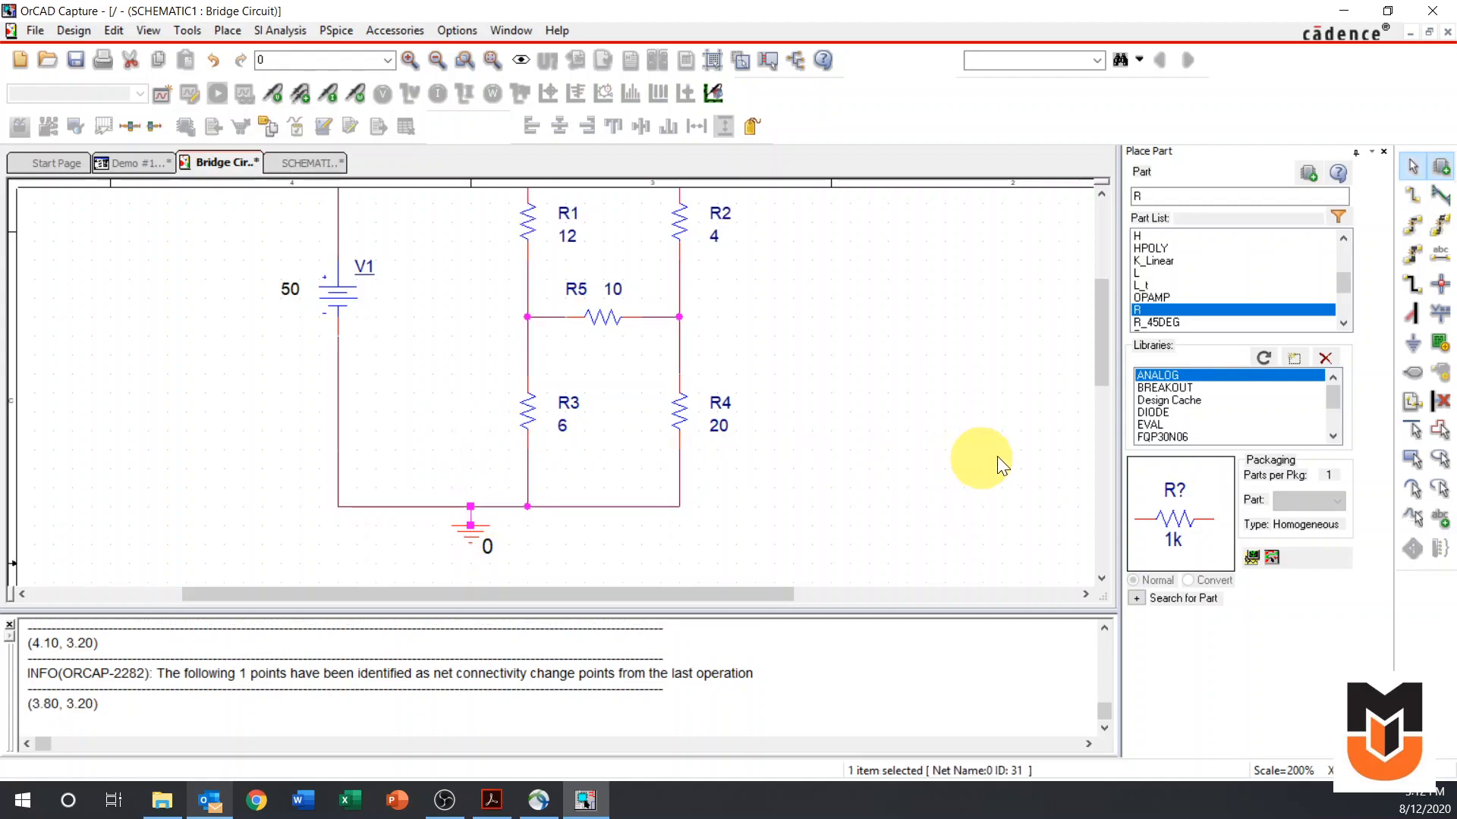
pyautogui.moveTo(1103, 375); pyautogui.dragTo(1103, 367)
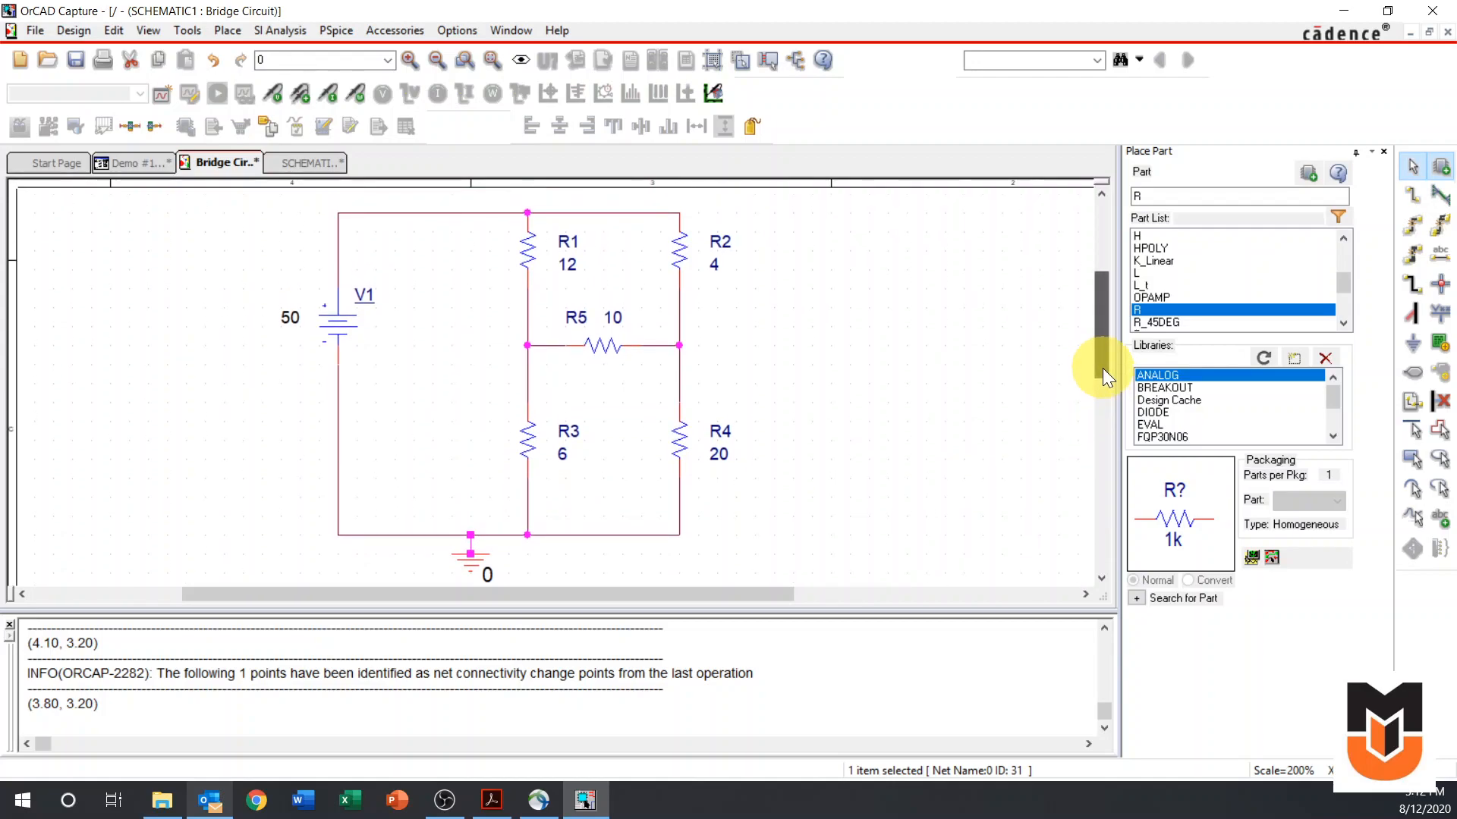